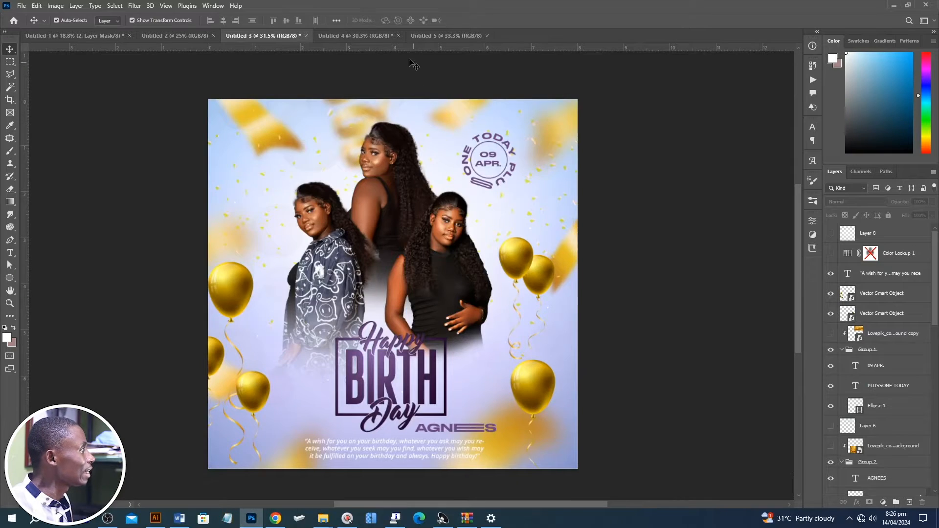
Create a new 8 × 8 inch document at 300 pixels/inch in RGB Color with a white background.
{"action": "left_click", "coordinate": [332, 36]}
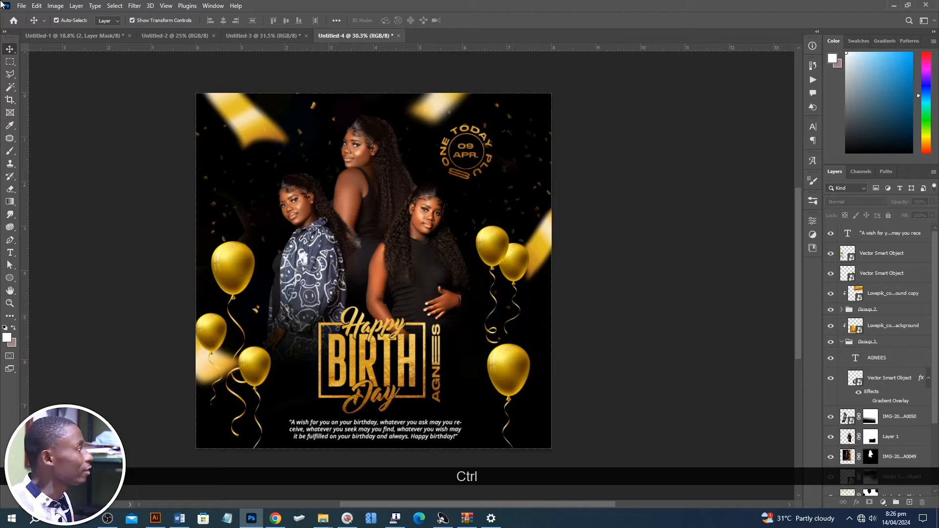
{"action": "key", "text": "ctrl+n"}
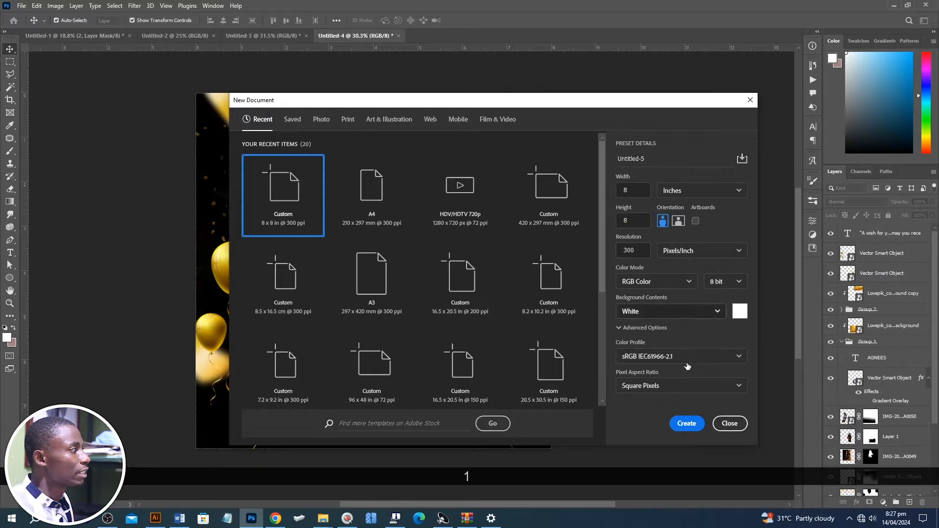
{"action": "left_click", "coordinate": [686, 423]}
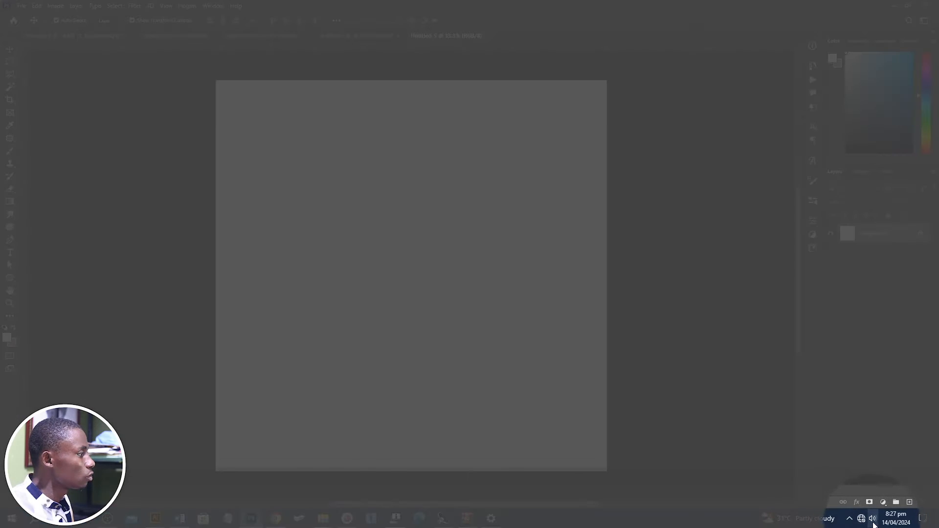
Add a black solid color fill layer above the background.
{"action": "left_click", "coordinate": [883, 502]}
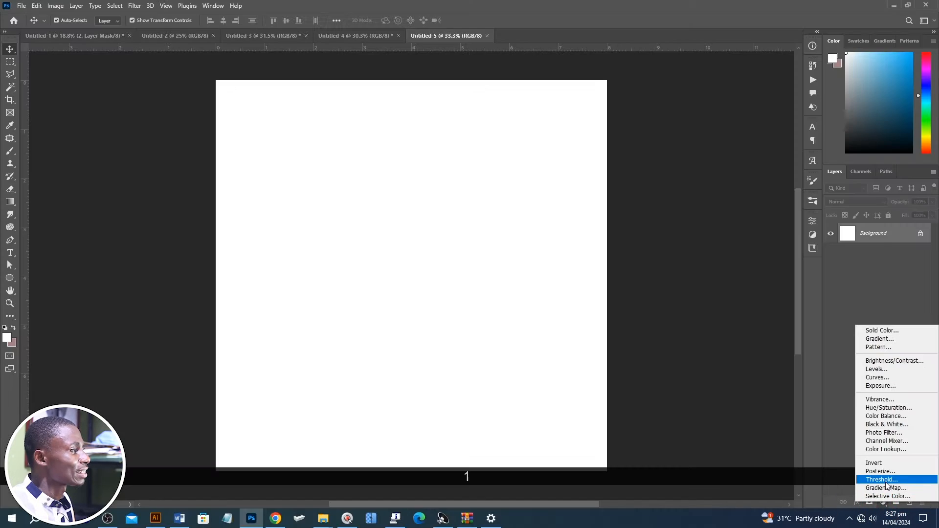
{"action": "left_click", "coordinate": [873, 330]}
{"action": "left_click", "coordinate": [639, 373]}
{"action": "key", "text": "Return"}
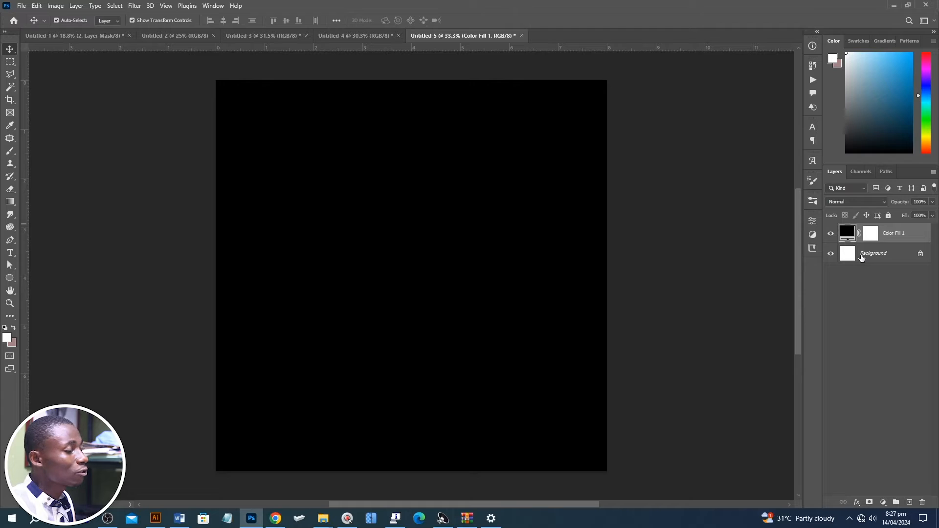
{"action": "scroll", "coordinate": [509, 264], "scroll_direction": "down", "scroll_amount": 2}
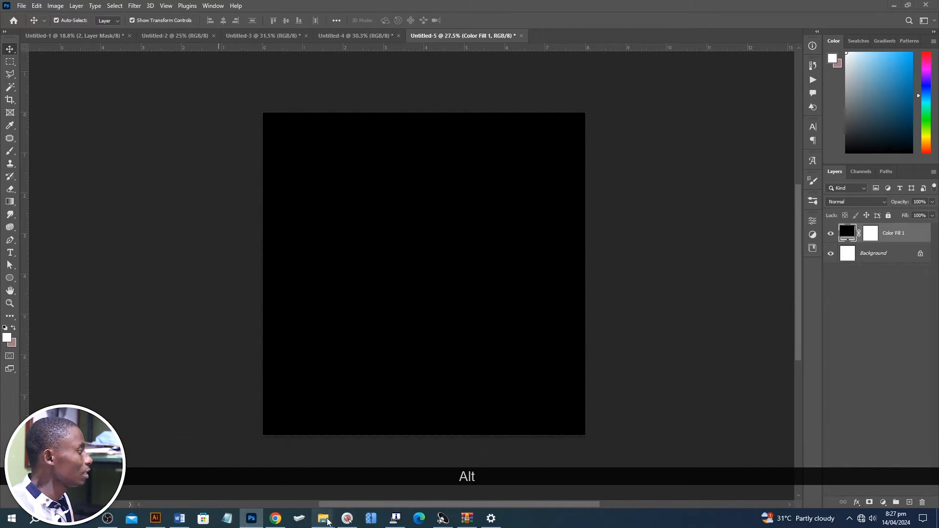
Place the photo IMG-20240408-WA0049 from the birthday flyer folder into the new Untitled-5 document.
{"action": "mouse_move", "coordinate": [328, 523]}
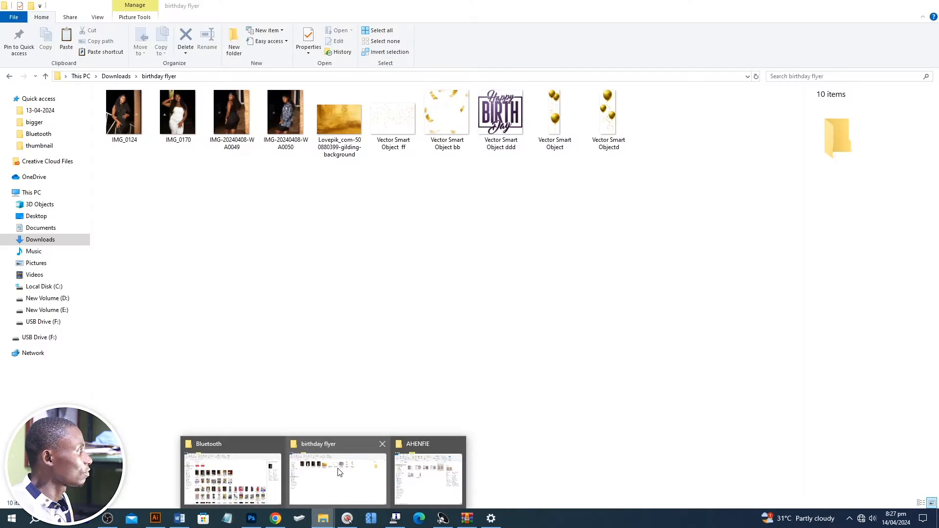
{"action": "left_click", "coordinate": [338, 468]}
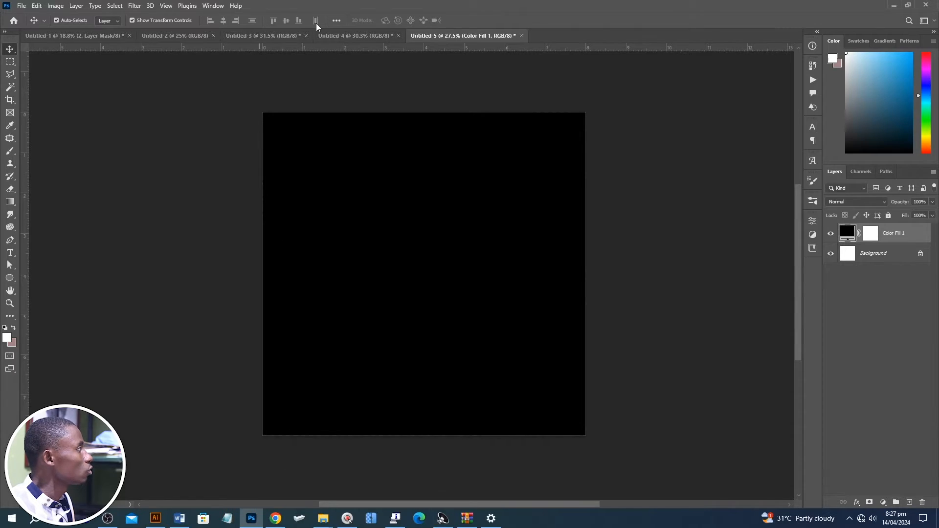
{"action": "left_click", "coordinate": [342, 35]}
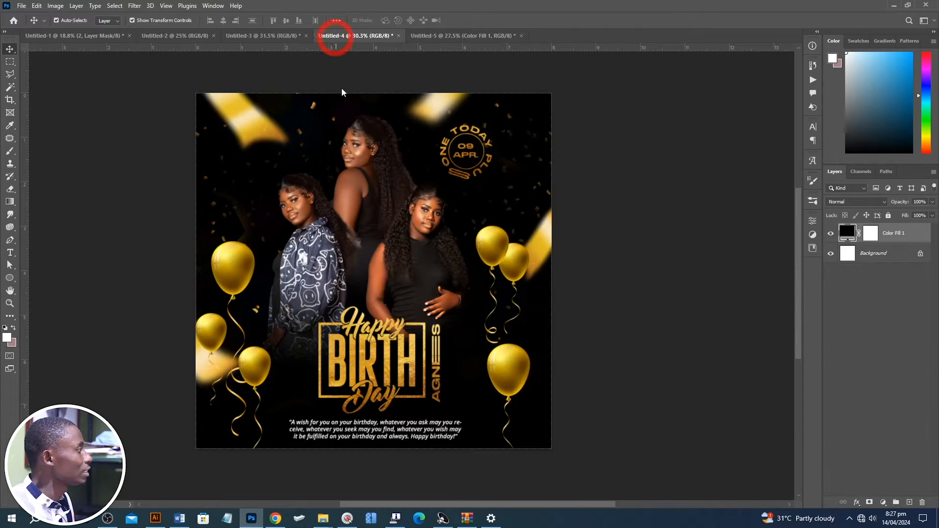
{"action": "left_click", "coordinate": [445, 36]}
{"action": "key", "text": "alt+Tab"}
{"action": "left_click", "coordinate": [239, 121]}
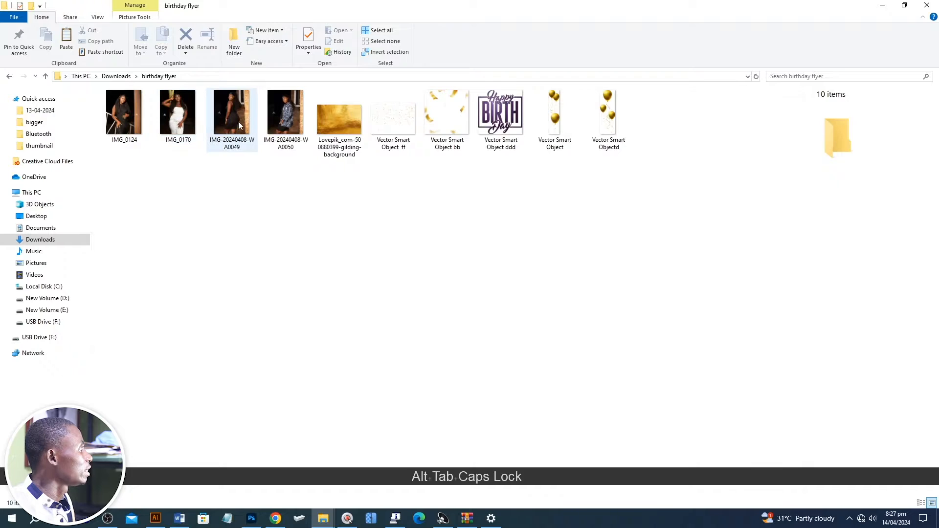
{"action": "left_click_drag", "start_coordinate": [246, 115], "coordinate": [485, 262]}
{"action": "key", "text": "alt+Tab"}
{"action": "key", "text": "Return"}
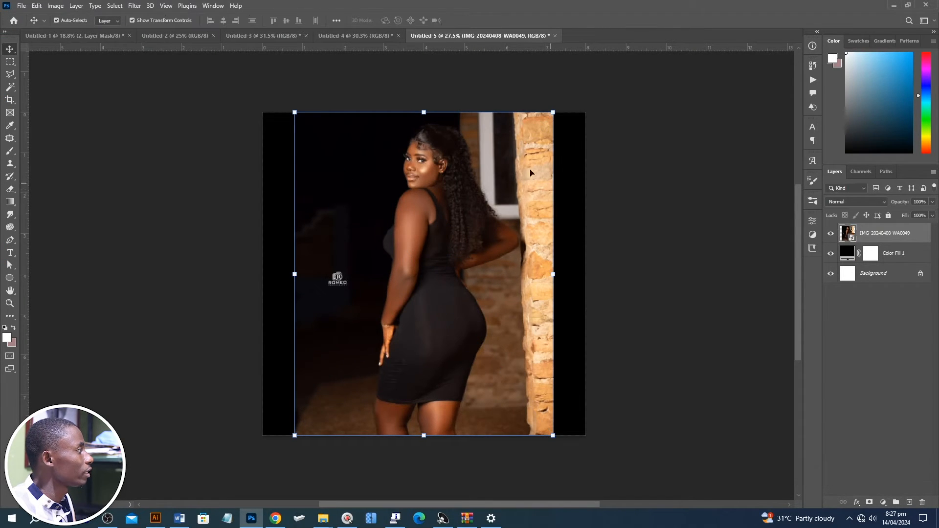
Rasterize the IMG-20240408-WA0049 layer and remove its background with the Properties quick action.
{"action": "right_click", "coordinate": [899, 243]}
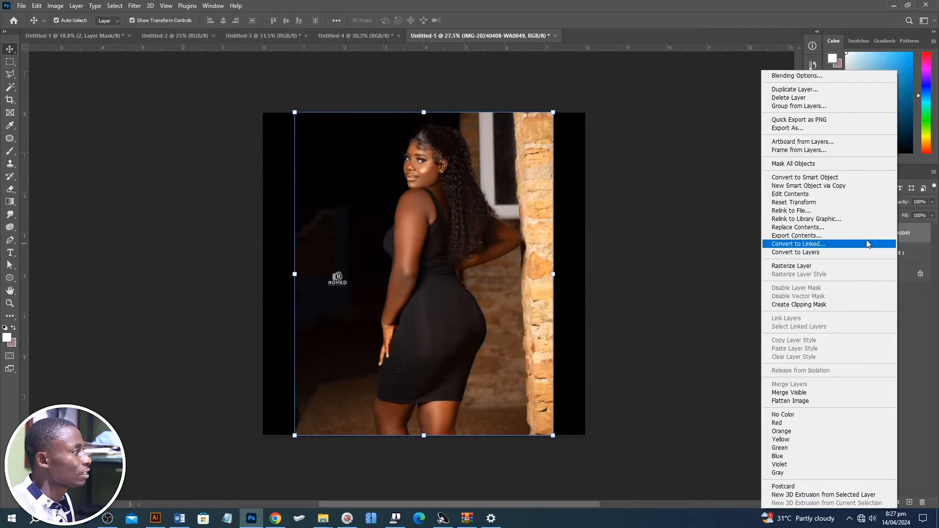
{"action": "left_click", "coordinate": [812, 267]}
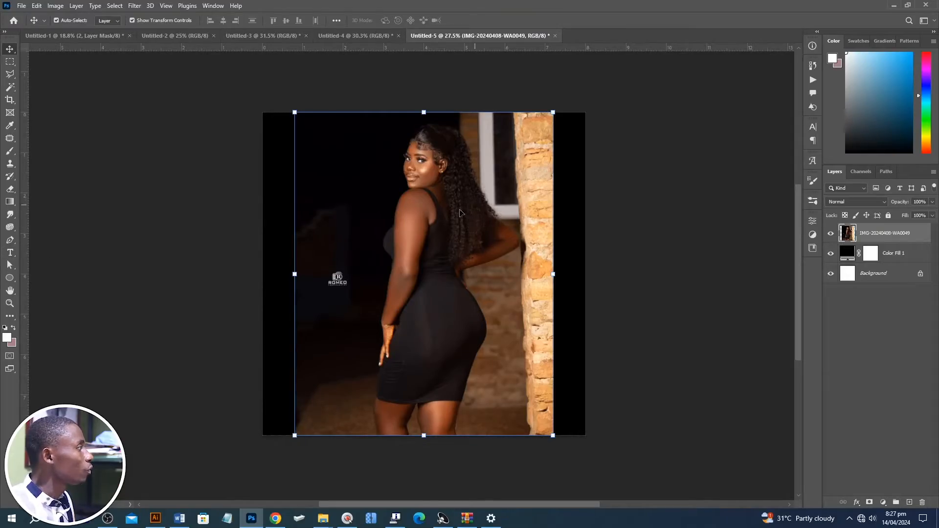
{"action": "left_click", "coordinate": [457, 210]}
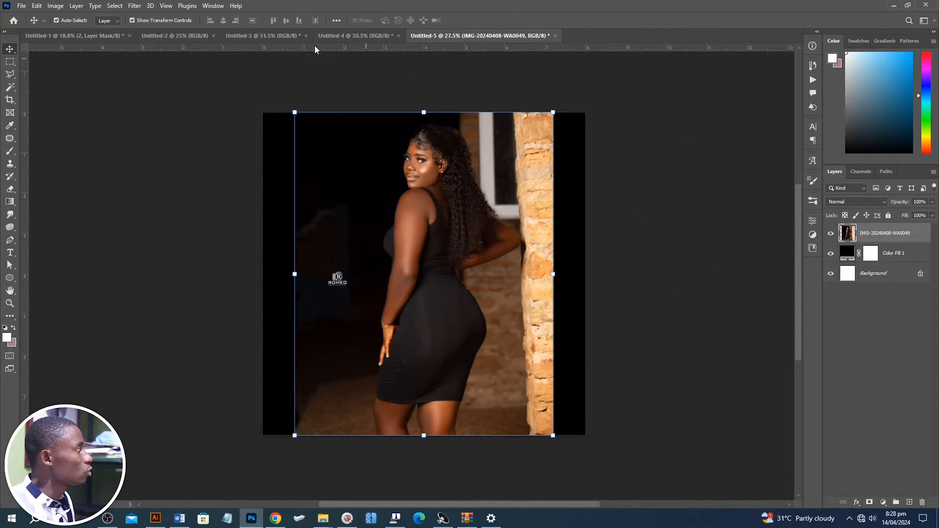
{"action": "left_click", "coordinate": [212, 5]}
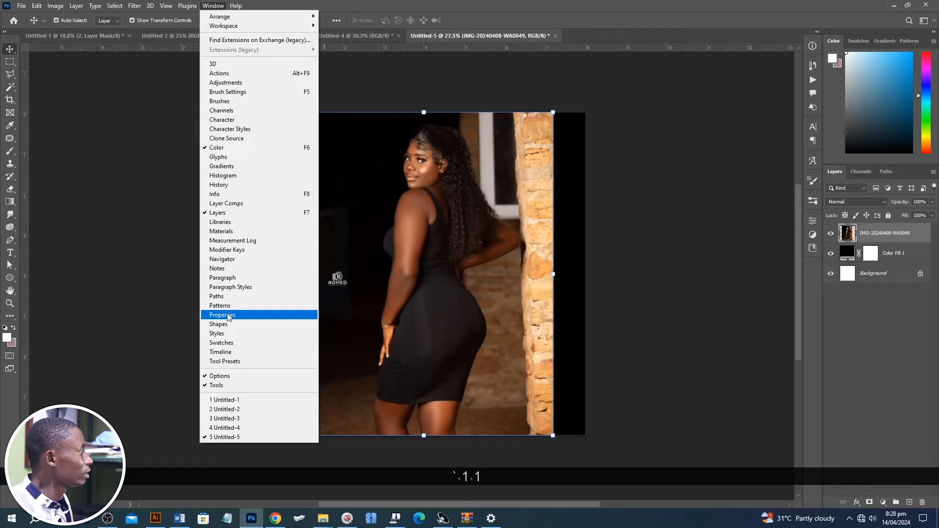
{"action": "left_click", "coordinate": [228, 315]}
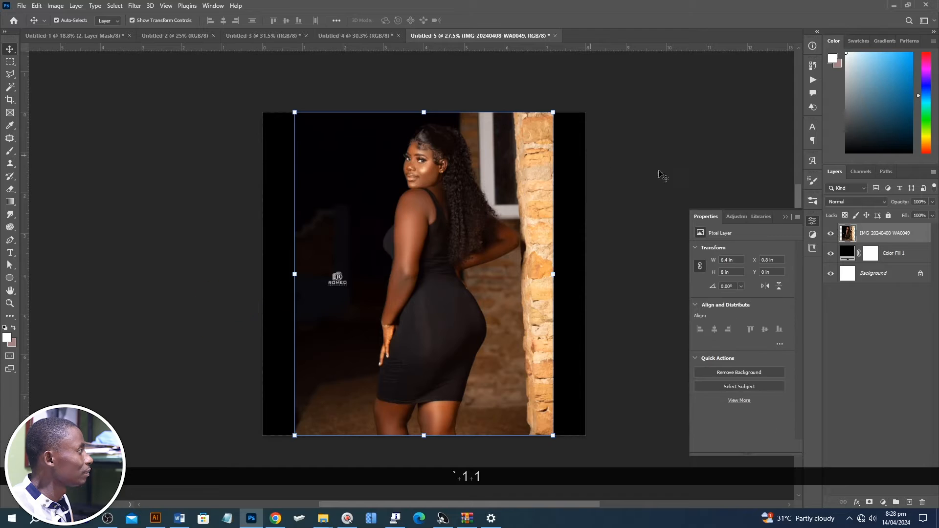
{"action": "left_click", "coordinate": [751, 373]}
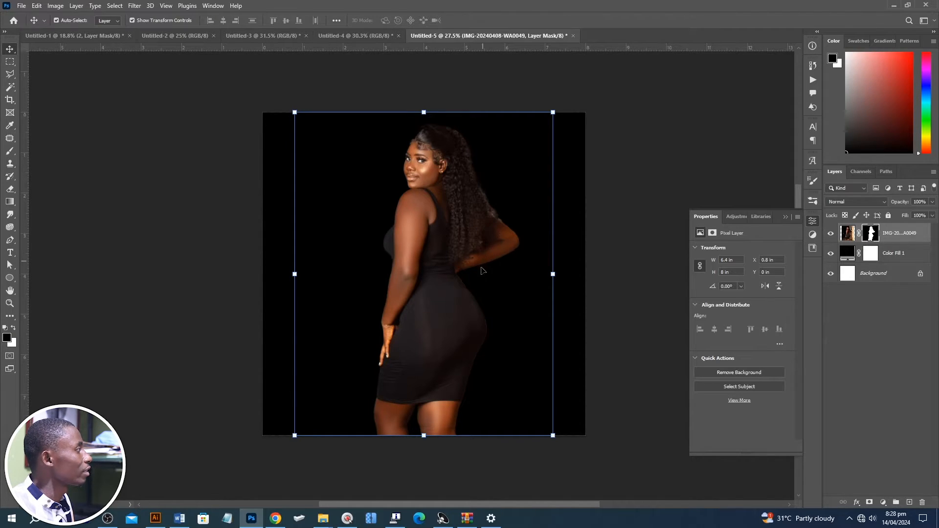
Set the Gradient tool to the black-to-white preset from the Basics group.
{"action": "left_click", "coordinate": [8, 206]}
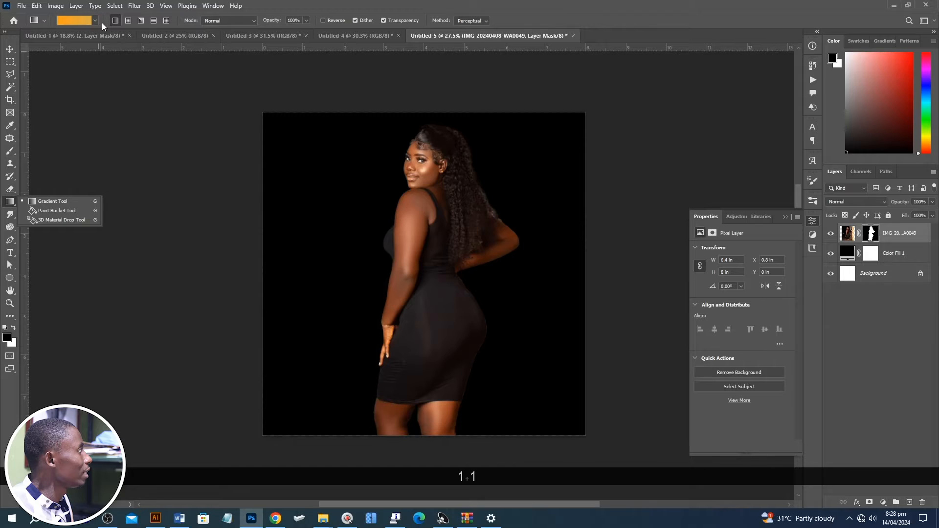
{"action": "left_click", "coordinate": [95, 20]}
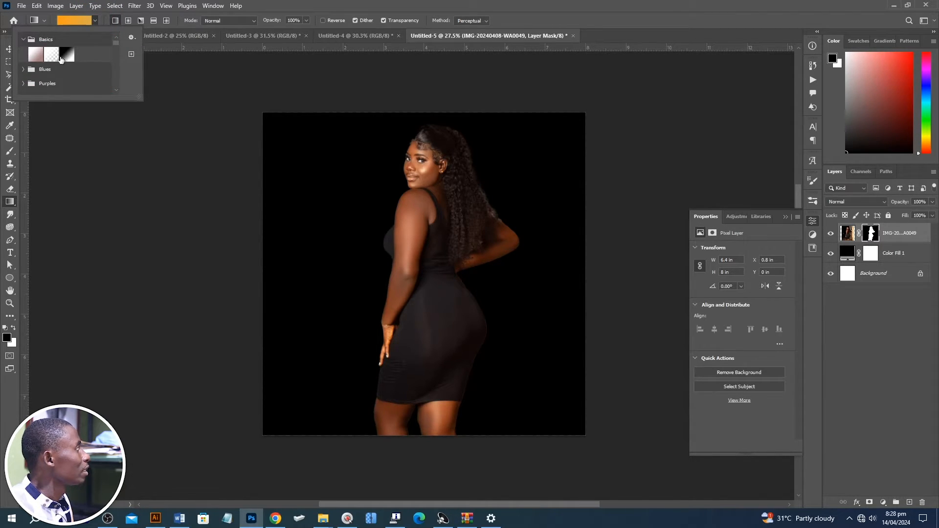
{"action": "left_click", "coordinate": [69, 59]}
Try to fade the woman's lower body with a vertical gradient on the cut-out mask, and undo it.
{"action": "left_click", "coordinate": [447, 407]}
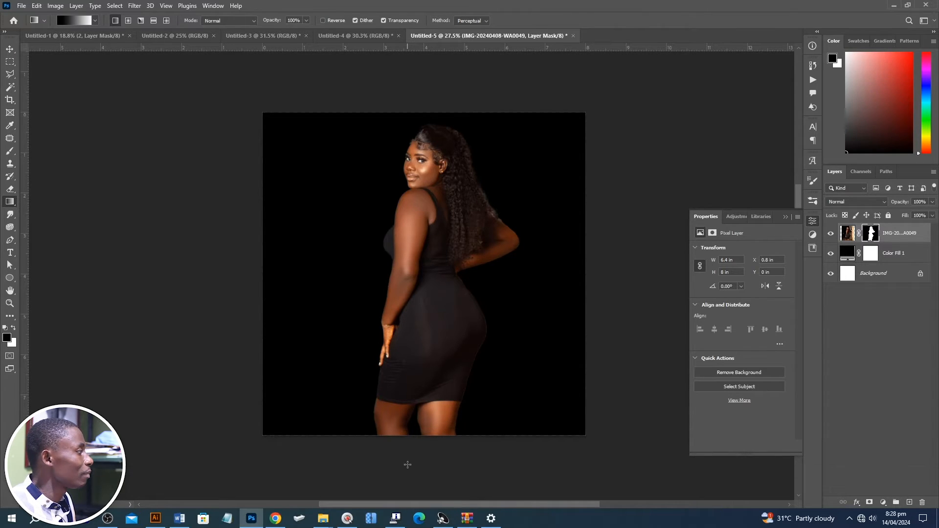
{"action": "left_click_drag", "start_coordinate": [407, 460], "coordinate": [404, 318]}
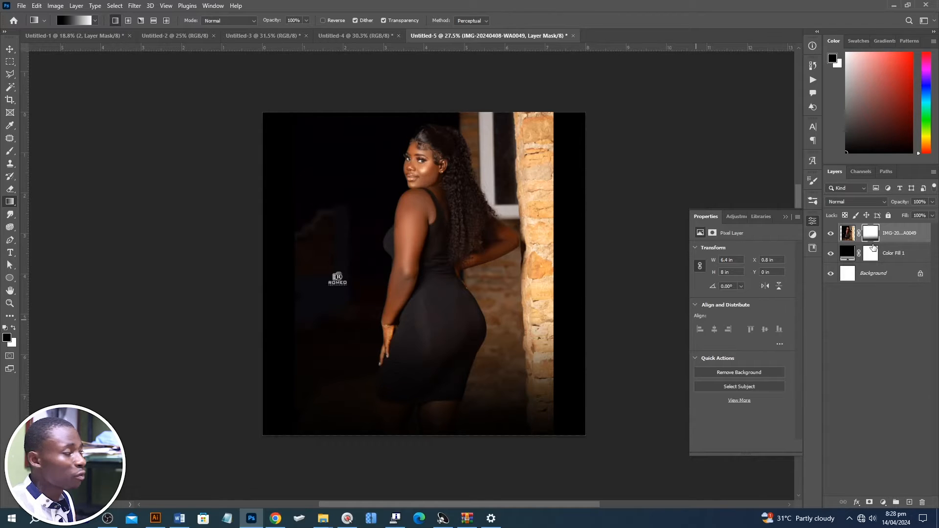
{"action": "key", "text": "ctrl+z"}
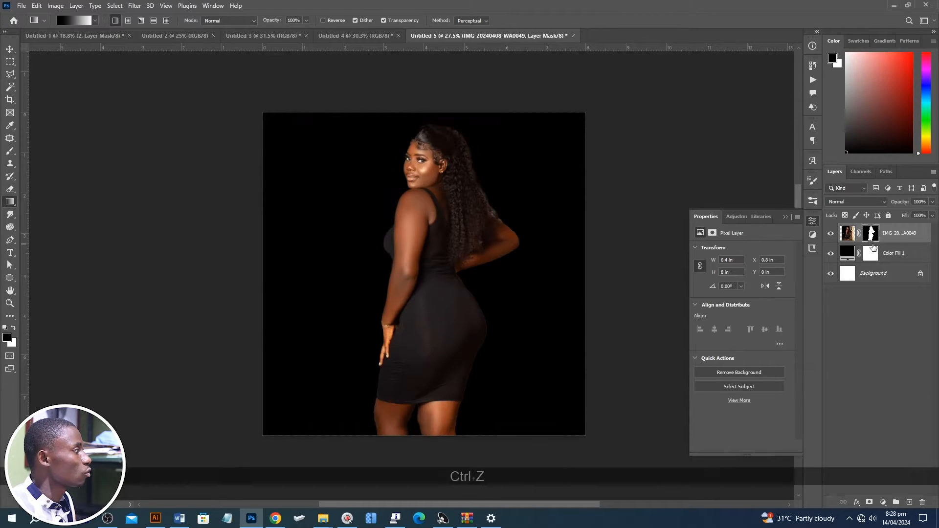
Convert the cut-out IMG-20240408-WA0049 layer to a smart object and add a new layer mask to it.
{"action": "right_click", "coordinate": [901, 233]}
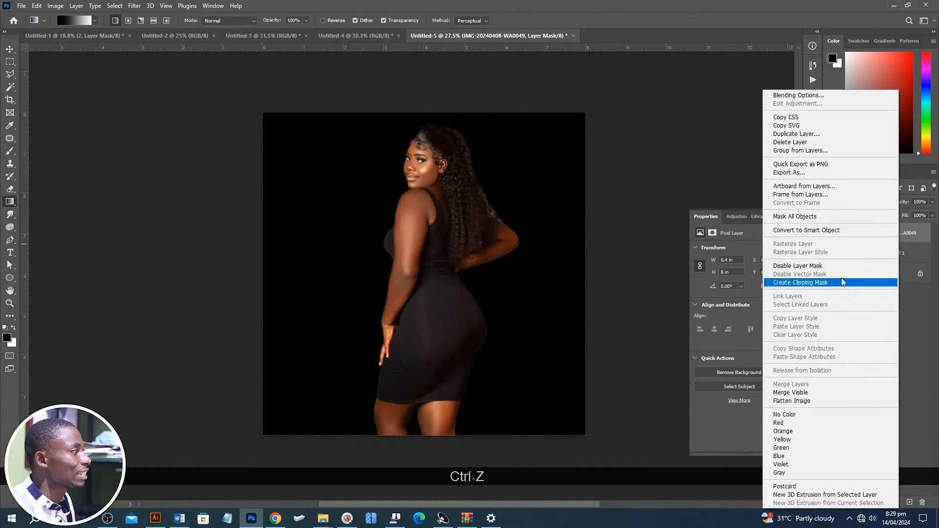
{"action": "left_click", "coordinate": [823, 231]}
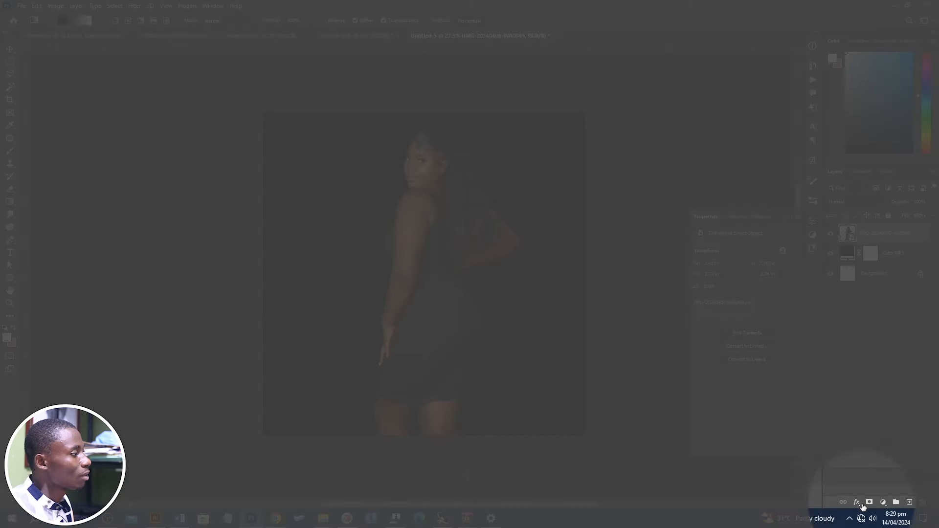
{"action": "left_click", "coordinate": [869, 502]}
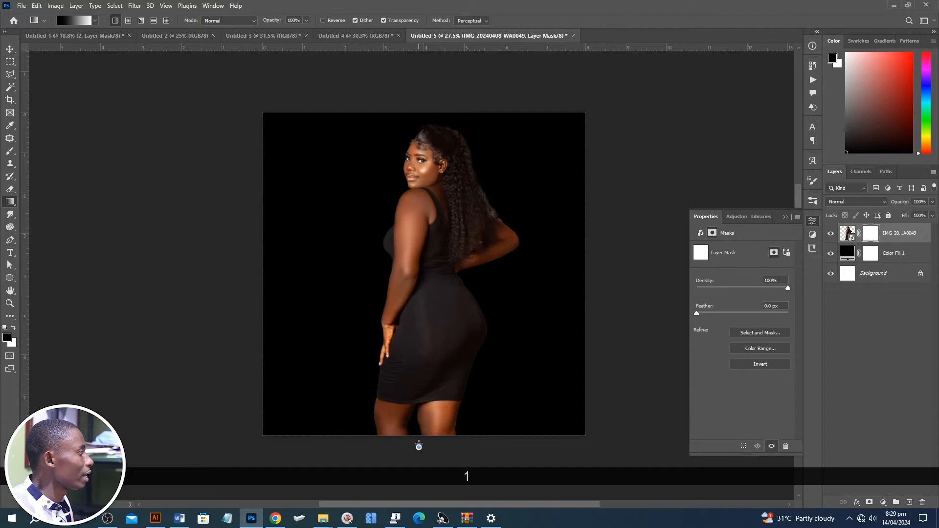
Fade the woman's lower body into the black background with upward black-to-white gradients on the new mask.
{"action": "left_click_drag", "start_coordinate": [418, 446], "coordinate": [413, 242]}
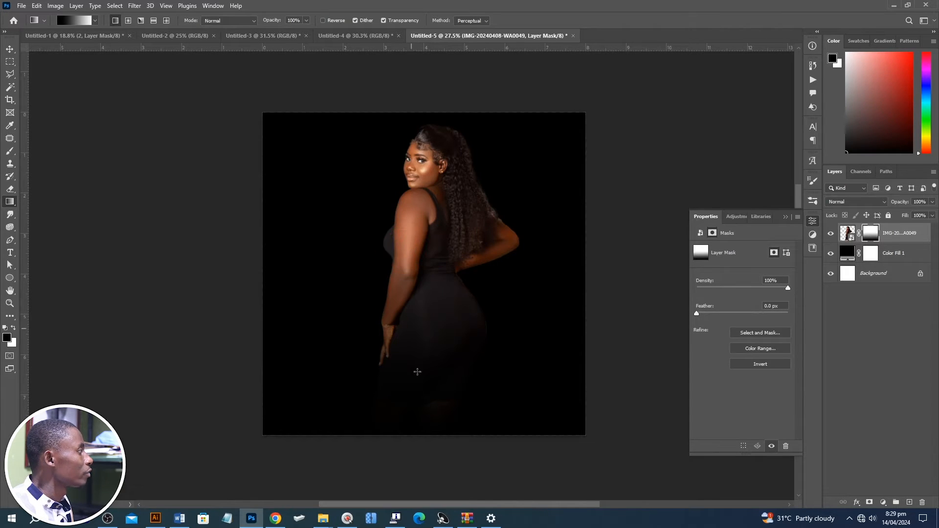
{"action": "left_click_drag", "start_coordinate": [408, 342], "coordinate": [429, 218]}
{"action": "left_click_drag", "start_coordinate": [411, 450], "coordinate": [410, 232]}
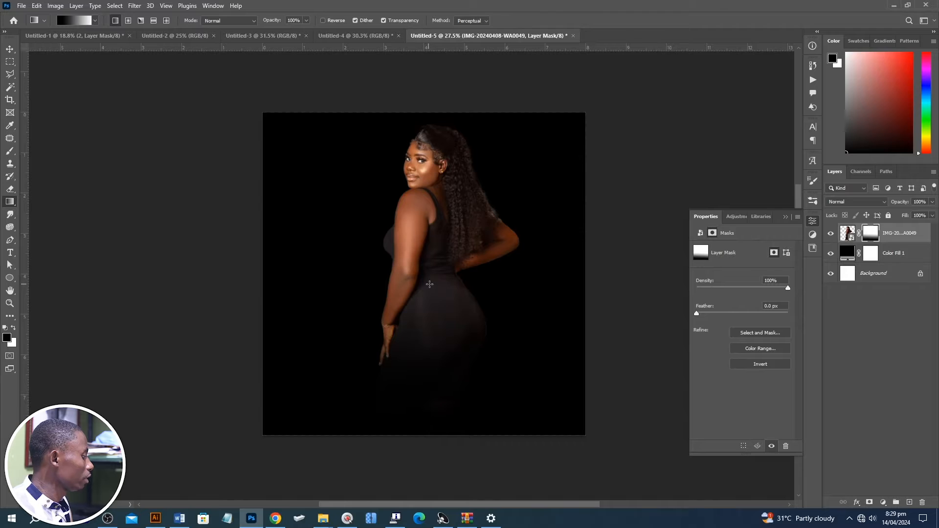
Scale the cut-out woman in the black dress down to about 77% and position her in the upper middle of the canvas.
{"action": "key", "text": "v"}
{"action": "left_click_drag", "start_coordinate": [446, 119], "coordinate": [442, 149]}
{"action": "left_click_drag", "start_coordinate": [447, 214], "coordinate": [434, 204]}
{"action": "left_click_drag", "start_coordinate": [500, 139], "coordinate": [487, 163]}
{"action": "left_click_drag", "start_coordinate": [451, 208], "coordinate": [451, 195]}
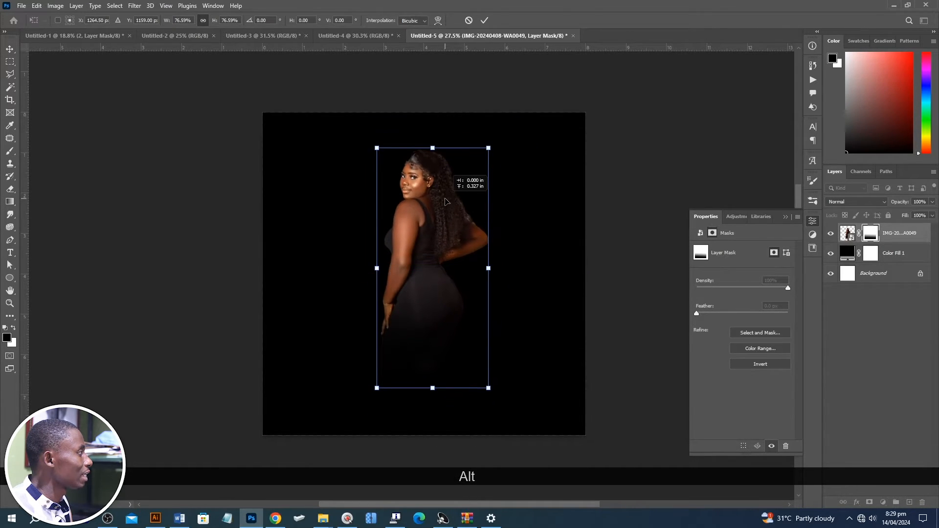
{"action": "double_click", "coordinate": [450, 195]}
Place the photo IMG-20240408-WA0050 from the birthday flyer folder into the document at its default size.
{"action": "key", "text": "alt+Tab"}
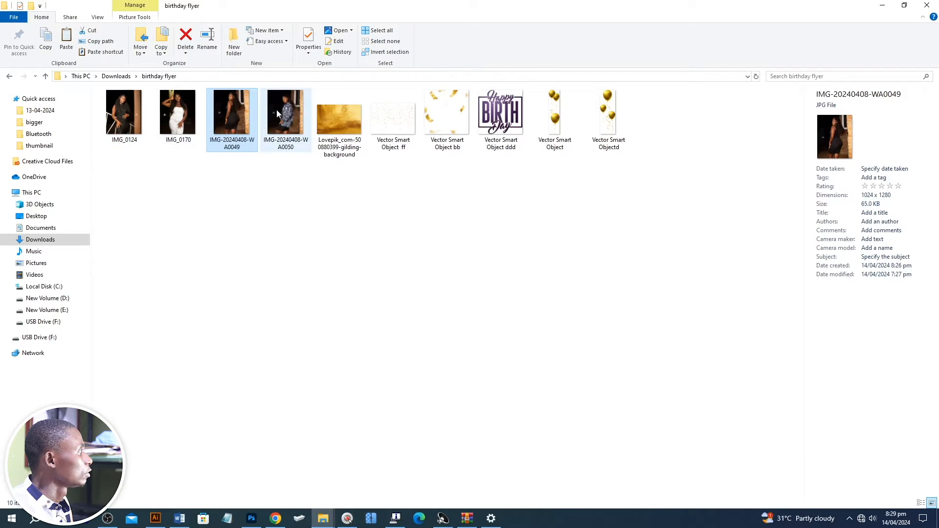
{"action": "key", "text": "alt+Tab"}
{"action": "left_click_drag", "start_coordinate": [277, 109], "coordinate": [464, 273]}
{"action": "double_click", "coordinate": [464, 272]}
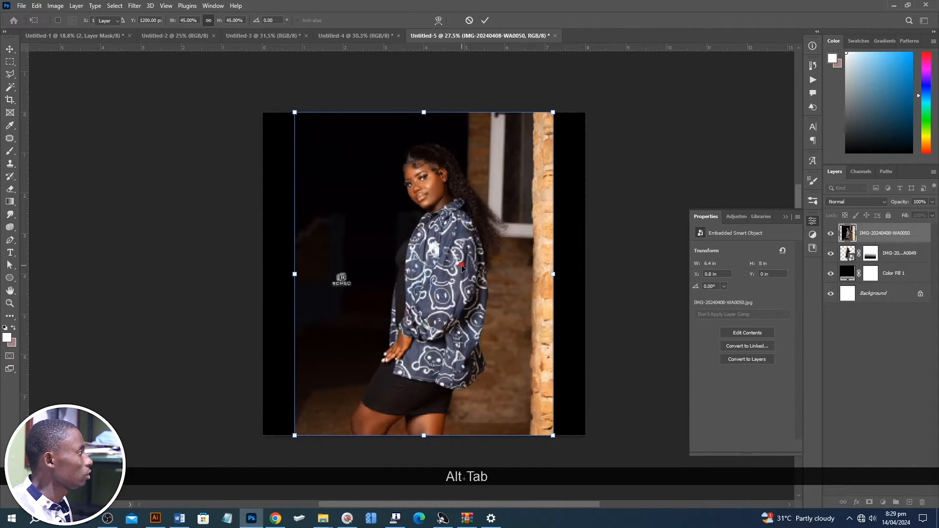
{"action": "key", "text": "Tab"}
{"action": "key", "text": "Tab"}
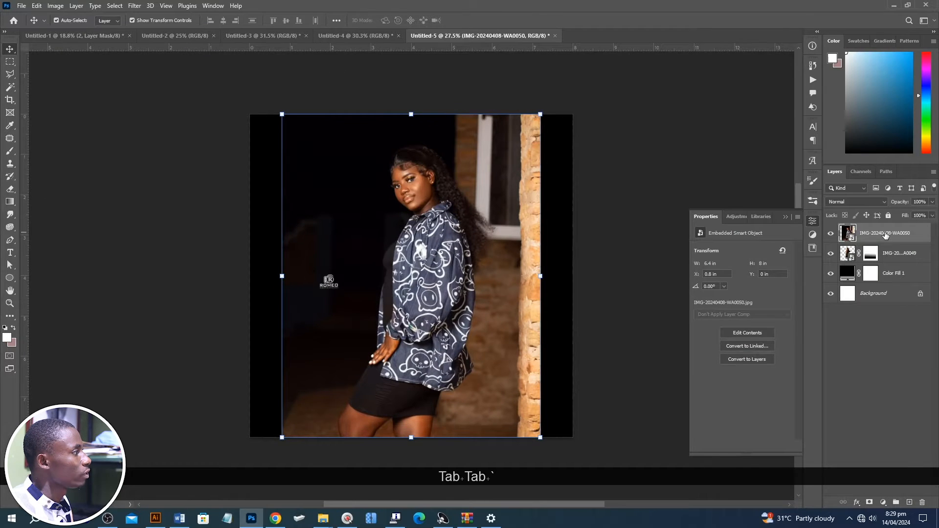
Rasterize the IMG-20240408-WA0050 layer and remove its background.
{"action": "right_click", "coordinate": [902, 233]}
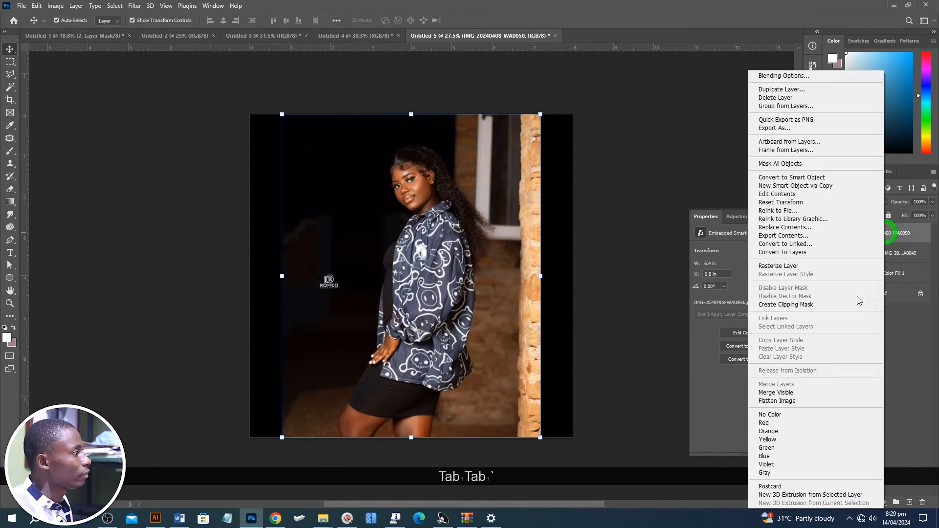
{"action": "left_click", "coordinate": [788, 267]}
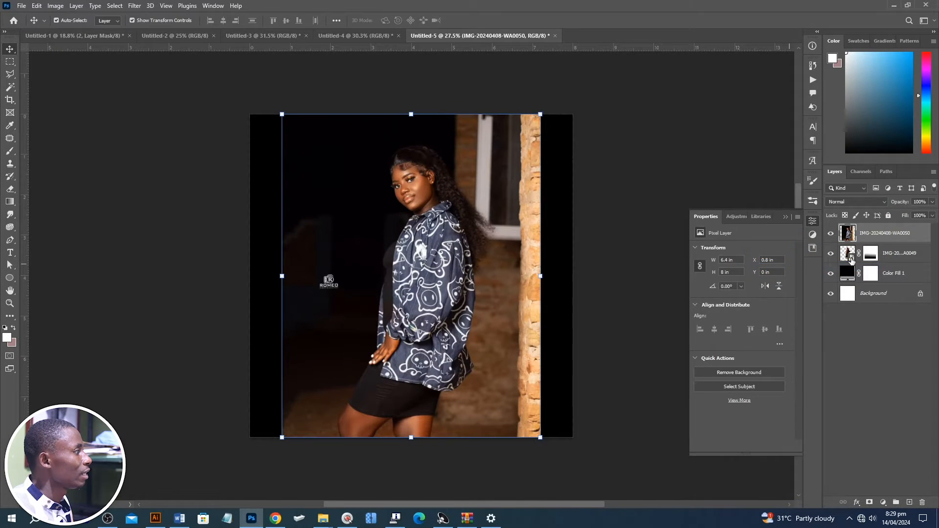
{"action": "left_click", "coordinate": [747, 374]}
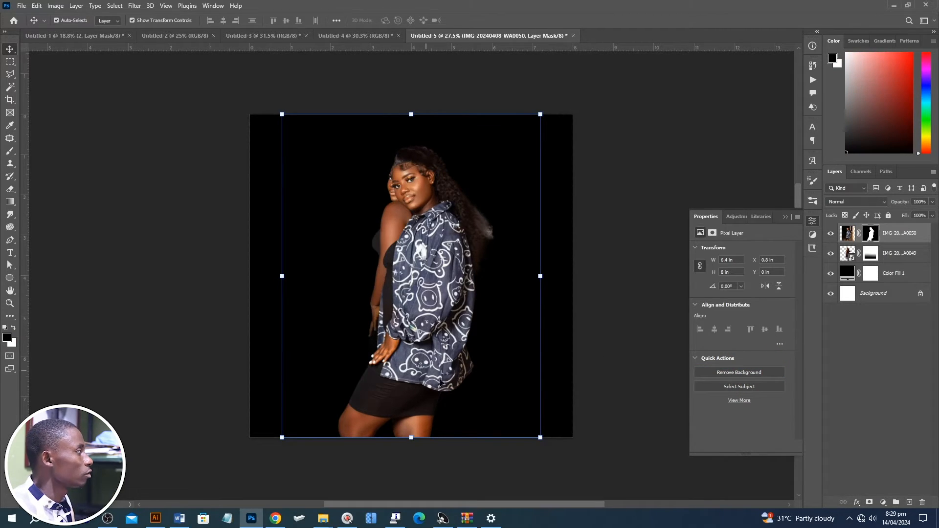
Convert the cut-out IMG-20240408-WA0050 layer to a smart object and add a layer mask to it.
{"action": "right_click", "coordinate": [909, 241]}
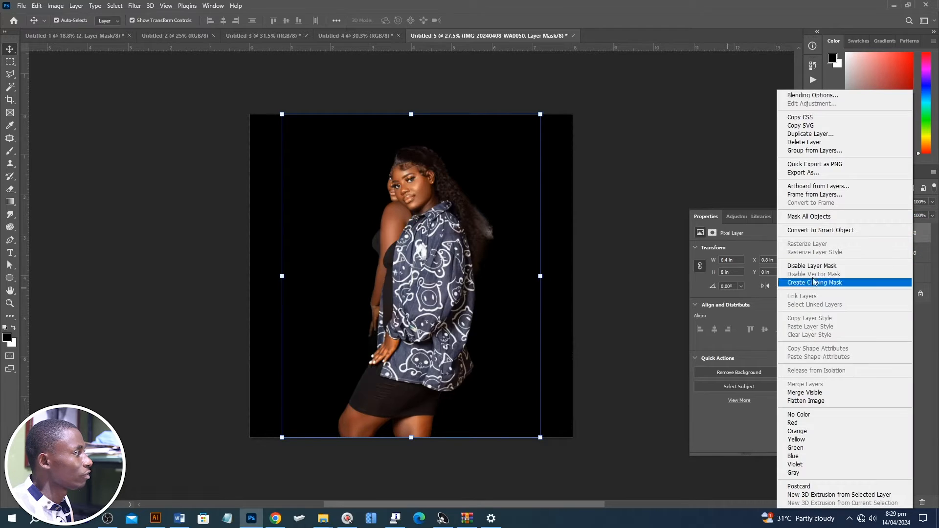
{"action": "left_click", "coordinate": [834, 236]}
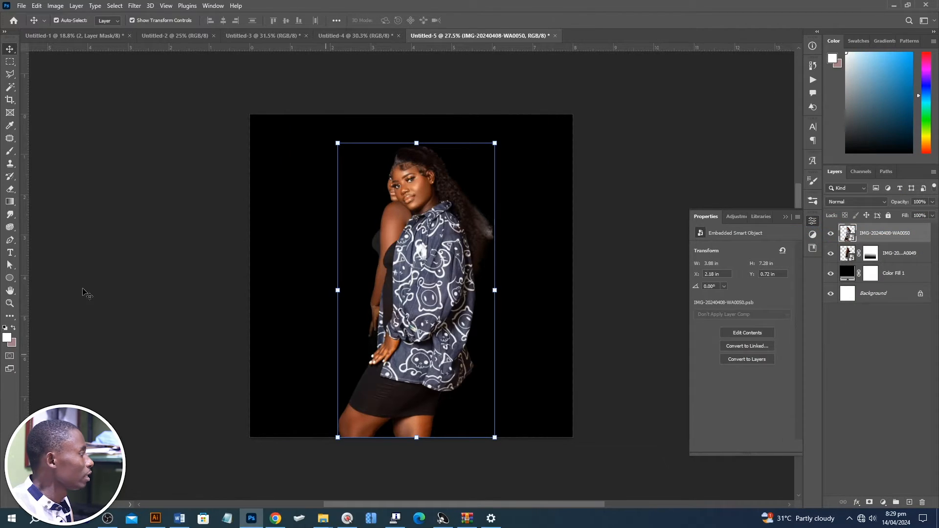
{"action": "left_click", "coordinate": [870, 503]}
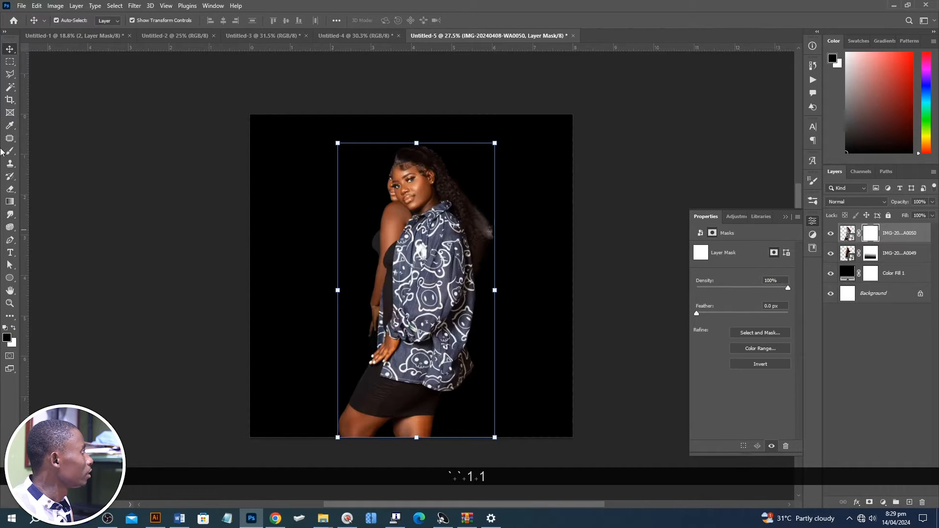
Fade the lower body of the woman in the patterned shirt into black with upward black-to-white gradients on the mask.
{"action": "right_click", "coordinate": [10, 202]}
{"action": "left_click", "coordinate": [53, 202]}
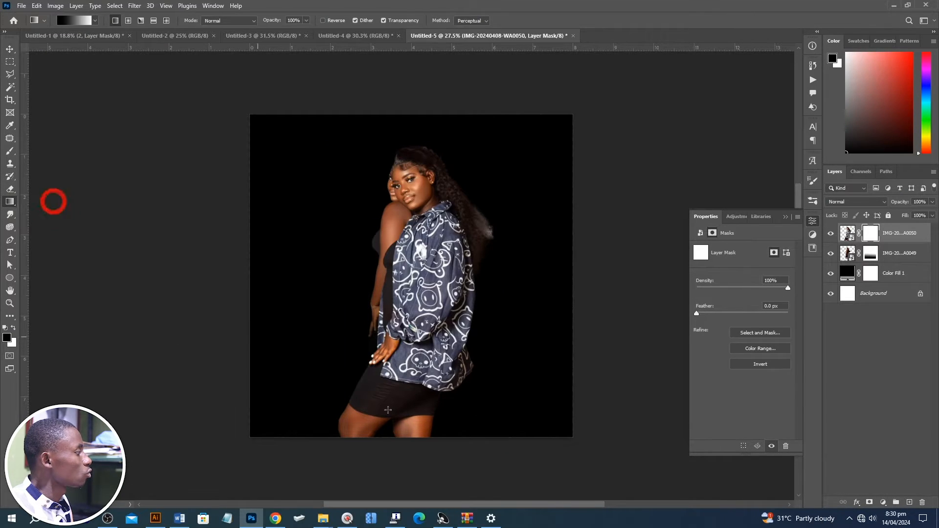
{"action": "left_click_drag", "start_coordinate": [384, 469], "coordinate": [413, 294]}
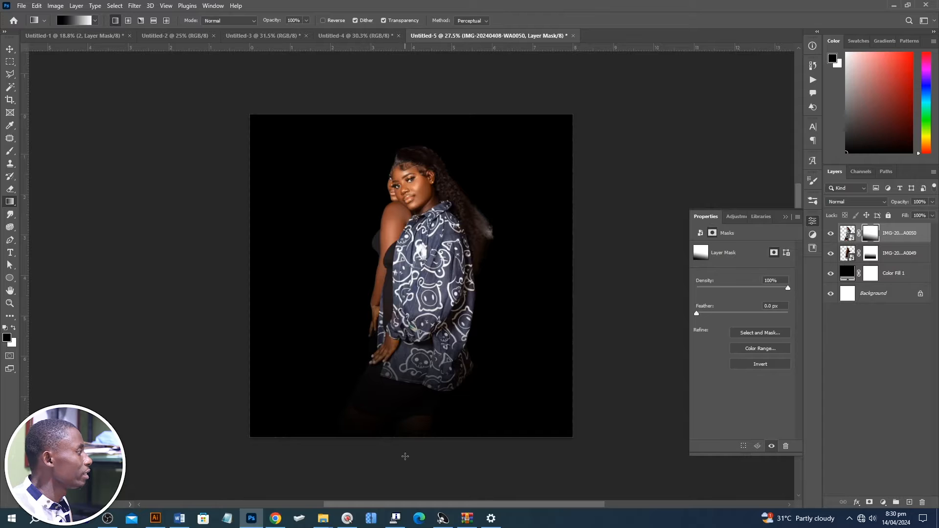
{"action": "left_click_drag", "start_coordinate": [405, 456], "coordinate": [414, 271]}
{"action": "left_click_drag", "start_coordinate": [400, 228], "coordinate": [400, 228]}
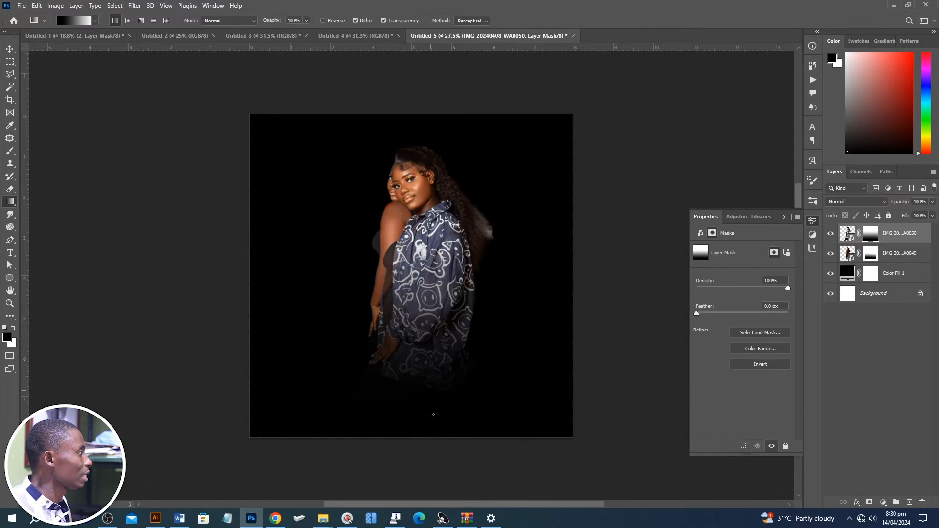
{"action": "left_click_drag", "start_coordinate": [405, 301], "coordinate": [406, 300]}
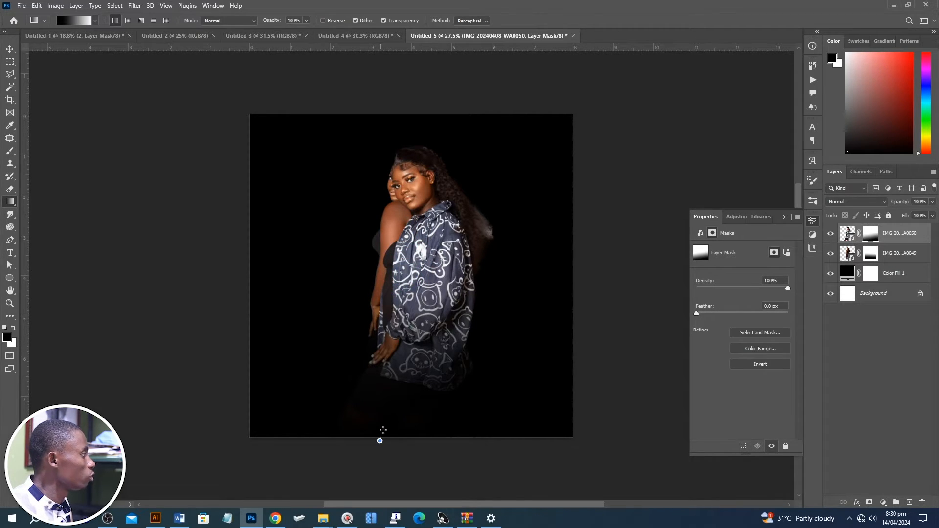
Move the woman in the patterned shirt to the left of the woman in black and scale her to about 81%.
{"action": "left_click_drag", "start_coordinate": [429, 236], "coordinate": [356, 229]}
{"action": "key", "text": "v"}
{"action": "left_click_drag", "start_coordinate": [419, 137], "coordinate": [401, 163]}
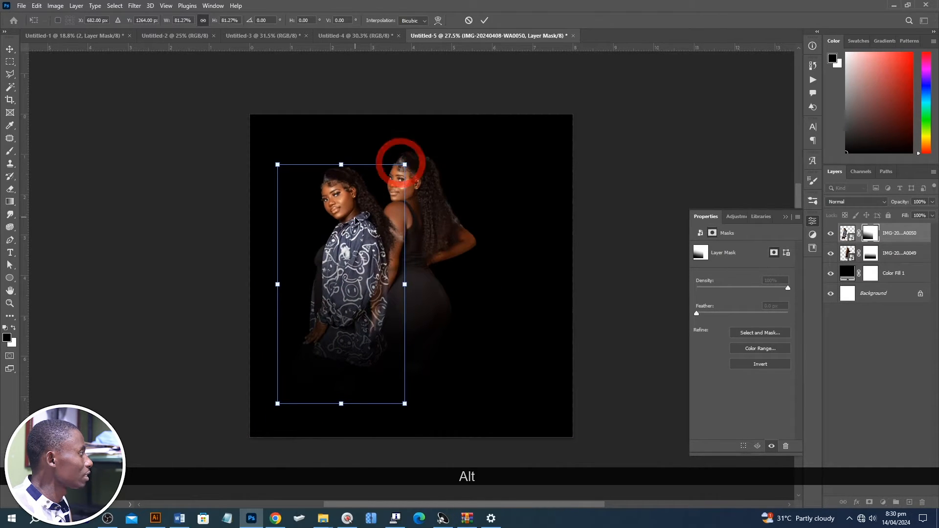
{"action": "double_click", "coordinate": [359, 215]}
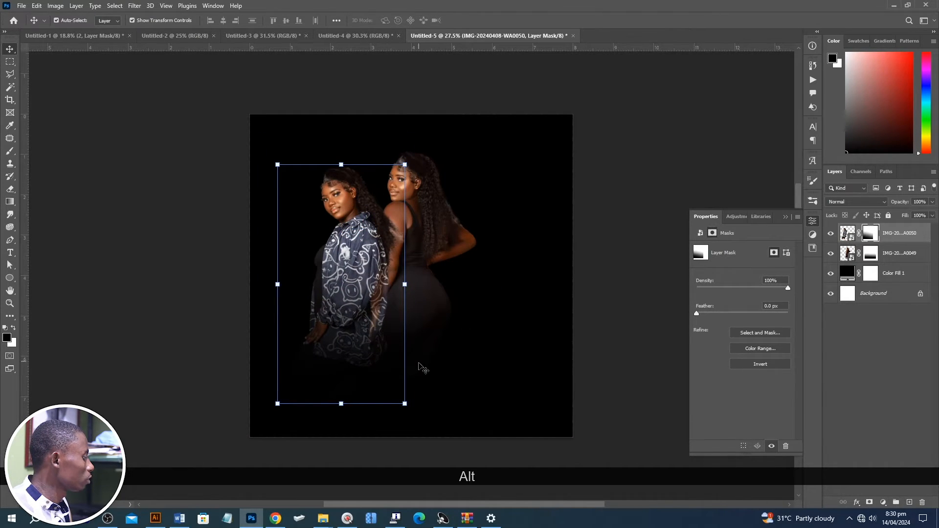
Redraw the mask gradient to fade the hem of the patterned shirt into black, and shift her slightly down and to the right.
{"action": "left_click", "coordinate": [10, 201]}
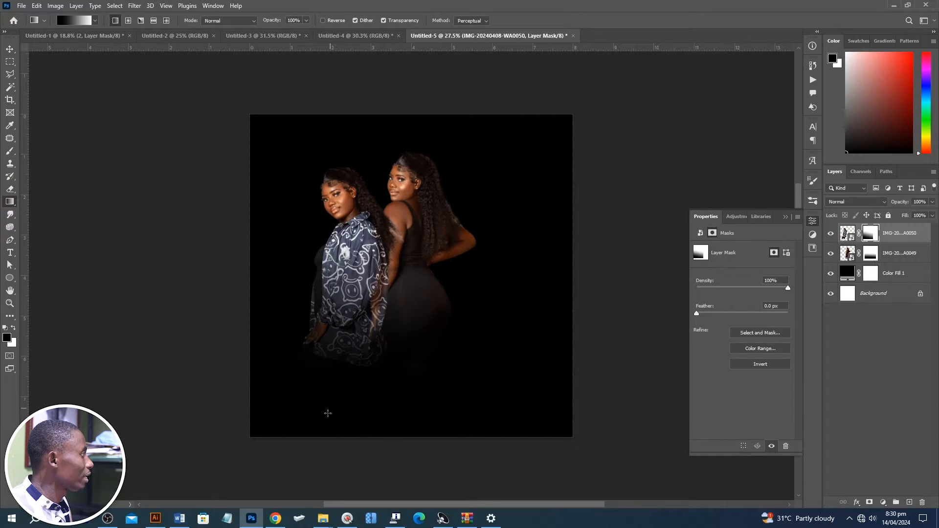
{"action": "left_click_drag", "start_coordinate": [333, 315], "coordinate": [333, 316]}
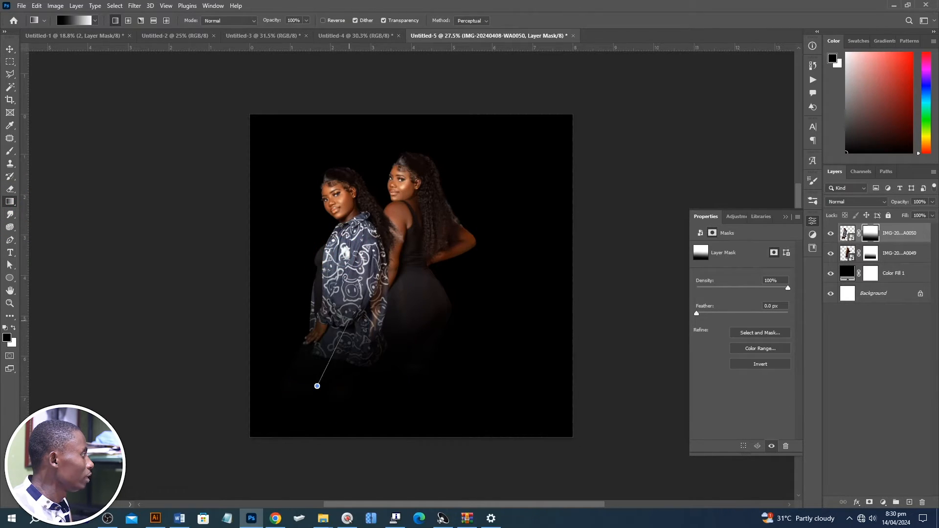
{"action": "left_click_drag", "start_coordinate": [359, 284], "coordinate": [347, 332]}
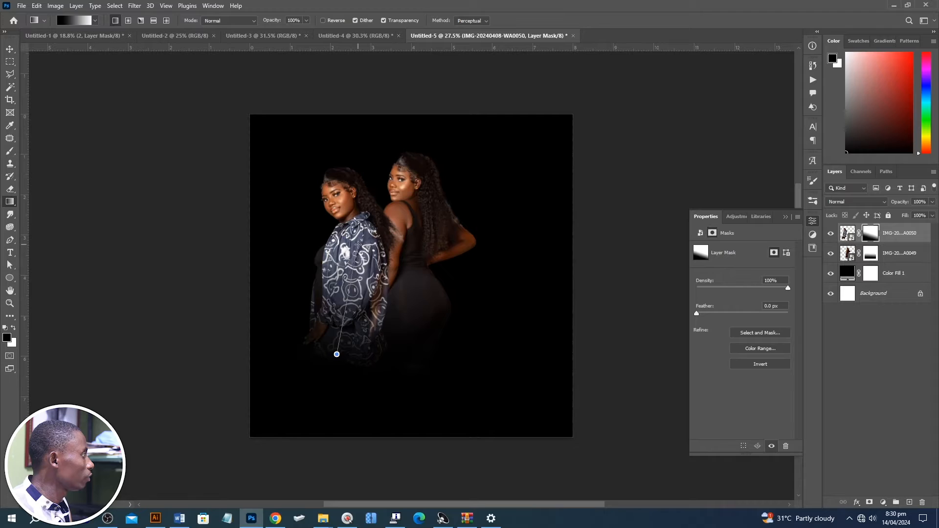
{"action": "left_click_drag", "start_coordinate": [358, 244], "coordinate": [364, 229]}
{"action": "key", "text": "v"}
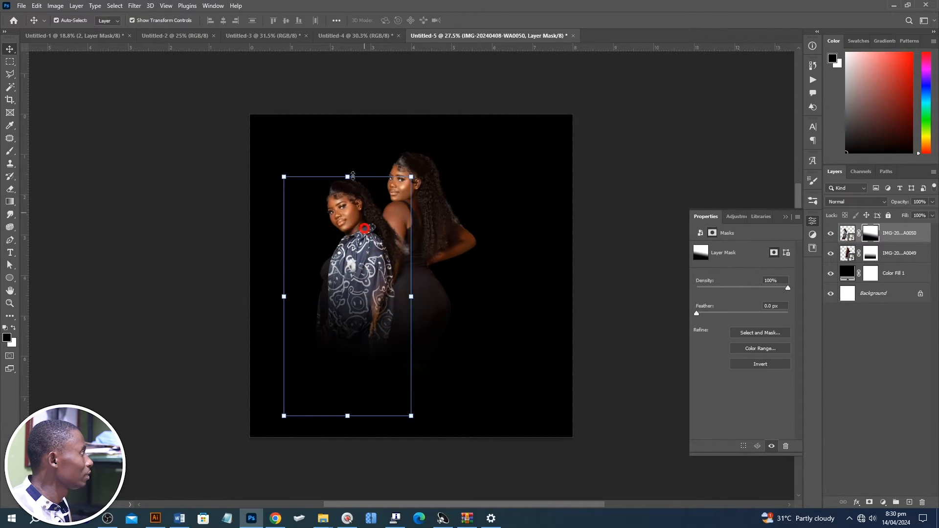
Nudge the patterned-shirt woman down and left and the woman behind her slightly up, following the layout of the Untitled-3 and Untitled-4 flyers.
{"action": "left_click", "coordinate": [269, 40]}
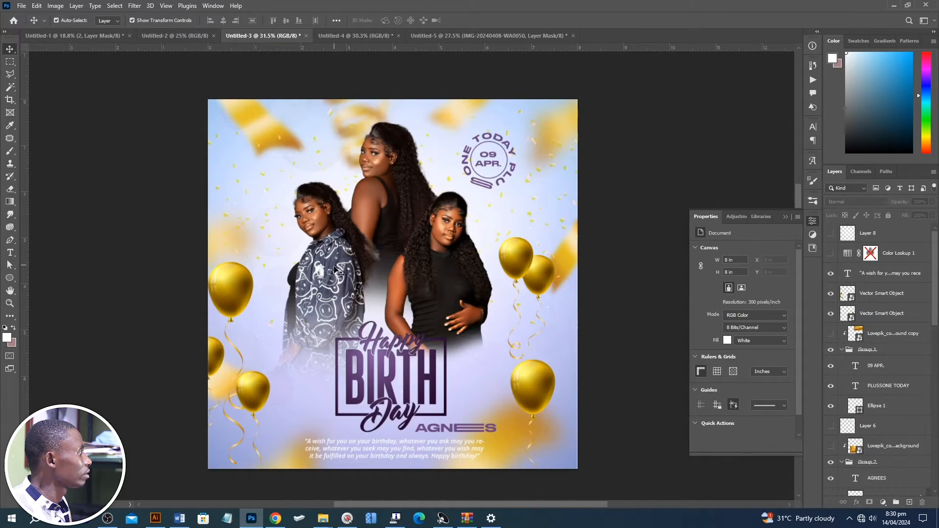
{"action": "left_click", "coordinate": [348, 37]}
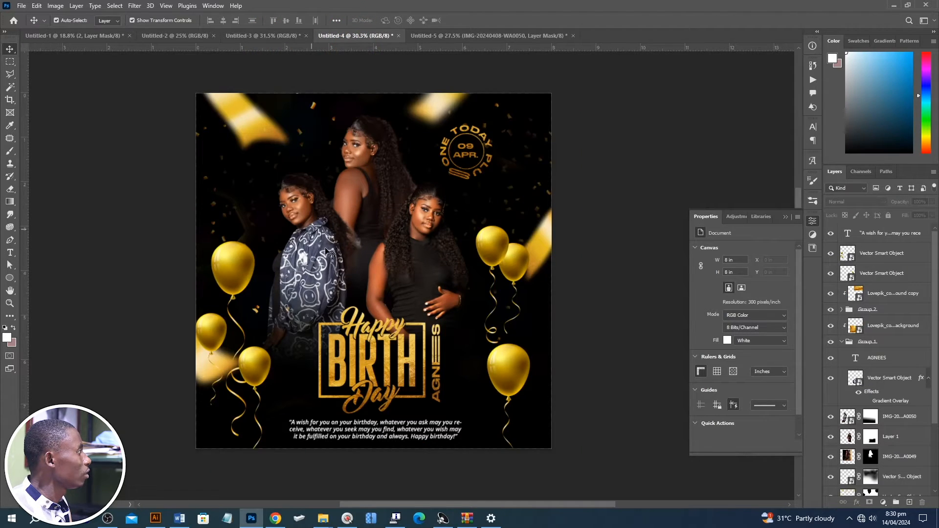
{"action": "left_click", "coordinate": [502, 35]}
{"action": "left_click", "coordinate": [433, 215]}
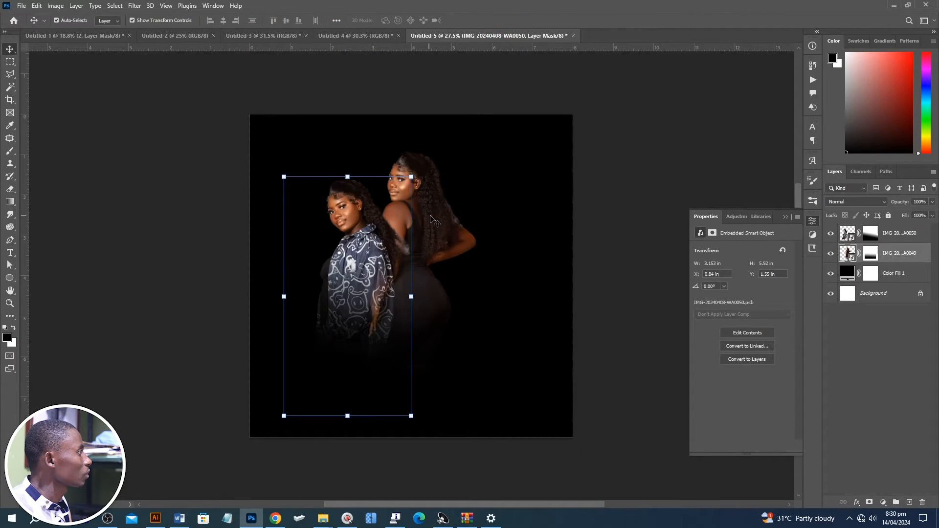
{"action": "left_click_drag", "start_coordinate": [348, 282], "coordinate": [340, 289]}
{"action": "left_click_drag", "start_coordinate": [429, 254], "coordinate": [420, 242]}
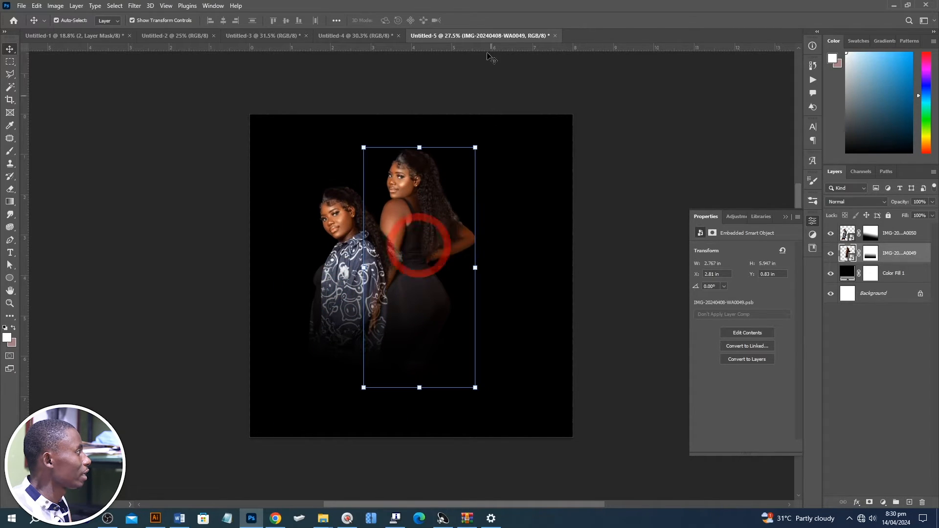
{"action": "left_click", "coordinate": [347, 34]}
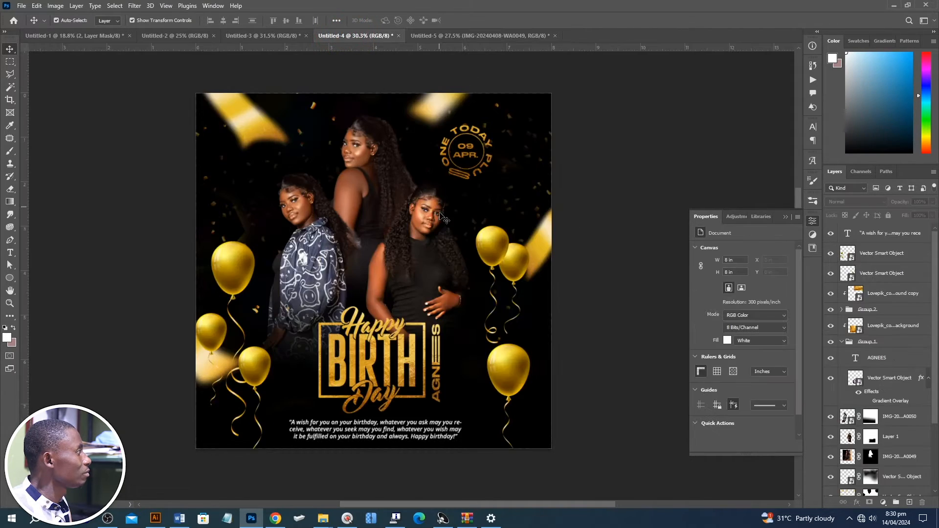
{"action": "left_click", "coordinate": [467, 35]}
Place the photo IMG_0124 from the birthday flyer folder into the Untitled-5 document at its default size.
{"action": "key", "text": "alt+Tab"}
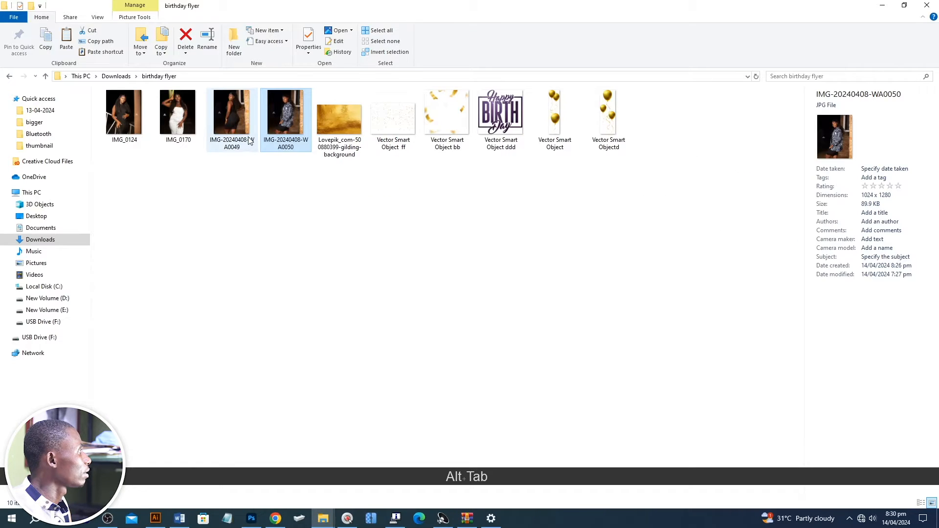
{"action": "left_click_drag", "start_coordinate": [120, 116], "coordinate": [426, 331]}
{"action": "key", "text": "alt+Tab"}
{"action": "double_click", "coordinate": [463, 284]}
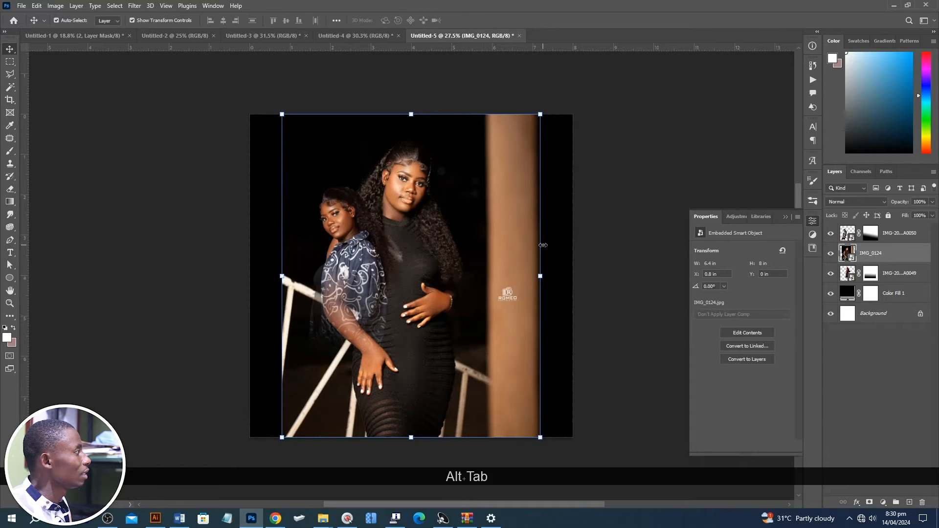
Scale the IMG_0124 photo to 40.61% and move it to the right half of the canvas.
{"action": "left_click_drag", "start_coordinate": [538, 114], "coordinate": [510, 151]}
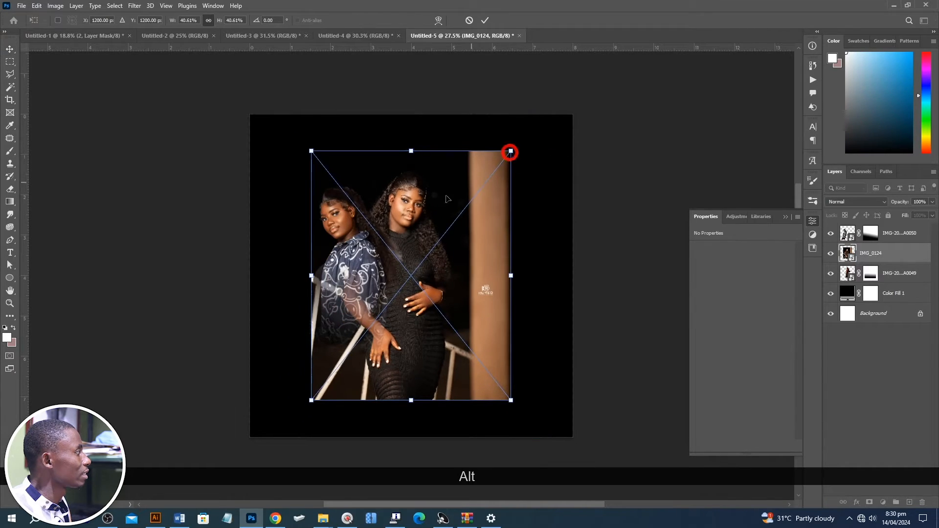
{"action": "left_click_drag", "start_coordinate": [454, 201], "coordinate": [499, 207]}
{"action": "key", "text": "Return"}
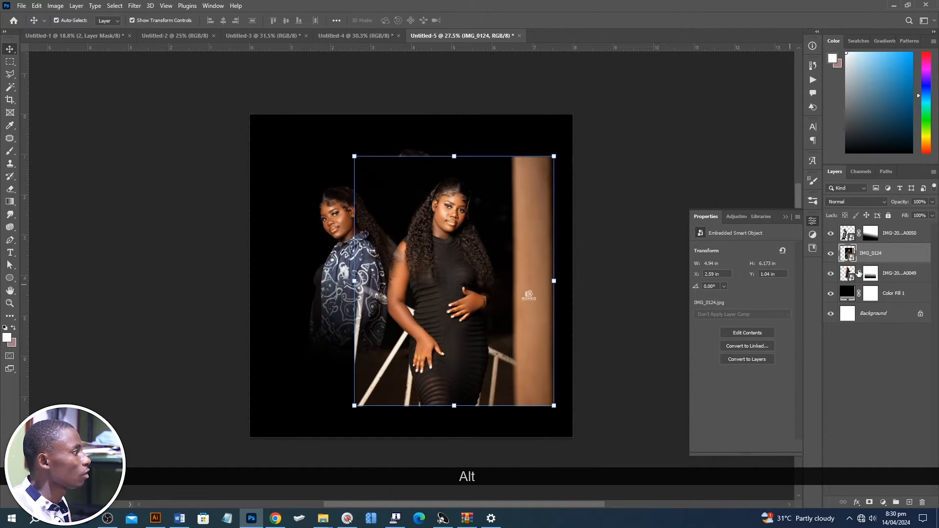
Rasterize the IMG_0124 layer and remove its background.
{"action": "right_click", "coordinate": [876, 258]}
{"action": "left_click", "coordinate": [787, 267]}
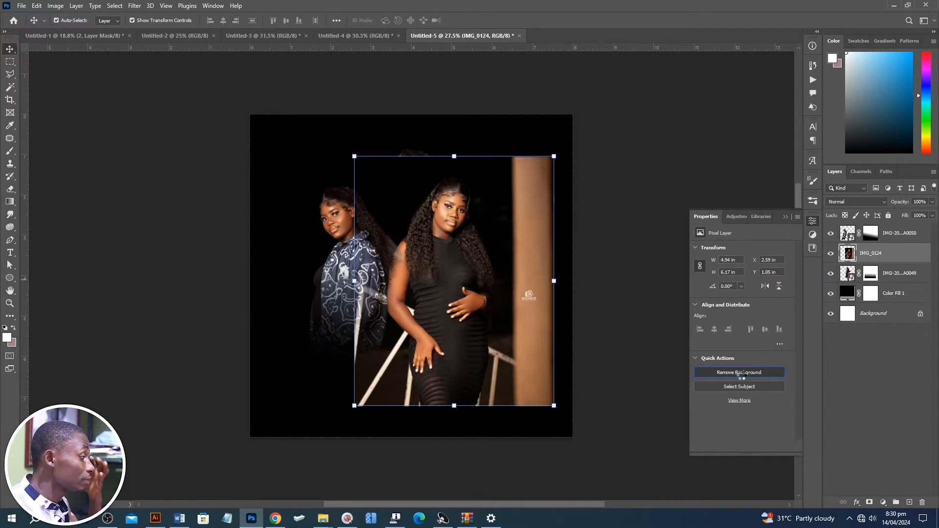
Convert the cut-out IMG_0124 layer to a smart object and add a layer mask to it.
{"action": "right_click", "coordinate": [900, 250]}
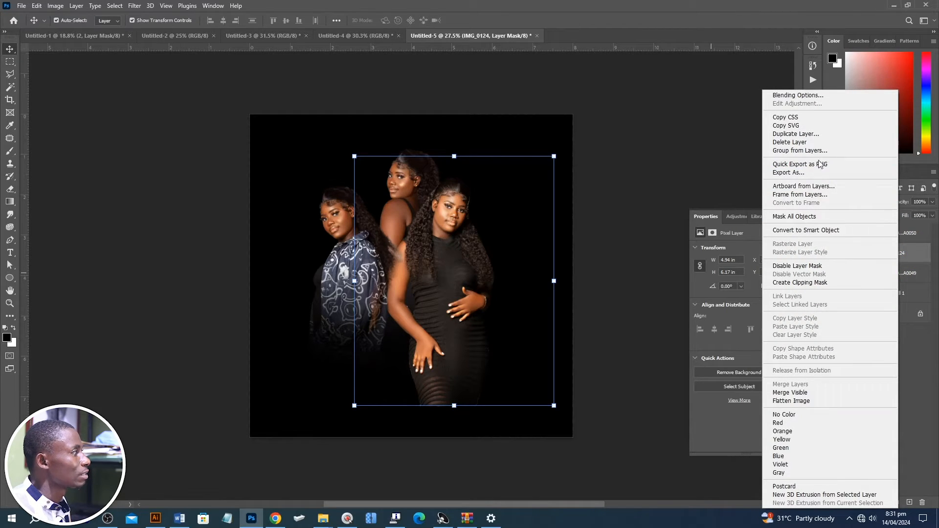
{"action": "left_click", "coordinate": [827, 230]}
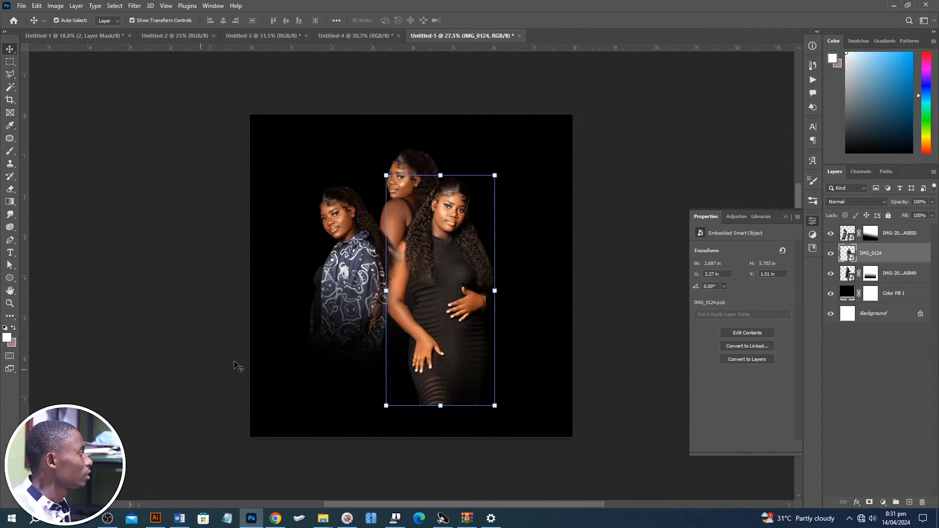
{"action": "left_click", "coordinate": [867, 504]}
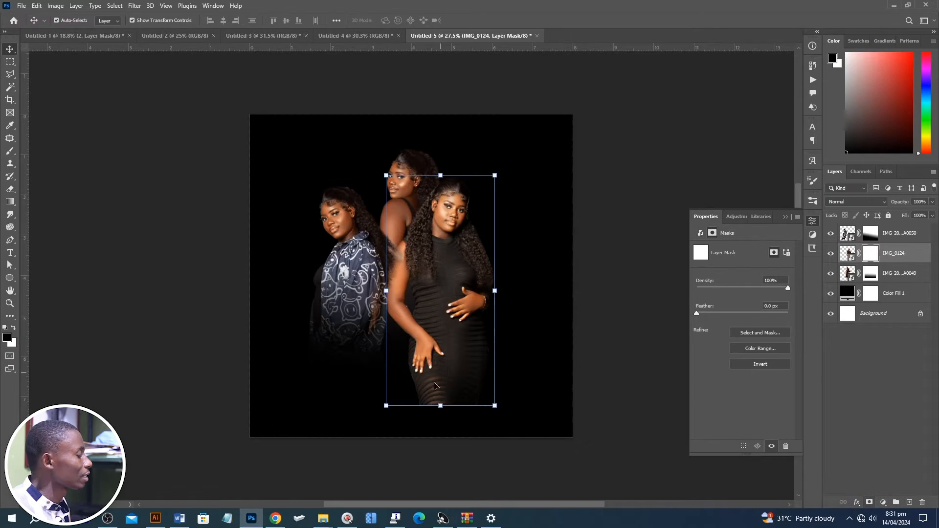
Fade the lower body of the IMG_0124 woman into the black background with upward black-to-white gradients on her mask.
{"action": "left_click", "coordinate": [9, 201]}
{"action": "right_click", "coordinate": [10, 202]}
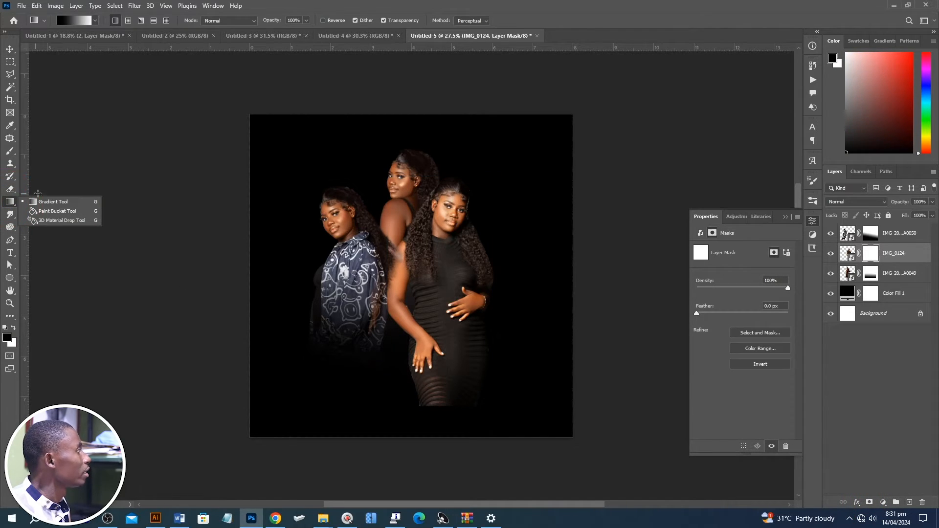
{"action": "left_click", "coordinate": [52, 203]}
{"action": "left_click_drag", "start_coordinate": [447, 330], "coordinate": [447, 337]}
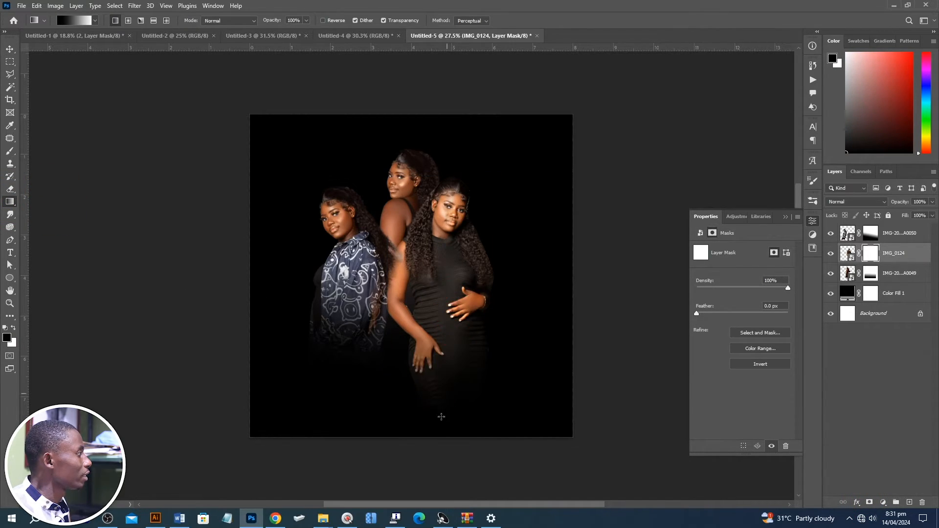
{"action": "left_click_drag", "start_coordinate": [429, 287], "coordinate": [432, 262]}
Shift the IMG_0124 woman to the right, and scale all three women together to about 91%.
{"action": "left_click_drag", "start_coordinate": [444, 403], "coordinate": [469, 289]}
{"action": "key", "text": "v"}
{"action": "left_click", "coordinate": [335, 294], "text": "shift"}
{"action": "left_click", "coordinate": [392, 209], "text": "shift"}
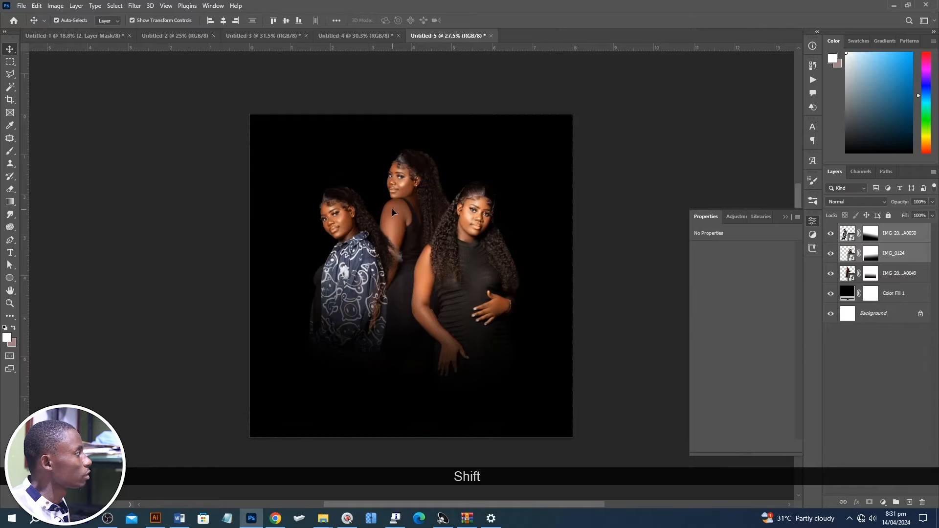
{"action": "left_click_drag", "start_coordinate": [400, 147], "coordinate": [399, 160]}
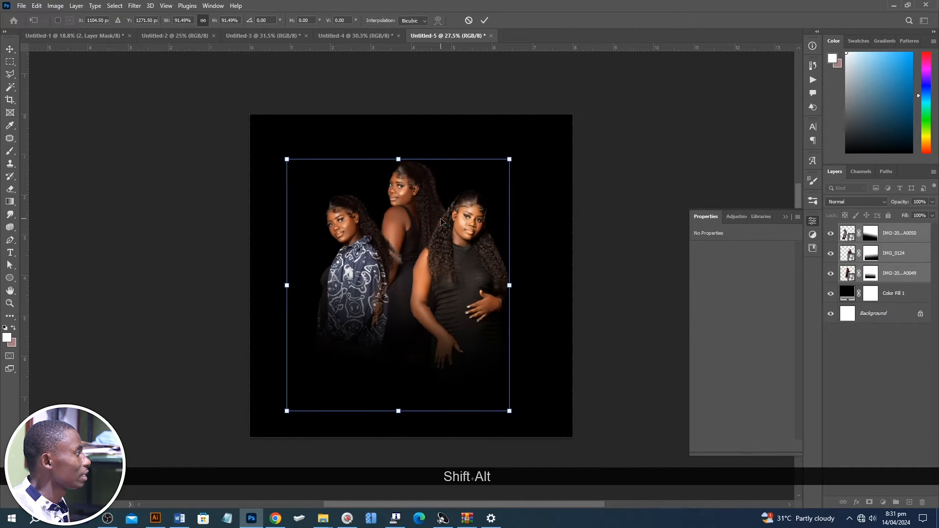
{"action": "double_click", "coordinate": [418, 225]}
Move the IMG_0124 woman slightly further right of the group and deselect her layer.
{"action": "left_click_drag", "start_coordinate": [445, 251], "coordinate": [468, 268]}
{"action": "left_click", "coordinate": [648, 222]}
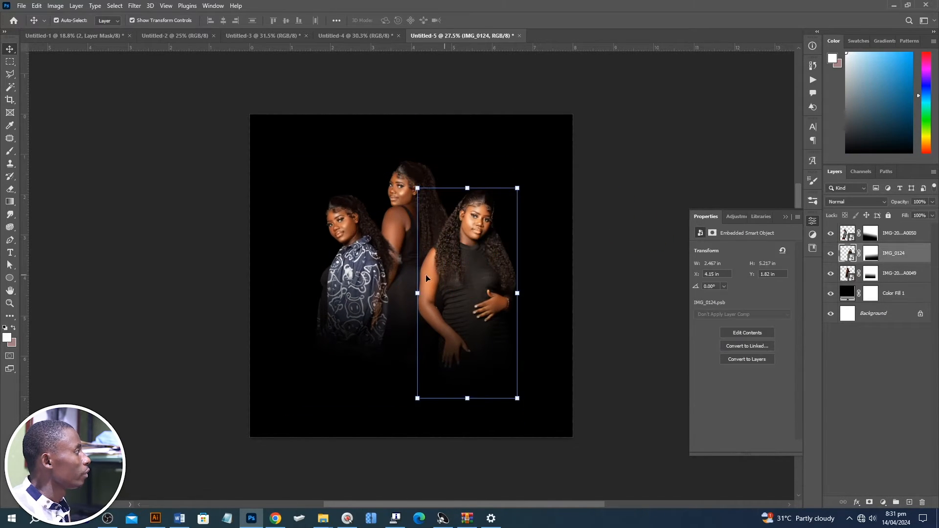
{"action": "left_click", "coordinate": [631, 237]}
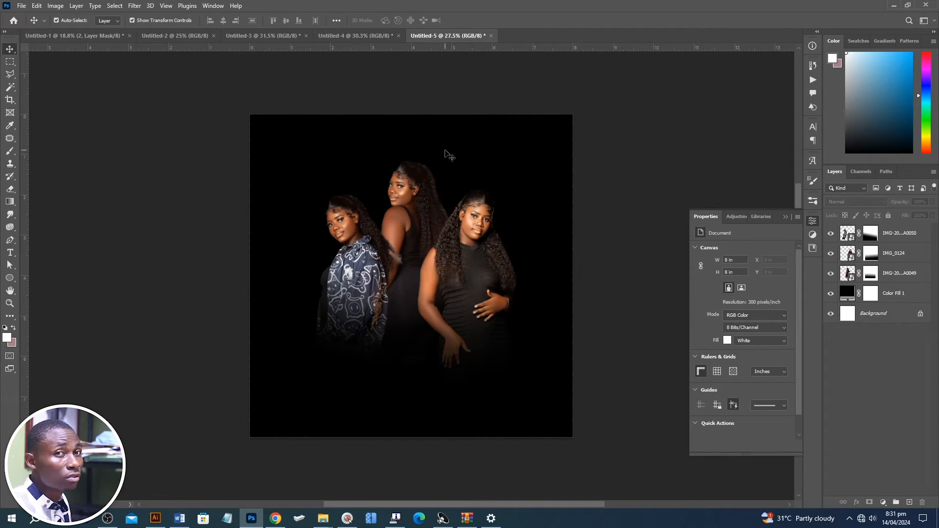
Place the small gold confetti image Vector Smart Object ff from the birthday flyer folder, scaled to about 115% and moved up about 1.2 in.
{"action": "mouse_move", "coordinate": [319, 521]}
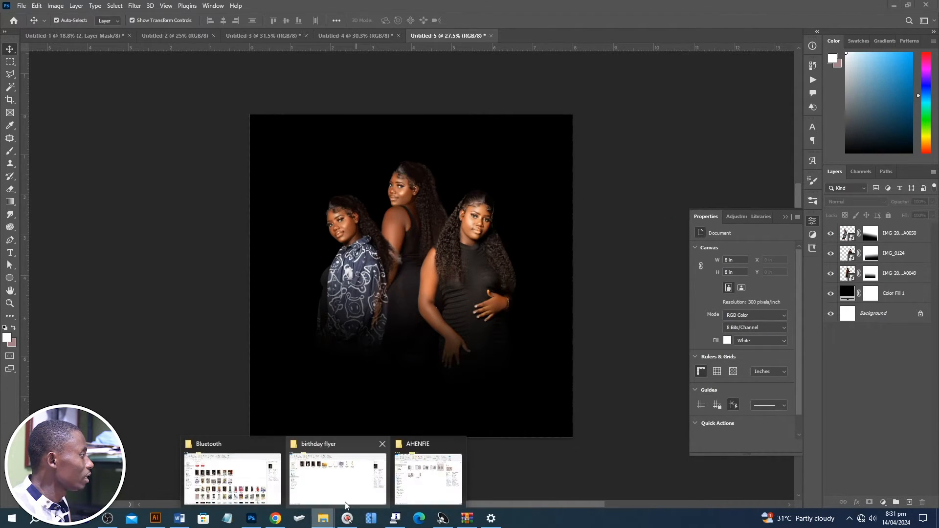
{"action": "left_click", "coordinate": [327, 475]}
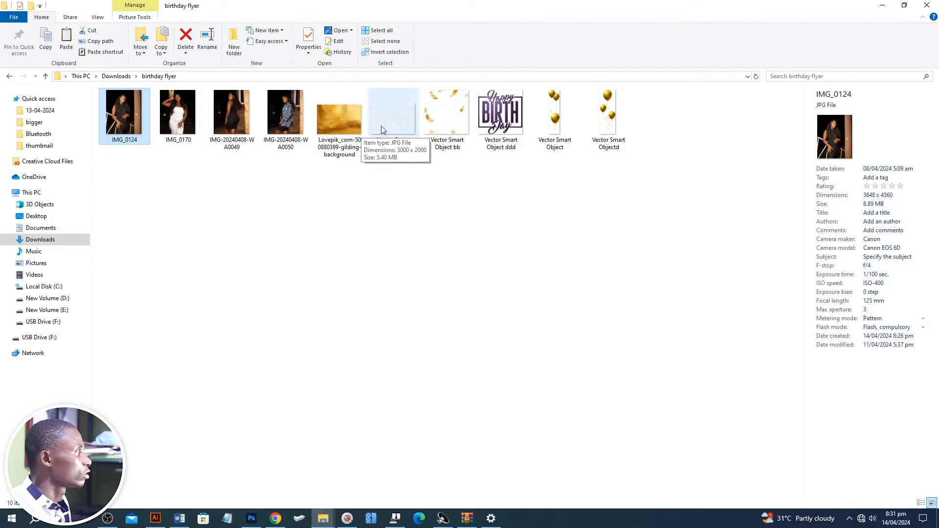
{"action": "left_click_drag", "start_coordinate": [406, 128], "coordinate": [519, 247]}
{"action": "key", "text": "alt+Tab"}
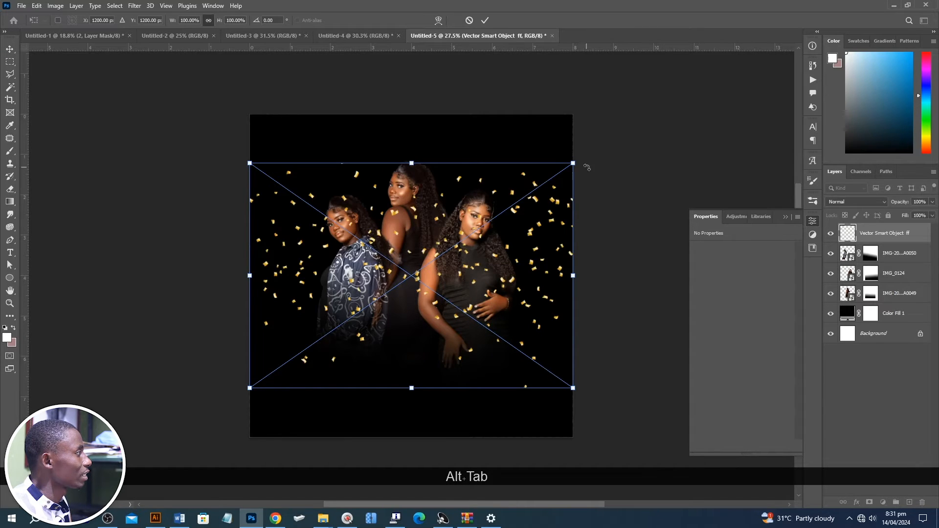
{"action": "left_click_drag", "start_coordinate": [573, 165], "coordinate": [599, 153]}
{"action": "left_click_drag", "start_coordinate": [519, 214], "coordinate": [519, 164]}
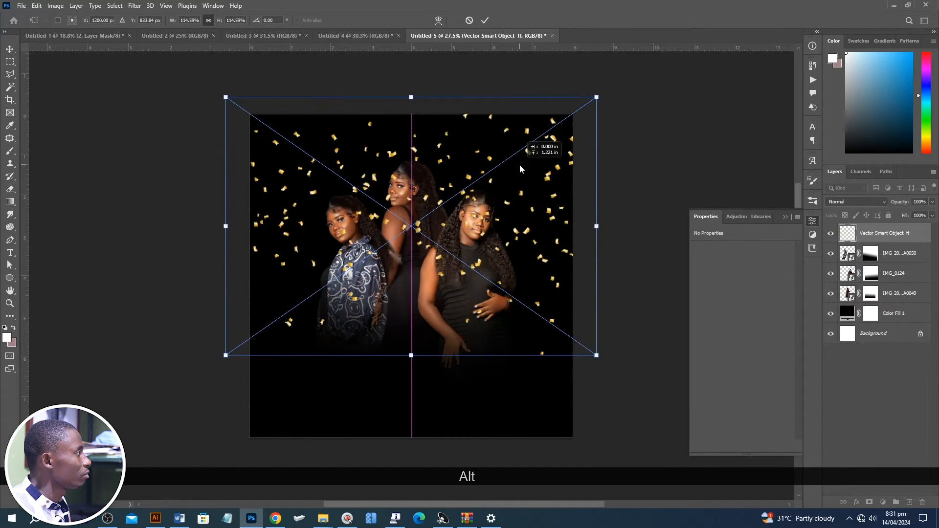
{"action": "double_click", "coordinate": [518, 170]}
Move the small confetti layer below the three women's layers and add a layer mask to it.
{"action": "left_click_drag", "start_coordinate": [882, 235], "coordinate": [898, 296]}
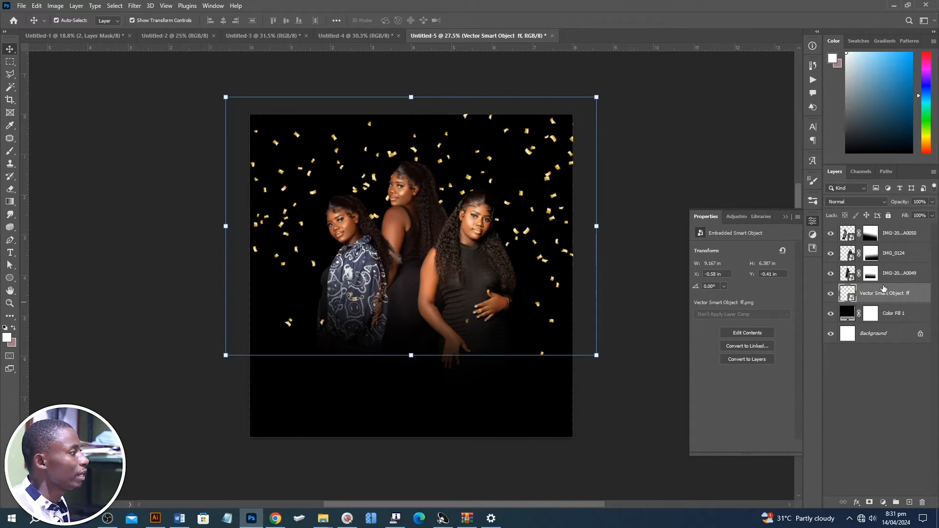
{"action": "key", "text": "Tab"}
{"action": "key", "text": "Tab"}
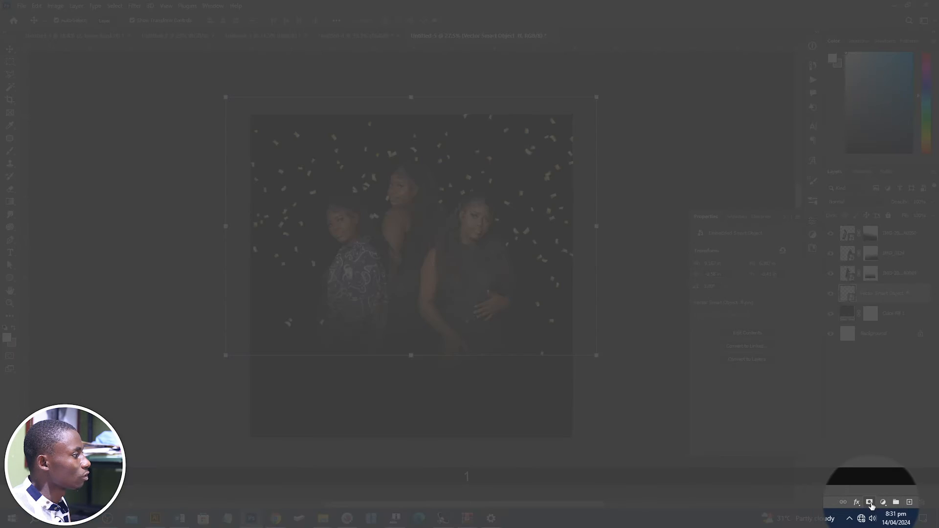
{"action": "left_click", "coordinate": [870, 502]}
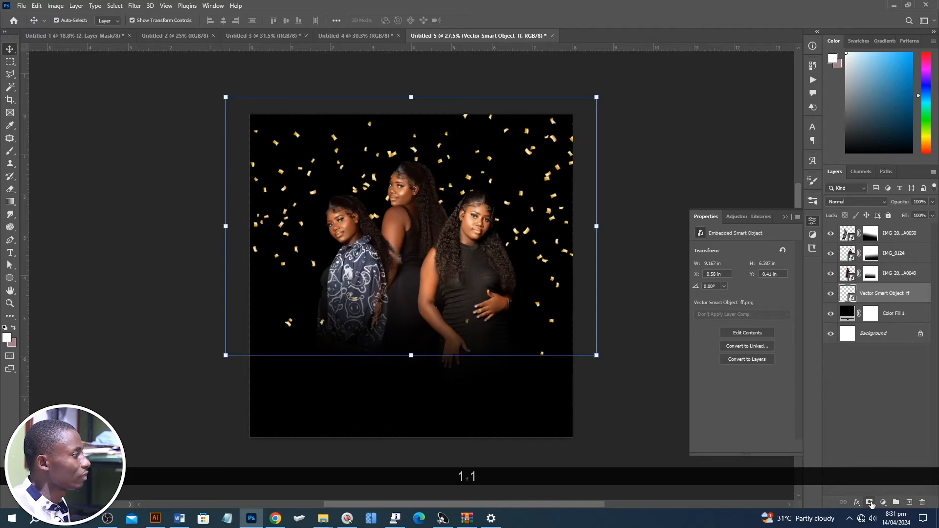
Dim the confetti on both sides of the women by painting its mask with a 1457 px soft round black brush at 40% opacity.
{"action": "left_click", "coordinate": [9, 203]}
{"action": "key", "text": "b"}
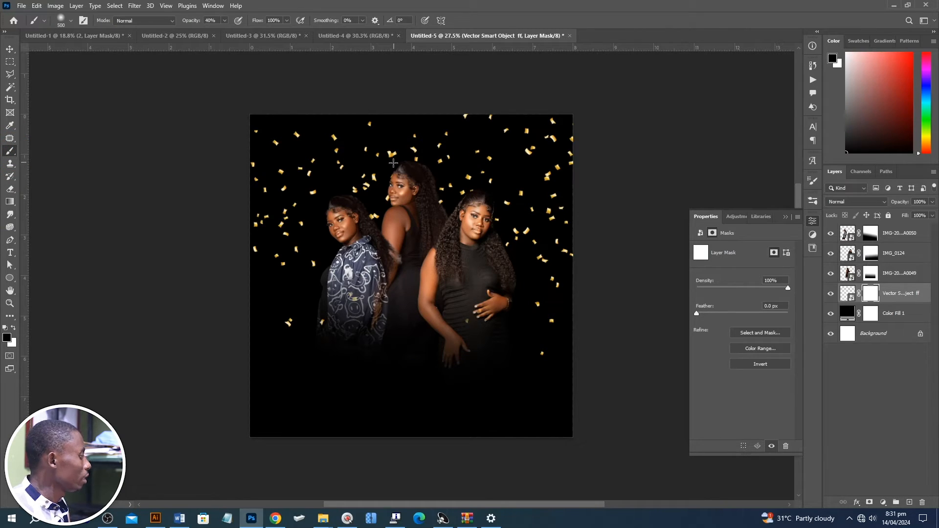
{"action": "key", "text": "Caps_Lock"}
{"action": "right_click", "coordinate": [405, 221]}
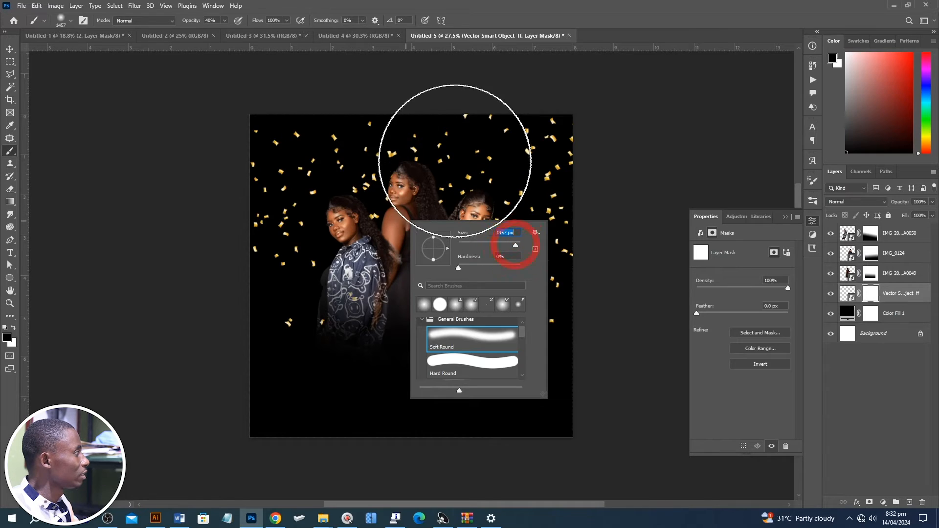
{"action": "left_click", "coordinate": [338, 209]}
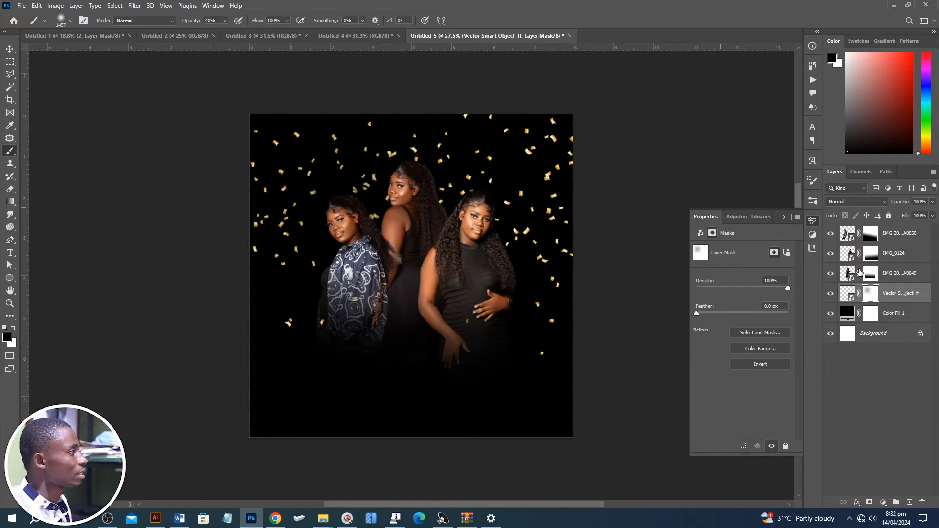
{"action": "key", "text": "ctrl+z"}
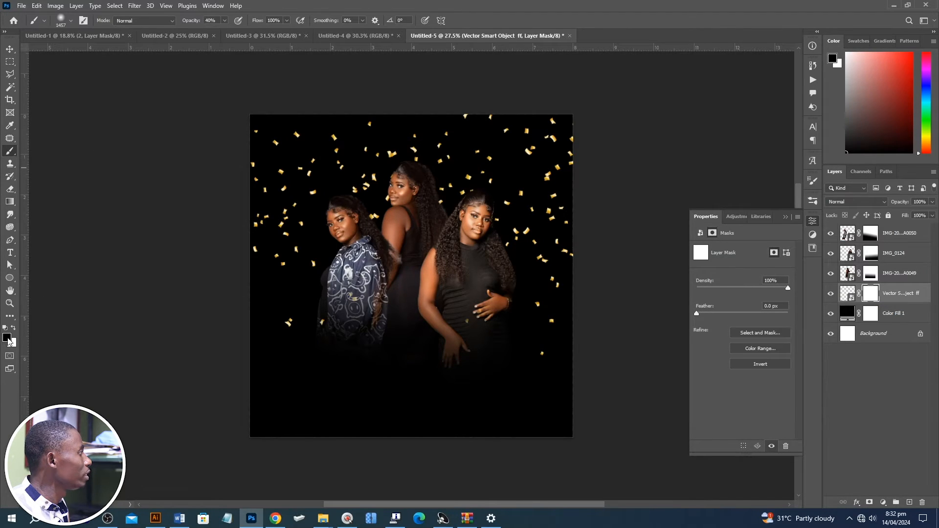
{"action": "left_click", "coordinate": [264, 209]}
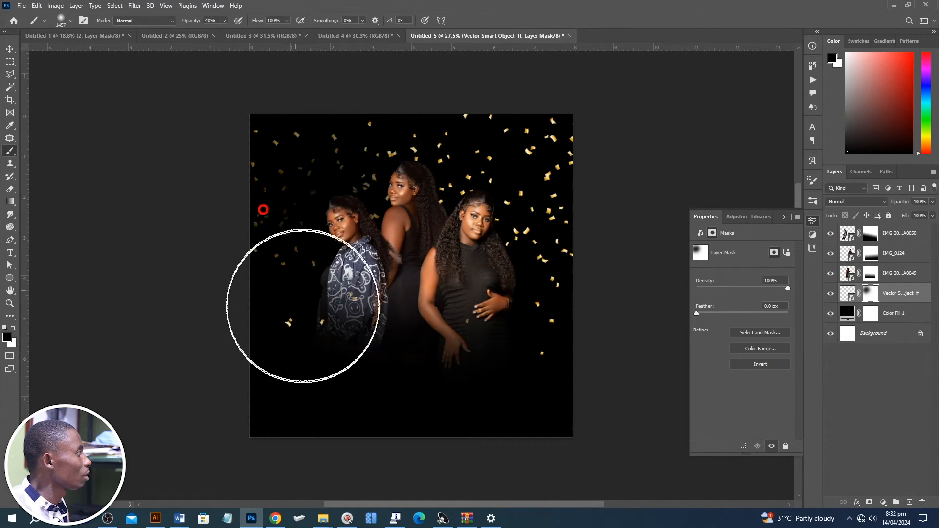
{"action": "left_click", "coordinate": [533, 271]}
{"action": "left_click", "coordinate": [550, 178]}
{"action": "left_click", "coordinate": [484, 136]}
{"action": "left_click", "coordinate": [471, 312]}
{"action": "left_click", "coordinate": [527, 314]}
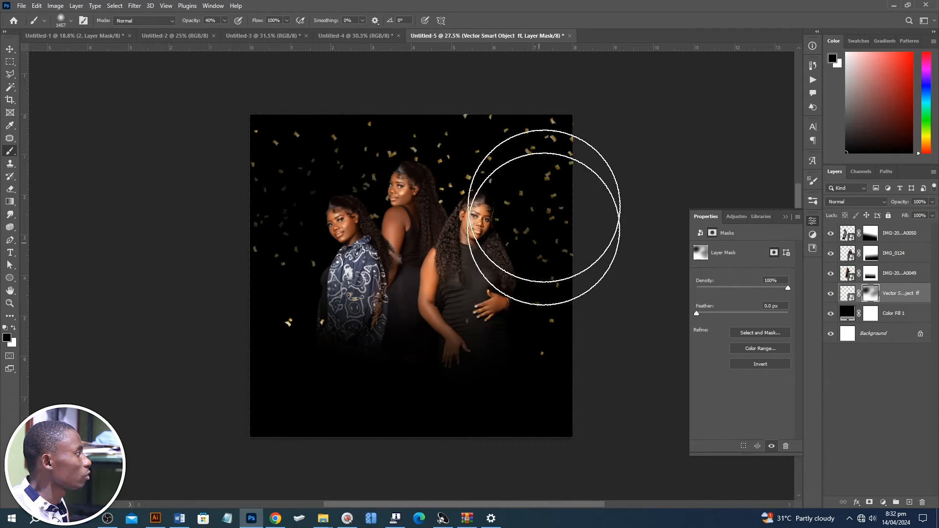
Fade the small confetti further across the flyer by painting its mask with an 1100 px brush at 86% opacity, and deselect the layer.
{"action": "key", "text": "bracketleft"}
{"action": "key", "text": "bracketleft"}
{"action": "key", "text": "bracketleft"}
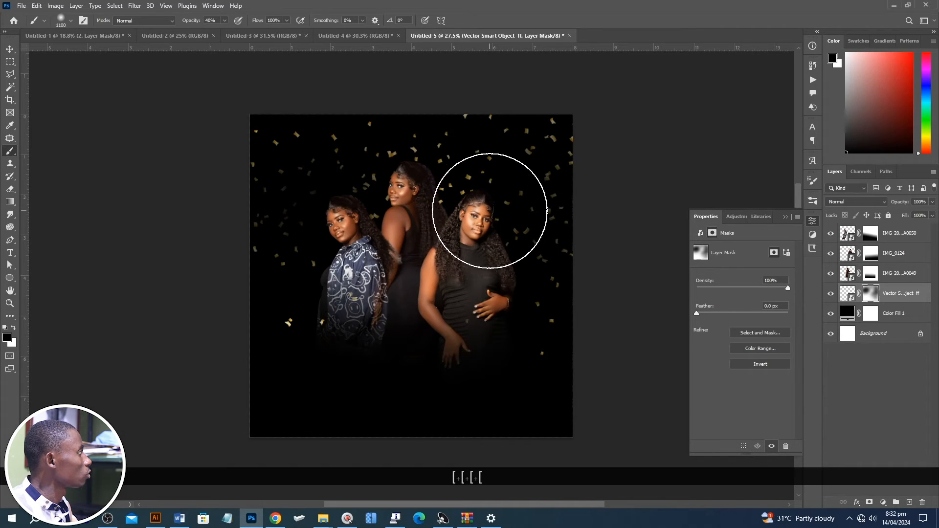
{"action": "key", "text": "1"}
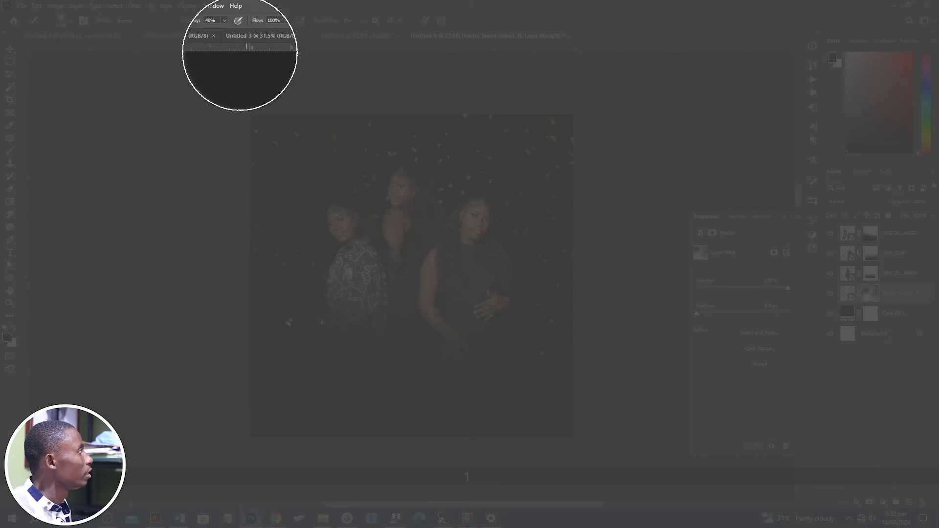
{"action": "mouse_move", "coordinate": [189, 21]}
{"action": "left_mouse_down"}
{"action": "mouse_move", "coordinate": [236, 19]}
{"action": "mouse_move", "coordinate": [190, 24]}
{"action": "left_mouse_up"}
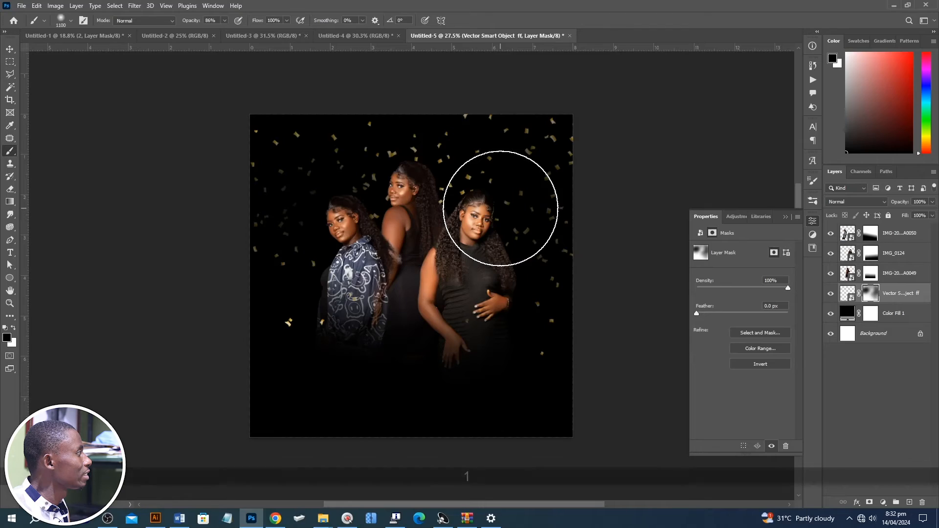
{"action": "mouse_move", "coordinate": [377, 148]}
{"action": "left_mouse_down"}
{"action": "mouse_move", "coordinate": [278, 140]}
{"action": "mouse_move", "coordinate": [260, 200]}
{"action": "mouse_move", "coordinate": [268, 247]}
{"action": "left_mouse_up"}
{"action": "mouse_move", "coordinate": [566, 292]}
{"action": "left_mouse_down"}
{"action": "mouse_move", "coordinate": [555, 142]}
{"action": "mouse_move", "coordinate": [479, 127]}
{"action": "left_mouse_up"}
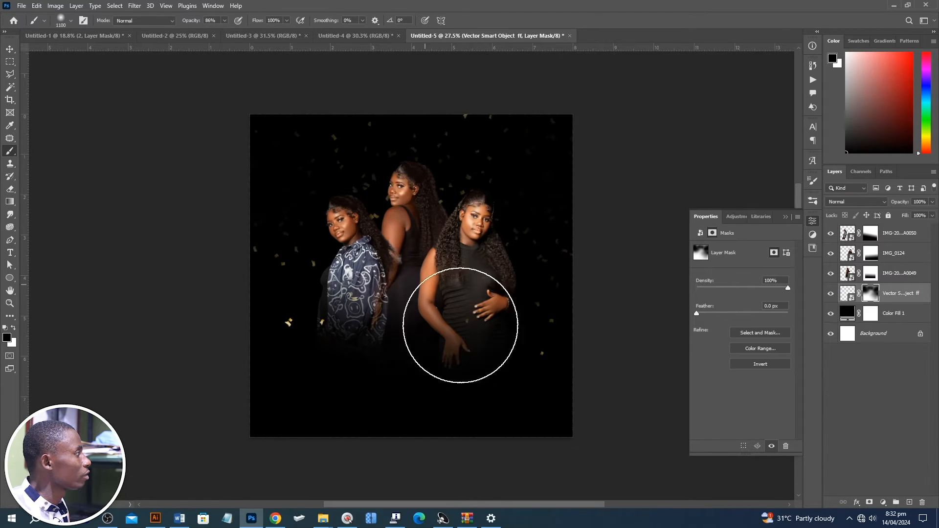
{"action": "left_click", "coordinate": [445, 325]}
{"action": "left_click", "coordinate": [298, 337]}
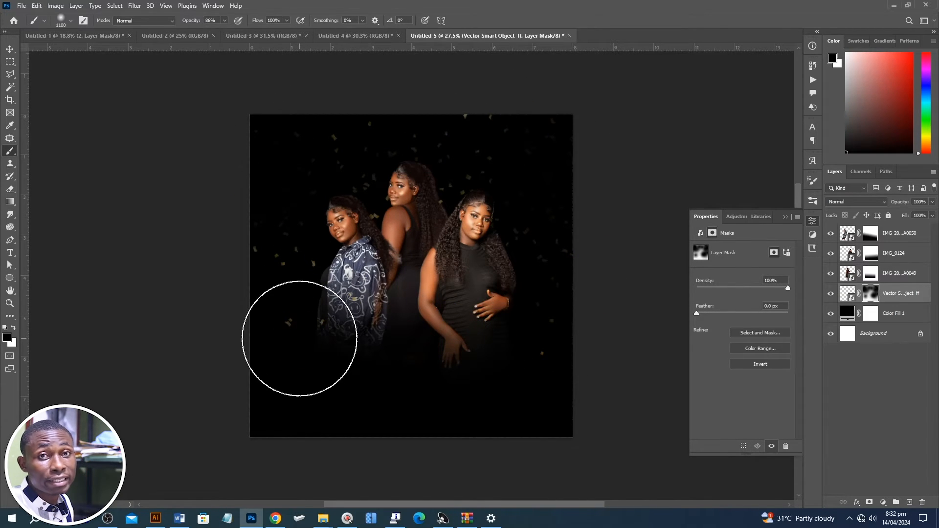
{"action": "key", "text": "v"}
{"action": "left_click", "coordinate": [643, 220]}
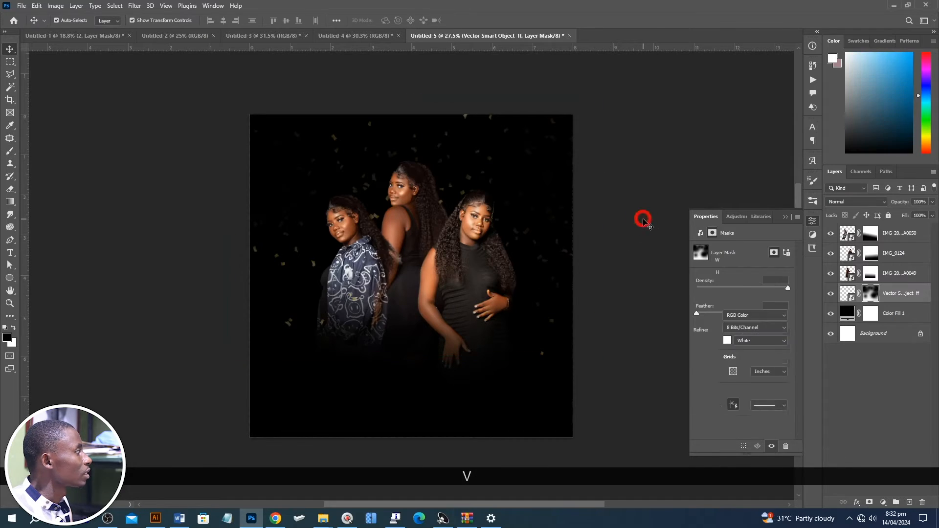
Place the large gold confetti image Vector Smart Object bb over the flyer, scaled to about 118%, and deselect it.
{"action": "key", "text": "alt+Tab"}
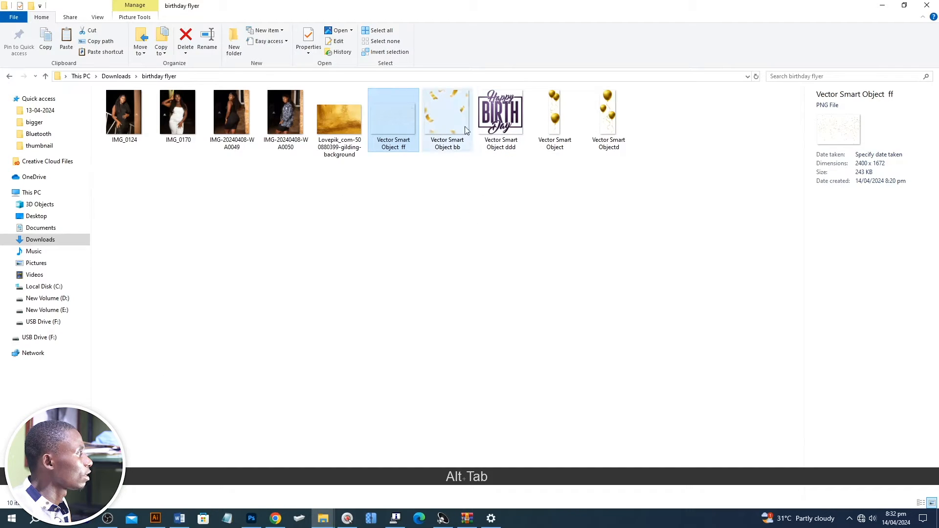
{"action": "left_click_drag", "start_coordinate": [466, 131], "coordinate": [509, 255]}
{"action": "key", "text": "alt+Tab"}
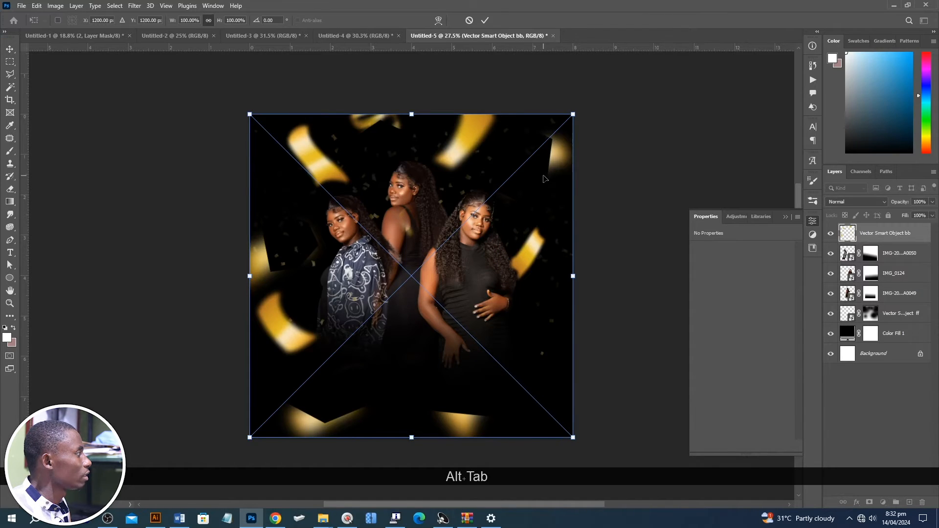
{"action": "double_click", "coordinate": [543, 175]}
{"action": "left_click_drag", "start_coordinate": [572, 114], "coordinate": [603, 86]}
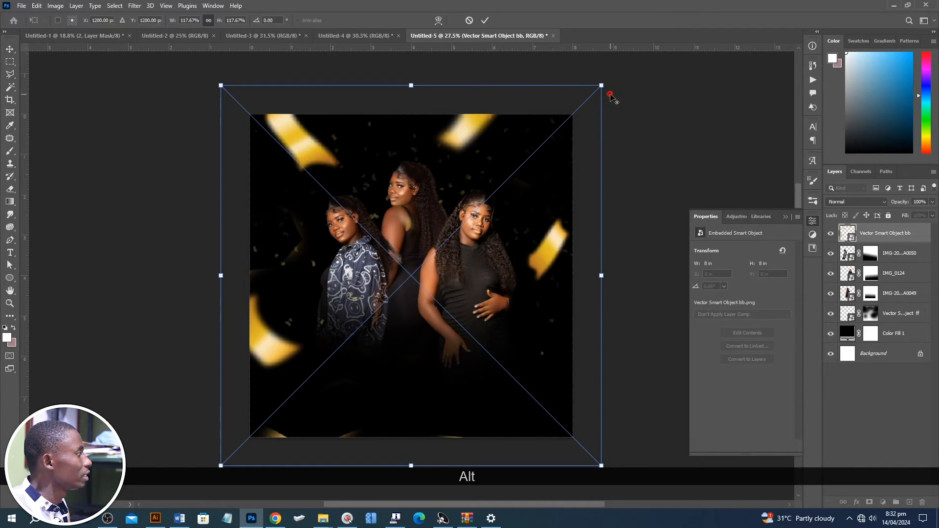
{"action": "double_click", "coordinate": [553, 173]}
{"action": "left_click", "coordinate": [638, 163]}
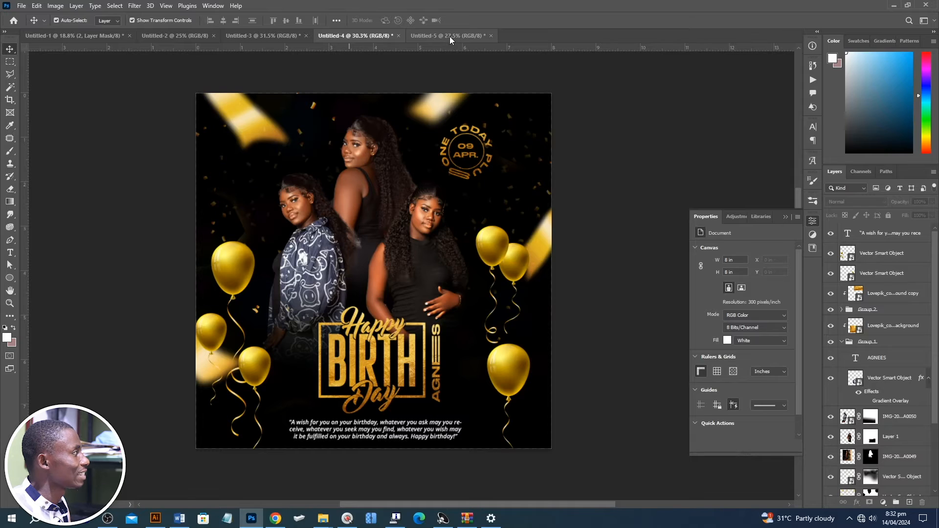
Place the Happy Birthday artwork Vector Smart Object ddd in Untitled-5 and move it down over the women's lower bodies, at about Y 4.77 in.
{"action": "left_click", "coordinate": [450, 36]}
{"action": "scroll", "coordinate": [469, 254], "scroll_direction": "up", "scroll_amount": 1}
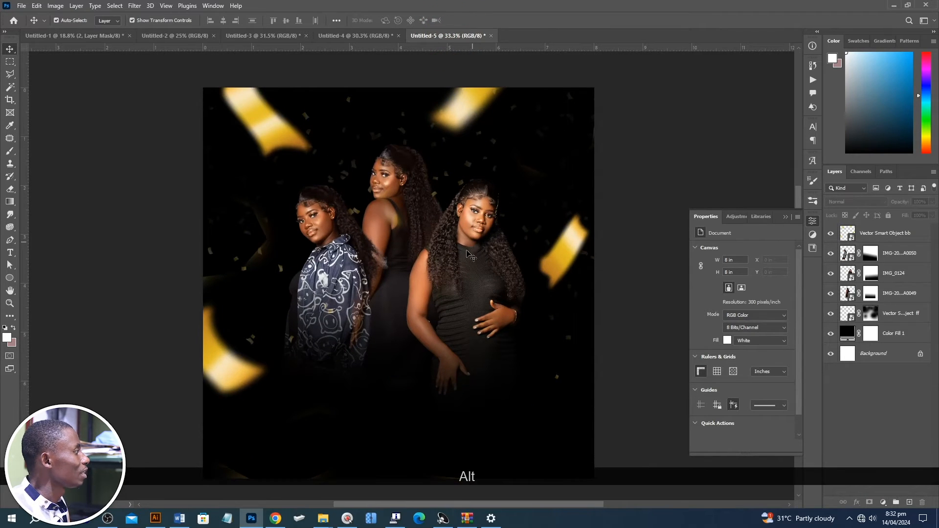
{"action": "key", "text": "alt+Tab"}
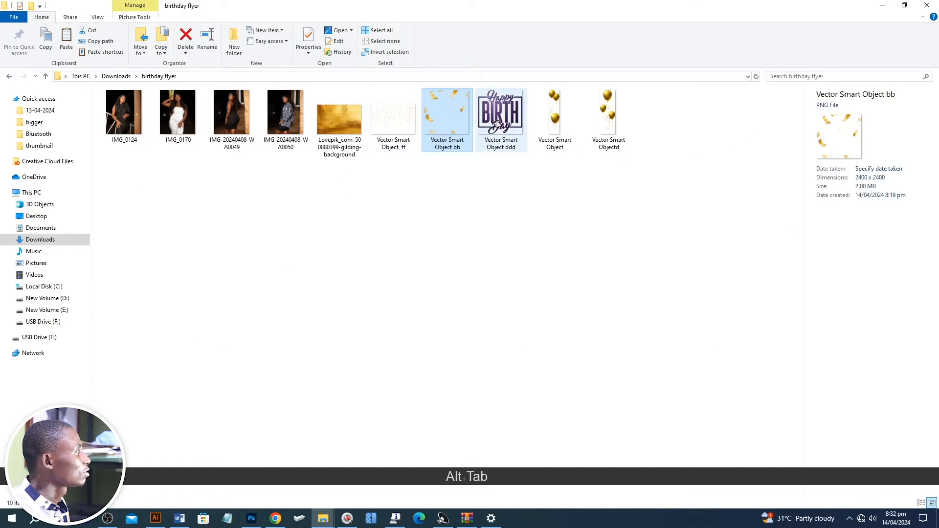
{"action": "left_click_drag", "start_coordinate": [499, 120], "coordinate": [379, 443]}
{"action": "key", "text": "alt+Tab"}
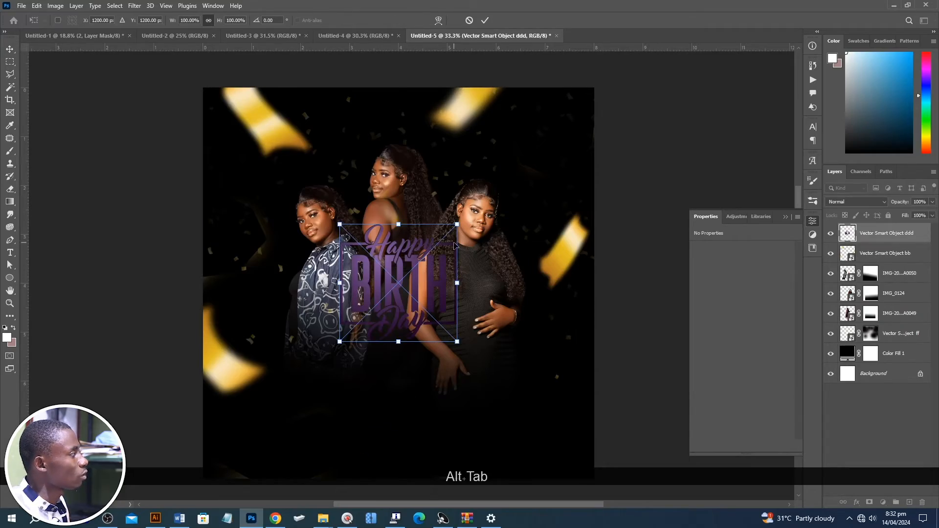
{"action": "left_click_drag", "start_coordinate": [455, 246], "coordinate": [454, 331]}
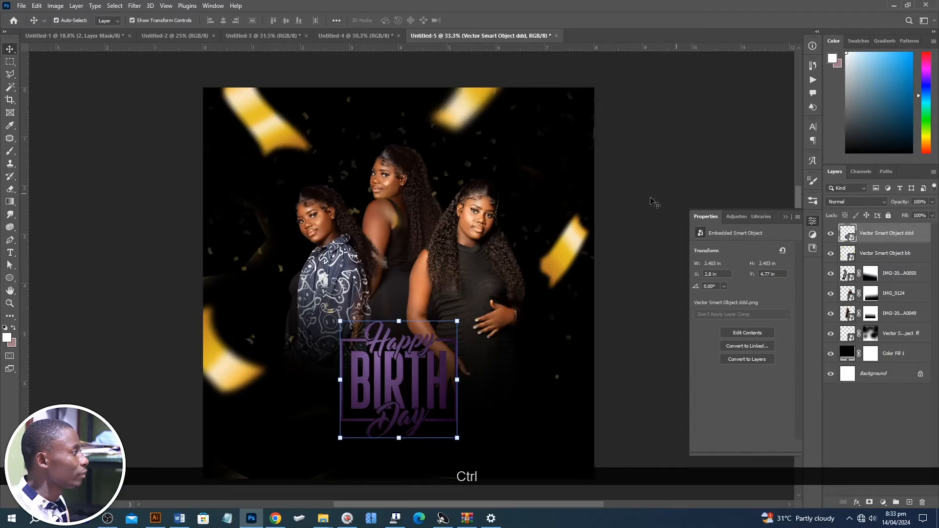
Try placing the Lovepik gilding-background image over the Happy Birthday artwork, and undo the placement.
{"action": "key", "text": "alt+Tab"}
{"action": "left_click_drag", "start_coordinate": [336, 105], "coordinate": [422, 407]}
{"action": "key", "text": "alt+Tab"}
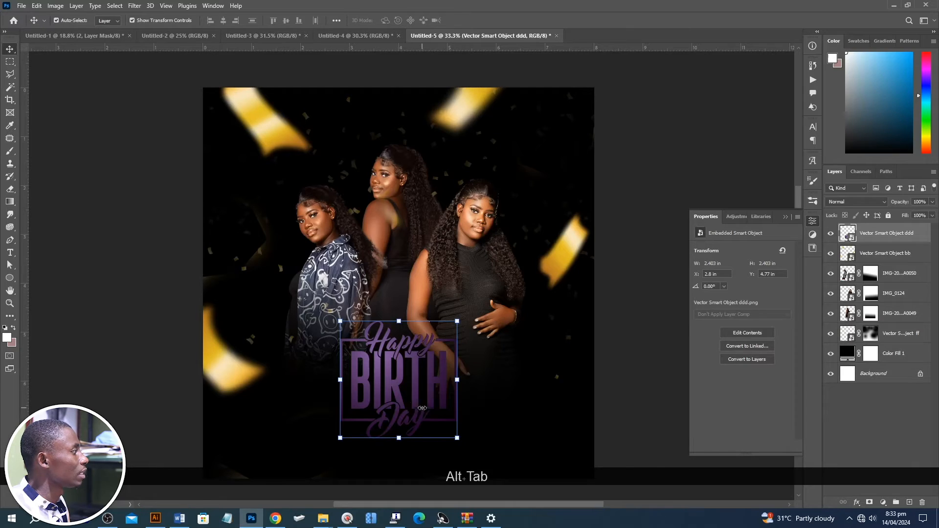
{"action": "left_click_drag", "start_coordinate": [434, 320], "coordinate": [431, 382]}
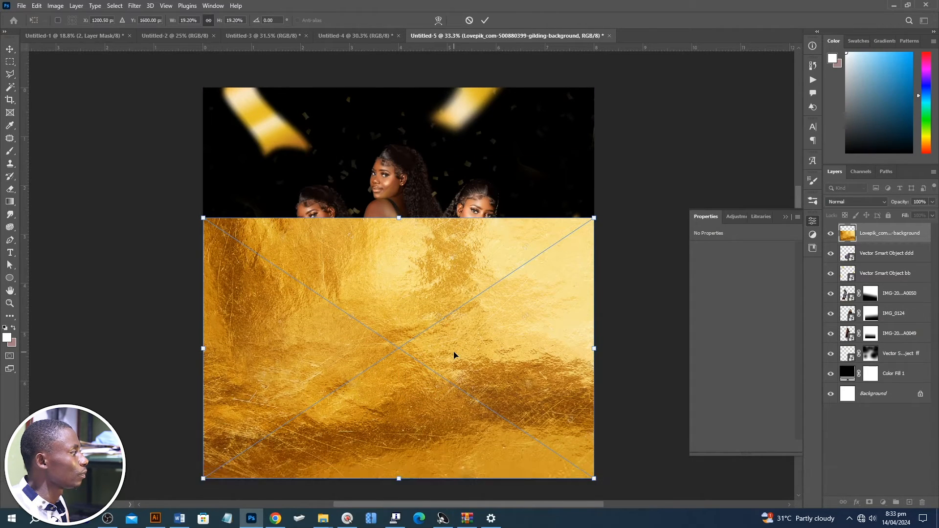
{"action": "key", "text": "Return"}
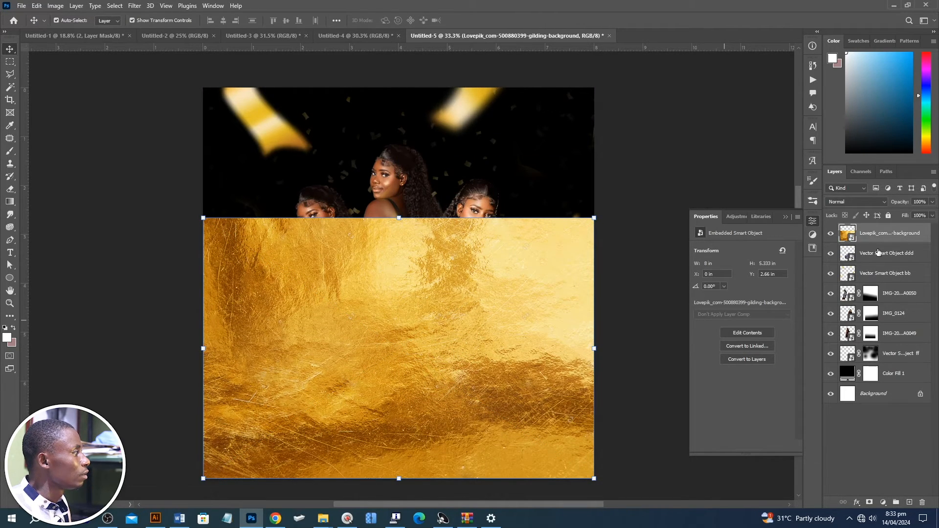
{"action": "key", "text": "ctrl+z"}
Start an 18 pt Stretch Pro text layer beside the lower edge of the Happy Birthday artwork and clear its placeholder text.
{"action": "scroll", "coordinate": [432, 379], "scroll_direction": "down", "scroll_amount": 1}
{"action": "scroll", "coordinate": [433, 380], "scroll_direction": "up", "scroll_amount": 2}
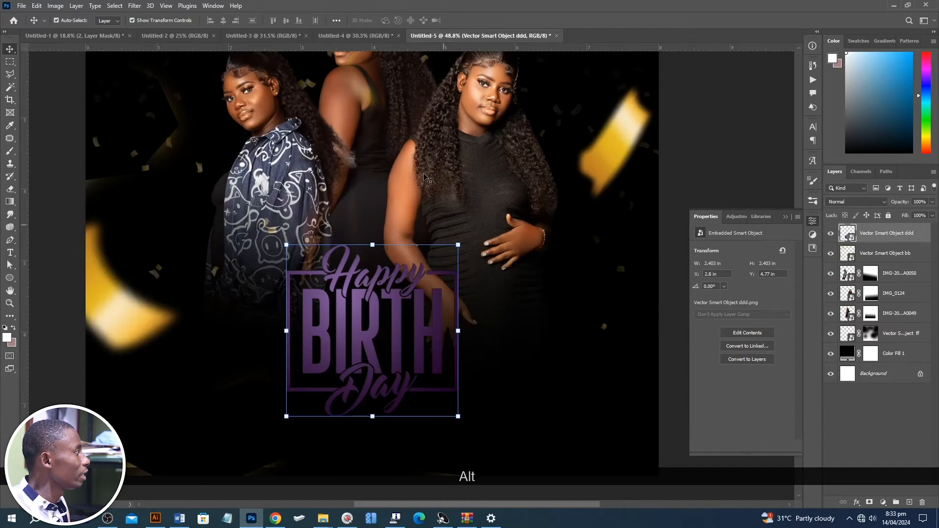
{"action": "key", "text": "alt+Tab"}
{"action": "key", "text": "alt+Tab"}
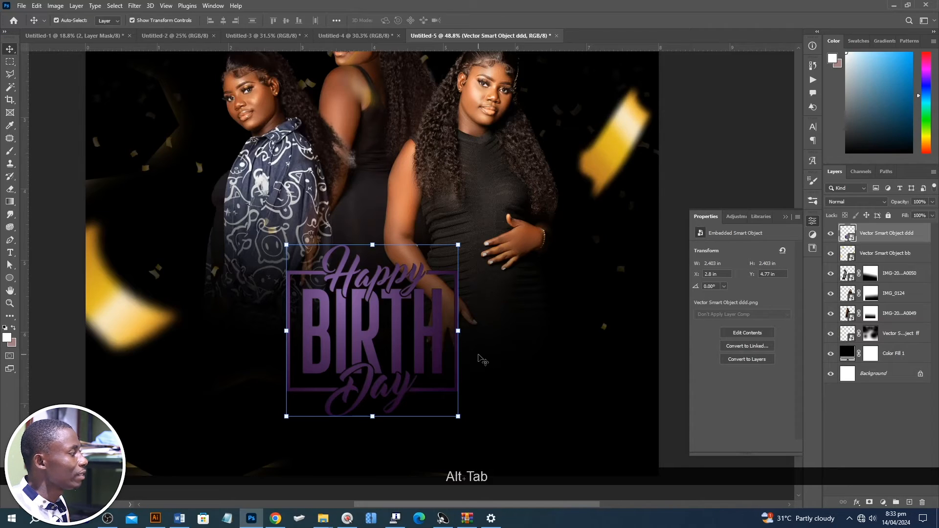
{"action": "key", "text": "t"}
{"action": "left_click", "coordinate": [497, 387]}
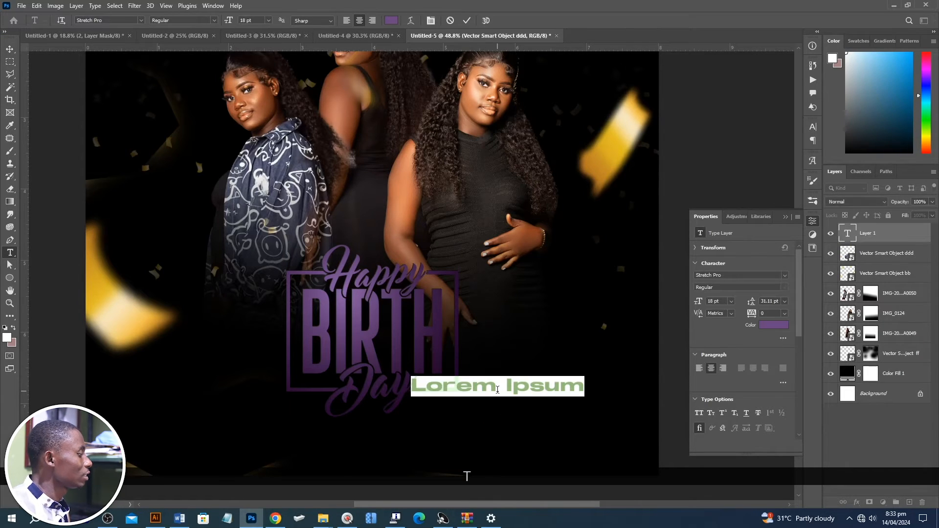
{"action": "left_click", "coordinate": [497, 389]}
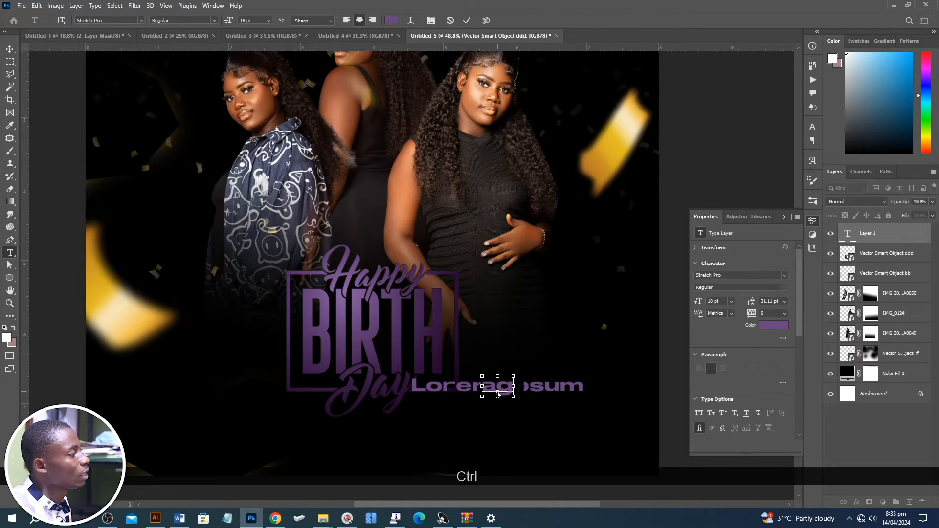
{"action": "key", "text": "ctrl+a"}
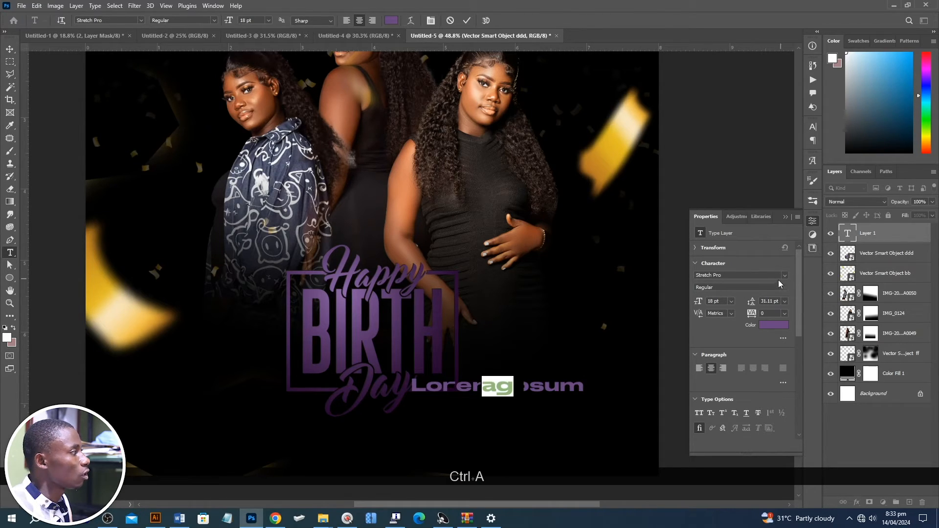
{"action": "key", "text": "BackSpace"}
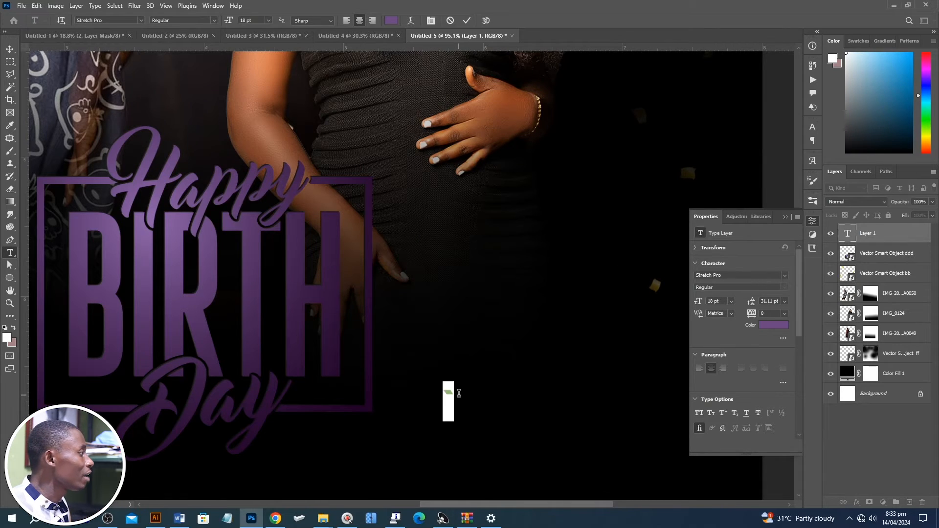
Enter the celebrant's first name in capitals, repeating the letter E so that it stretches into one wide glyph.
{"action": "type", "text": "AG"}
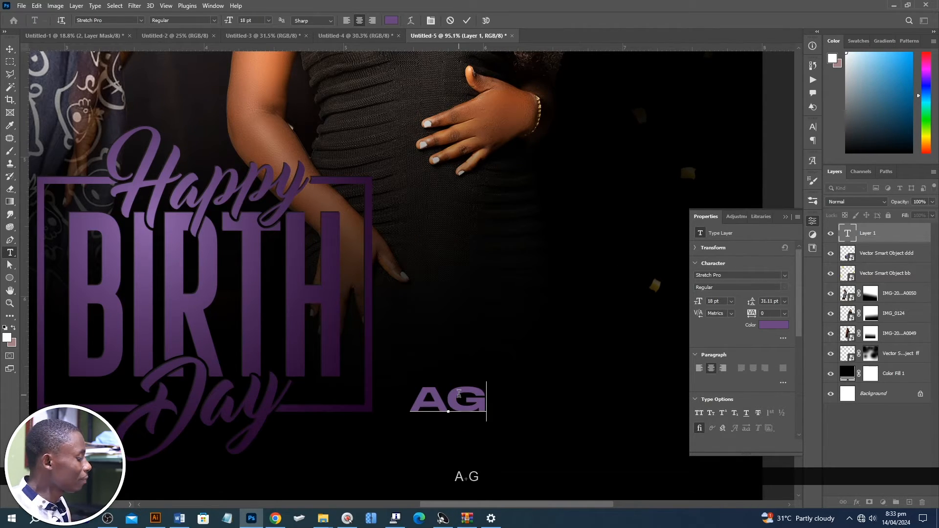
{"action": "type", "text": "N"}
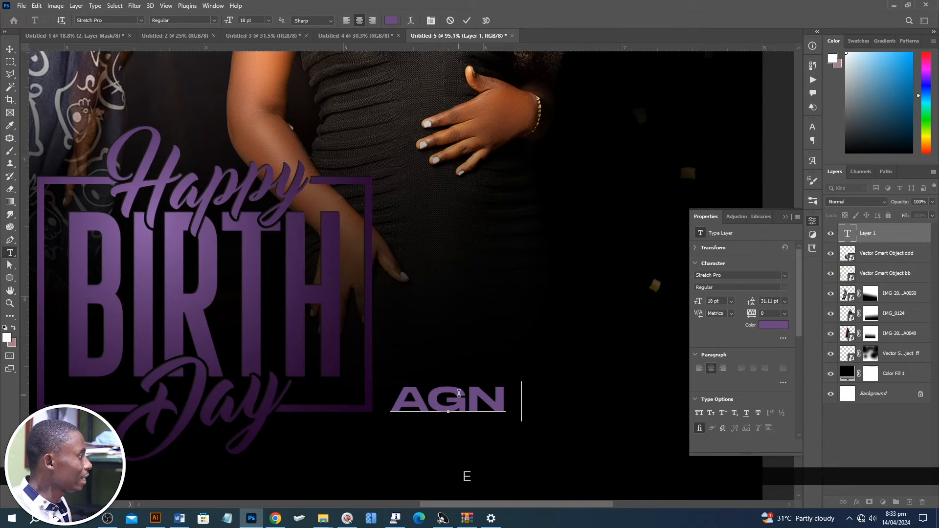
{"action": "type", "text": "EE"}
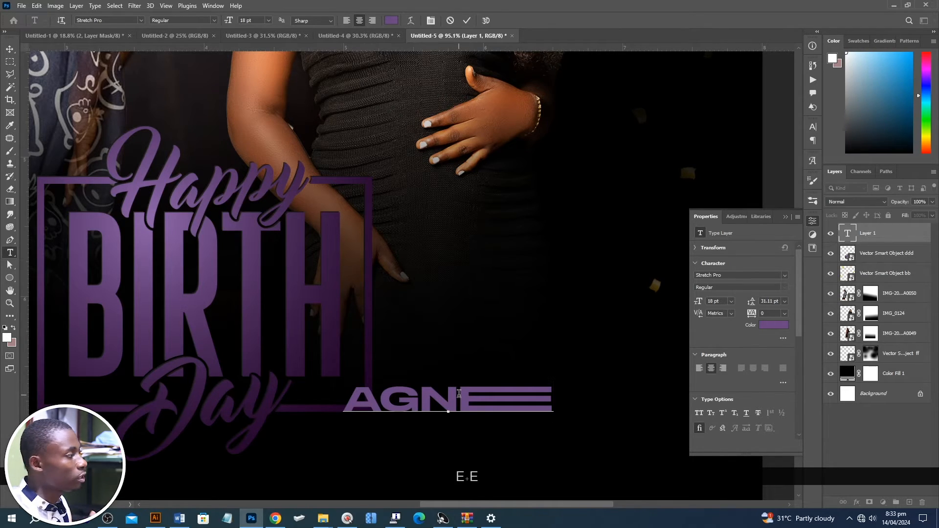
{"action": "type", "text": "E"}
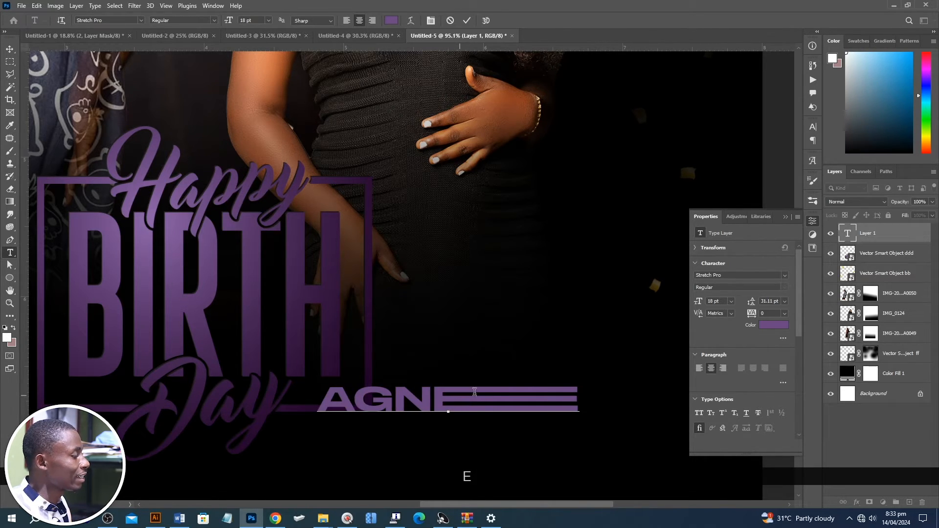
{"action": "type", "text": "E"}
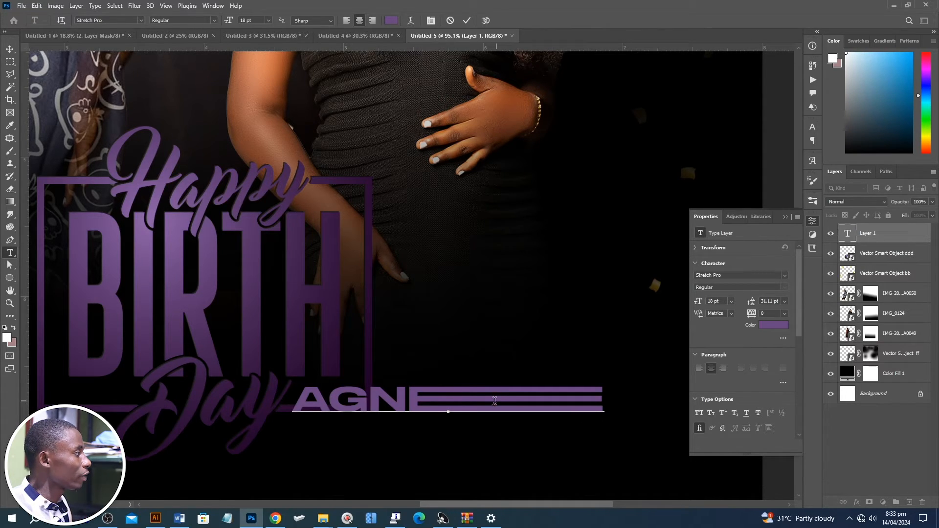
{"action": "key", "text": "BackSpace"}
{"action": "key", "text": "BackSpace"}
{"action": "type", "text": "S"}
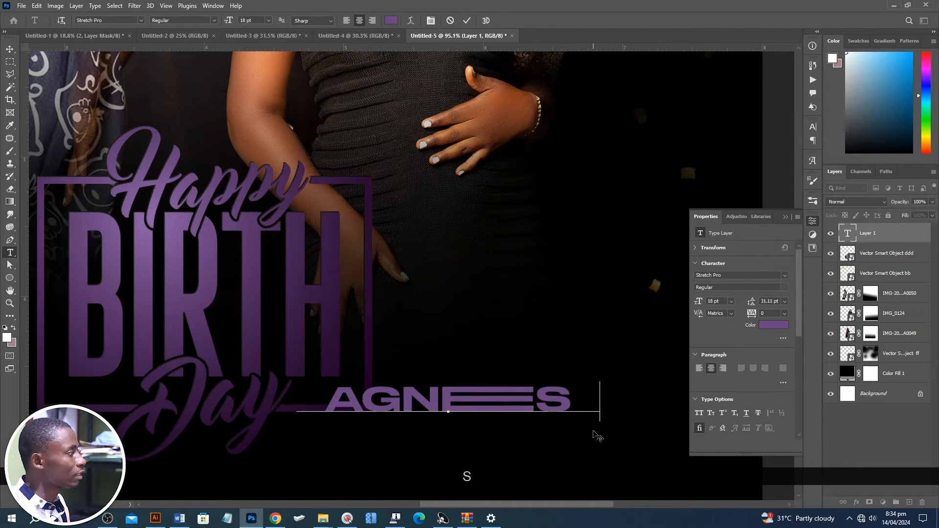
{"action": "type", "text": "S"}
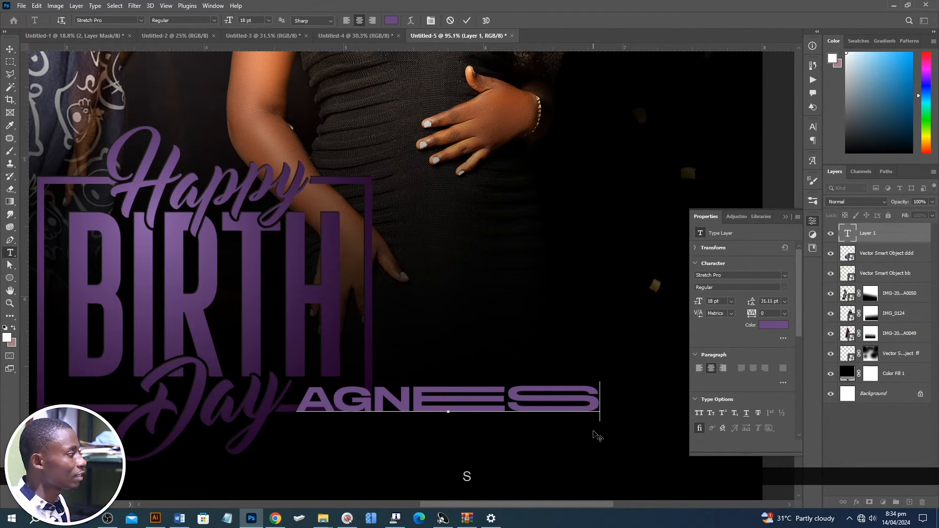
{"action": "key", "text": "BackSpace"}
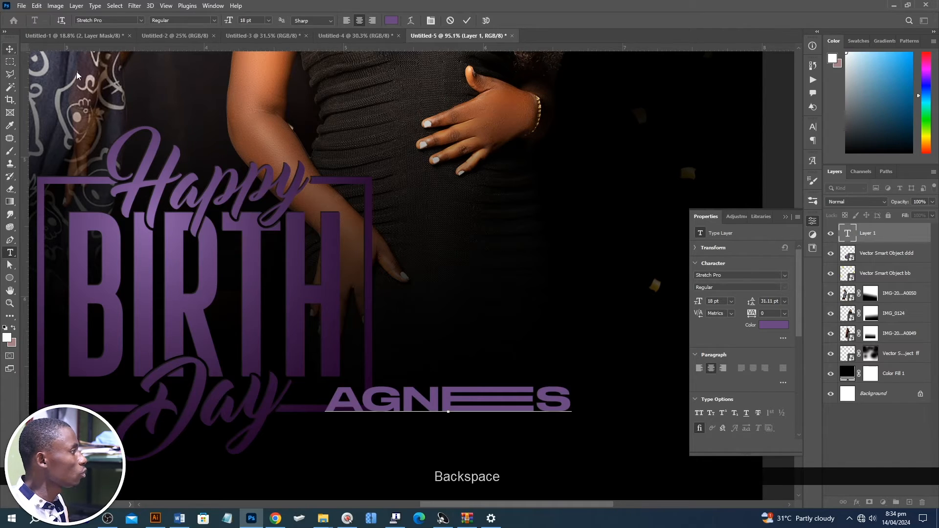
{"action": "type", "text": "`"}
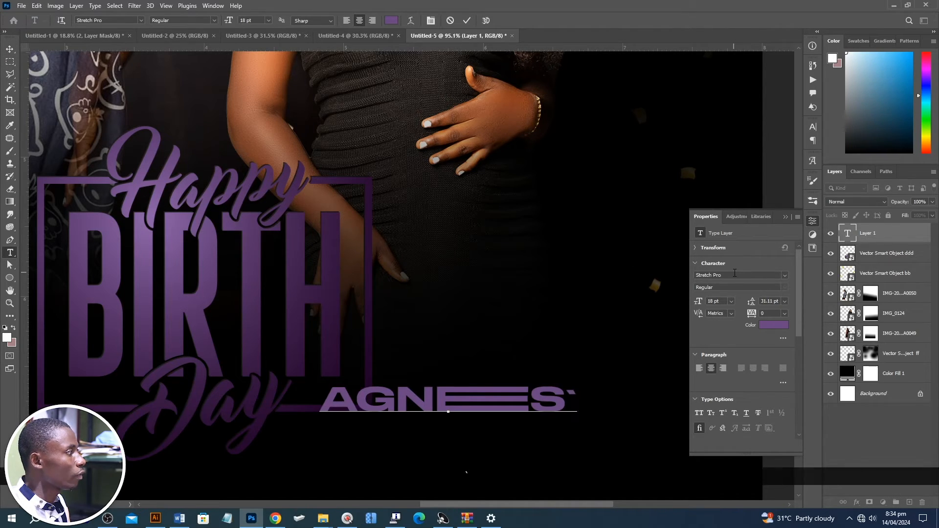
{"action": "type", "text": "`"}
{"action": "key", "text": "BackSpace"}
{"action": "key", "text": "BackSpace"}
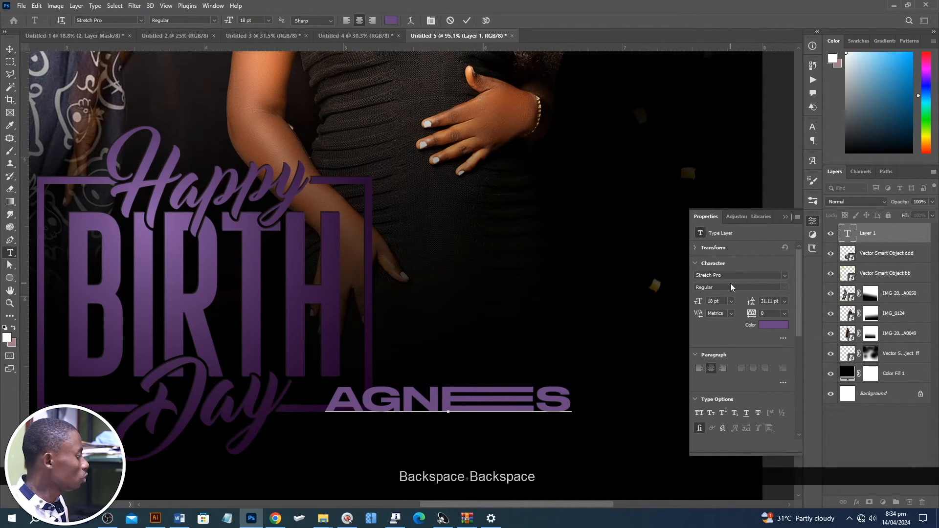
{"action": "key", "text": "1"}
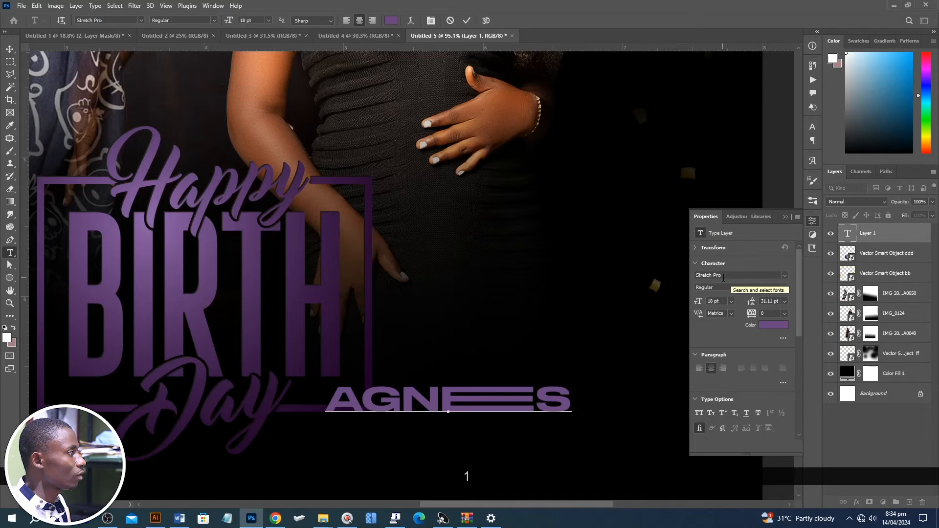
{"action": "key", "text": "2"}
{"action": "key", "text": "2"}
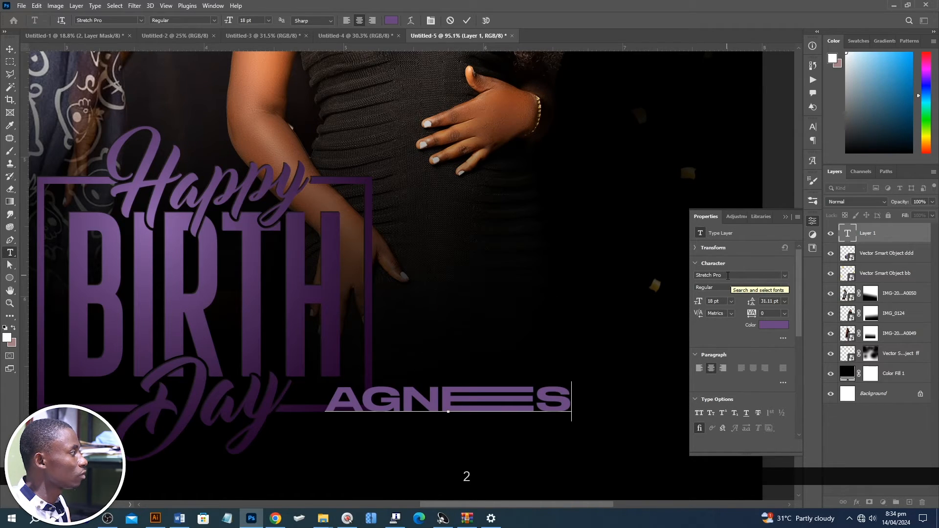
Commit the name text, rotate it to -90° and stand it vertically just outside the Happy Birthday frame's right edge.
{"action": "left_click", "coordinate": [9, 49]}
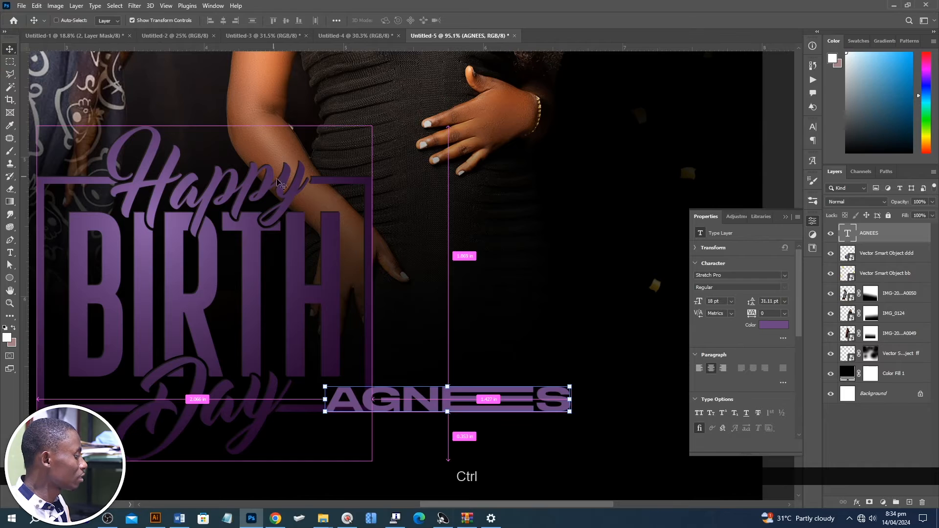
{"action": "key", "text": "ctrl+t"}
{"action": "left_click_drag", "start_coordinate": [543, 379], "coordinate": [410, 205]}
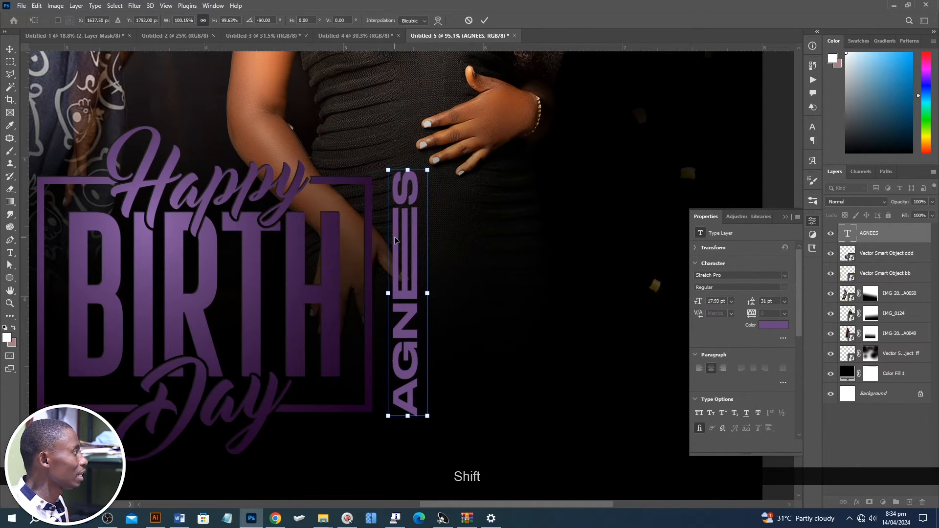
{"action": "double_click", "coordinate": [410, 206]}
{"action": "scroll", "coordinate": [410, 206], "scroll_direction": "down", "scroll_amount": 2}
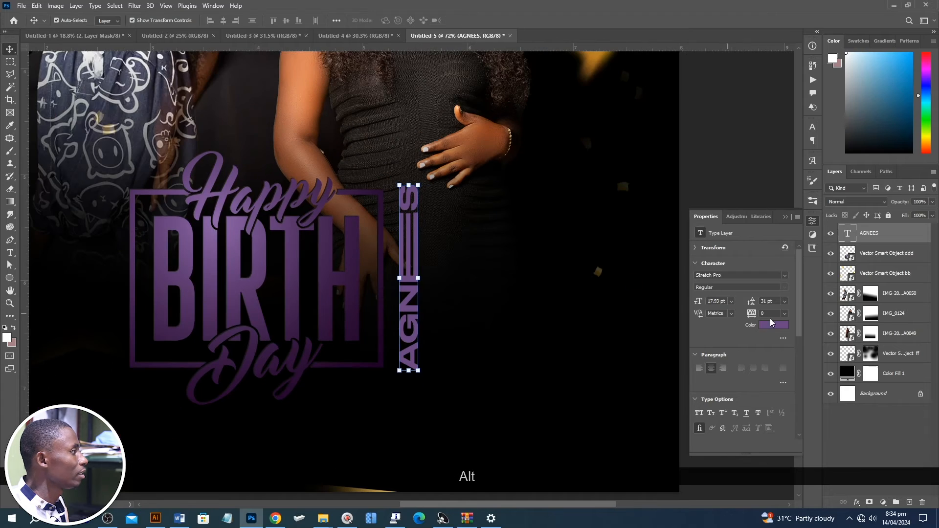
Group the name layer with the Happy Birthday artwork and move the group slightly over the women's lower bodies.
{"action": "left_click", "coordinate": [888, 257], "text": "shift"}
{"action": "key", "text": "ctrl+g"}
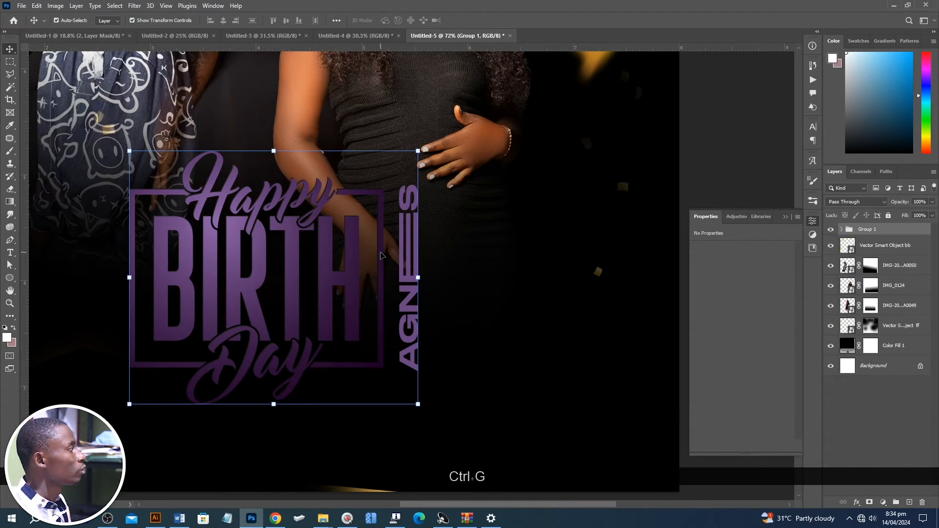
{"action": "scroll", "coordinate": [461, 288], "scroll_direction": "down", "scroll_amount": 4}
{"action": "left_click_drag", "start_coordinate": [377, 287], "coordinate": [374, 286]}
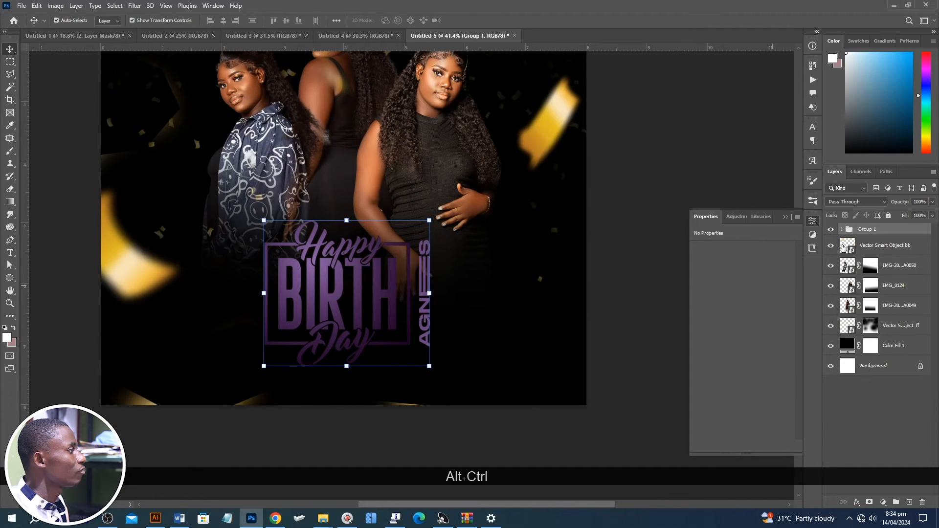
Place the Lovepik gilding-background image above the lettering group, covering the lower part of the flyer.
{"action": "key", "text": "alt+Tab"}
{"action": "key", "text": "alt+Tab"}
{"action": "left_click_drag", "start_coordinate": [339, 122], "coordinate": [361, 318]}
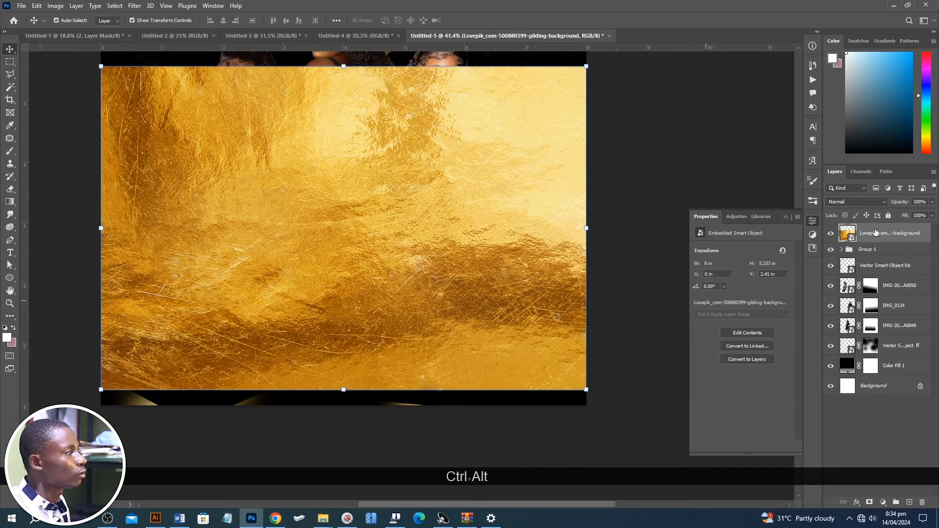
Clip the gold background to the lettering group, shift it to about X -0.19 in, Y 3.22 in, and deselect it.
{"action": "right_click", "coordinate": [875, 234]}
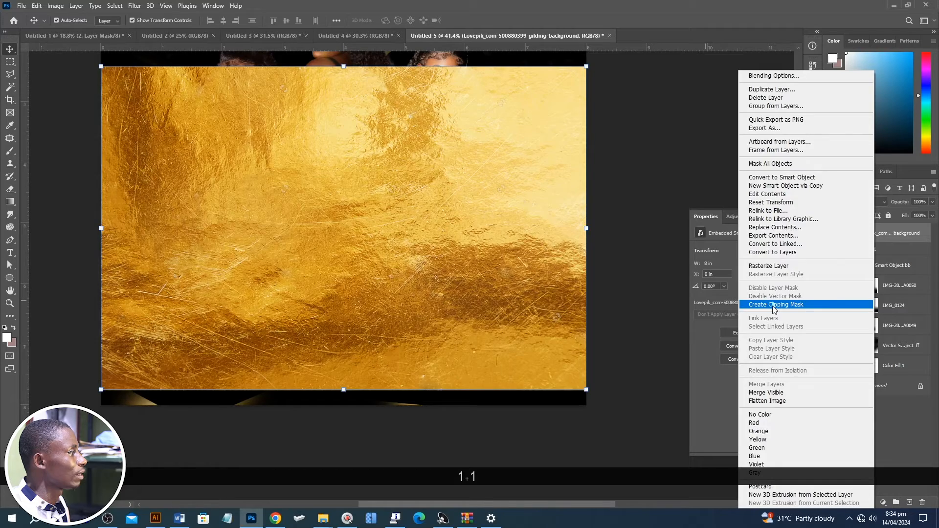
{"action": "left_click", "coordinate": [776, 304]}
{"action": "left_click_drag", "start_coordinate": [390, 283], "coordinate": [378, 331]}
{"action": "scroll", "coordinate": [429, 300], "scroll_direction": "down", "scroll_amount": 5}
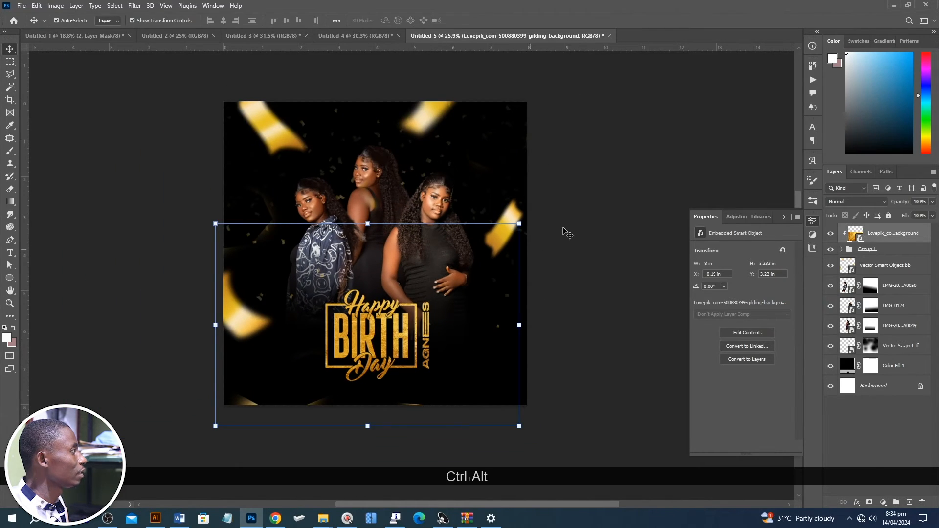
{"action": "left_click", "coordinate": [580, 211]}
{"action": "scroll", "coordinate": [449, 200], "scroll_direction": "up", "scroll_amount": 2}
{"action": "scroll", "coordinate": [364, 55], "scroll_direction": "down", "scroll_amount": 2}
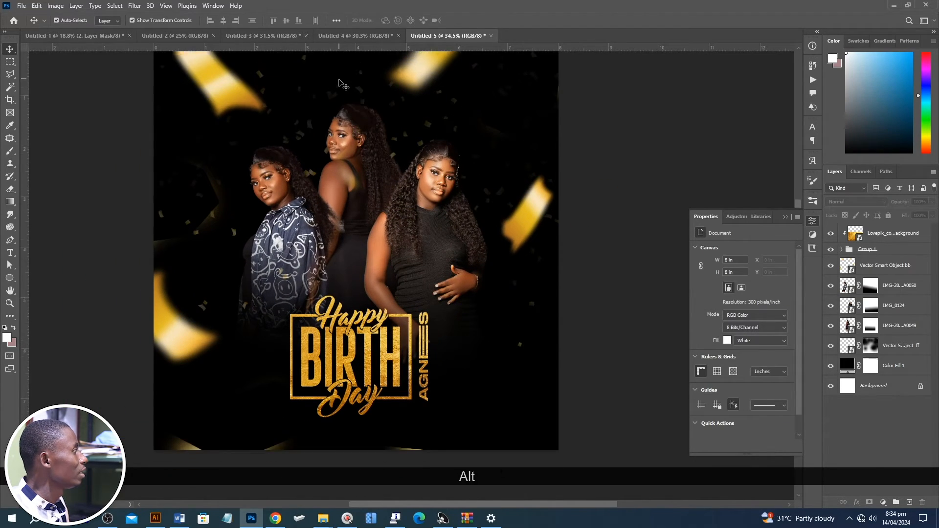
Place the three-balloon image Vector Smart Objectd unrotated in the flyer's lower-right corner, at about X 6.11 in, Y 4.59 in.
{"action": "scroll", "coordinate": [391, 53], "scroll_direction": "up", "scroll_amount": 3}
{"action": "key", "text": "alt+Tab"}
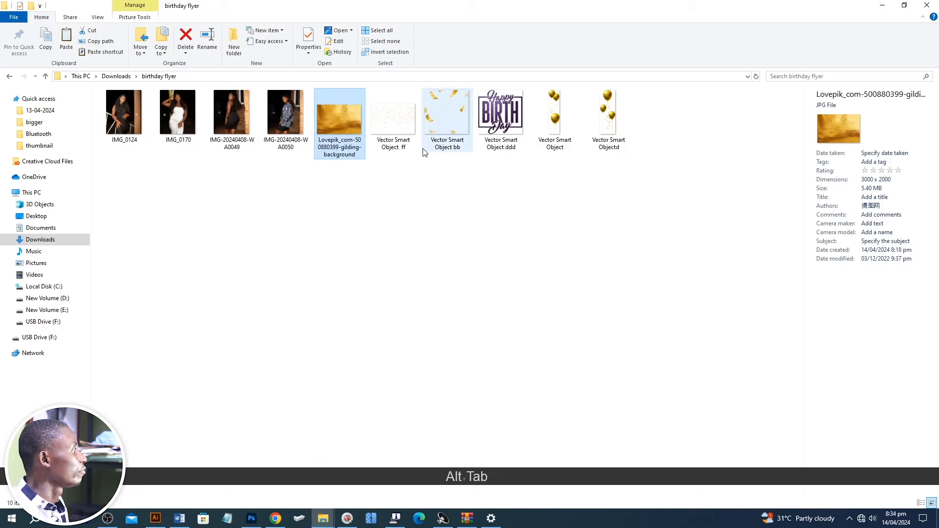
{"action": "left_click", "coordinate": [554, 118]}
{"action": "left_click_drag", "start_coordinate": [608, 119], "coordinate": [435, 317]}
{"action": "key", "text": "alt+Tab"}
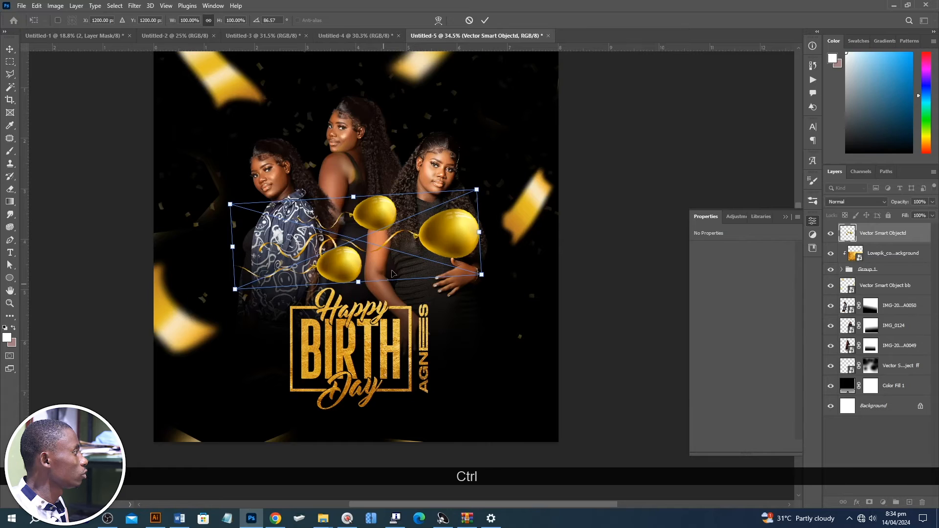
{"action": "key", "text": "ctrl+z"}
{"action": "left_click_drag", "start_coordinate": [470, 229], "coordinate": [527, 355]}
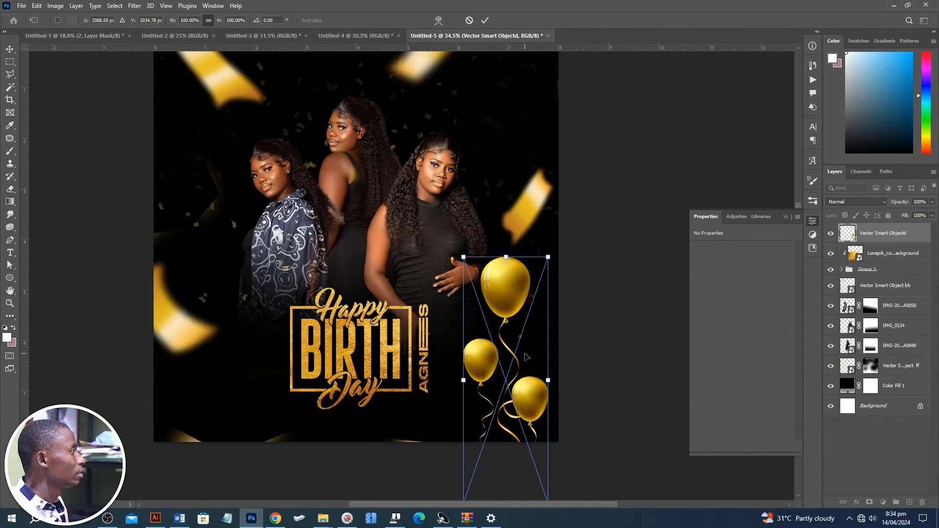
{"action": "double_click", "coordinate": [518, 275]}
{"action": "left_click_drag", "start_coordinate": [517, 275], "coordinate": [514, 283]}
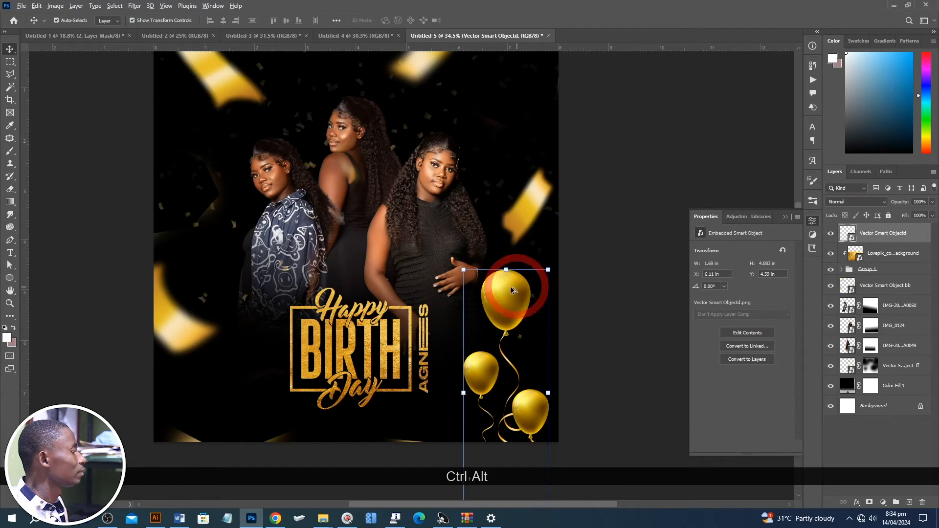
Place the Vector Smart Object balloons at the flyer's lower right and move the Vector Smart Objectd balloons to the lower left, about X 0.44 in.
{"action": "key", "text": "ctrl+alt+Tab"}
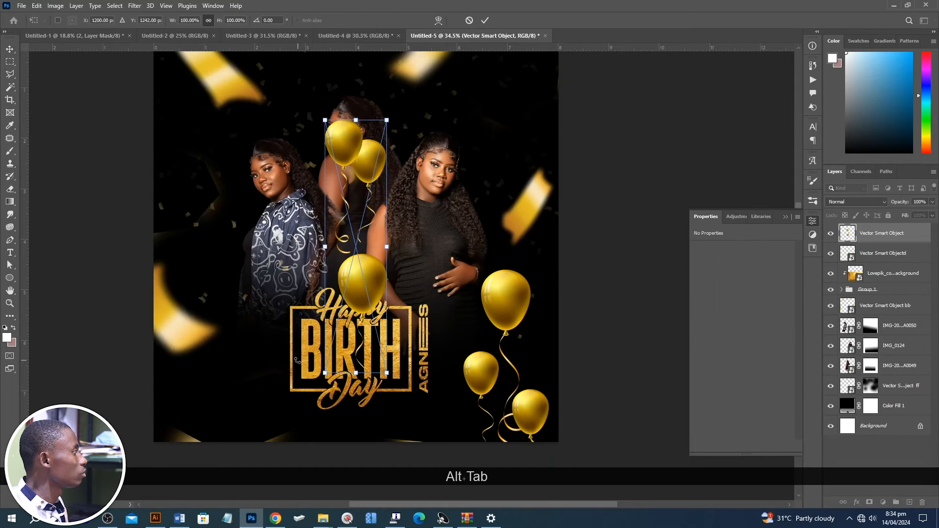
{"action": "left_click_drag", "start_coordinate": [353, 226], "coordinate": [496, 338]}
{"action": "double_click", "coordinate": [496, 336]}
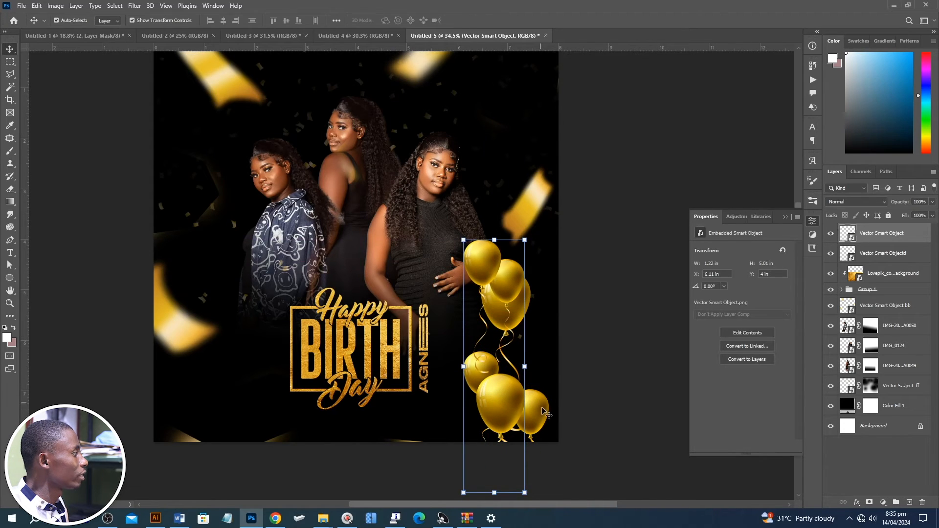
{"action": "left_click_drag", "start_coordinate": [541, 411], "coordinate": [247, 414]}
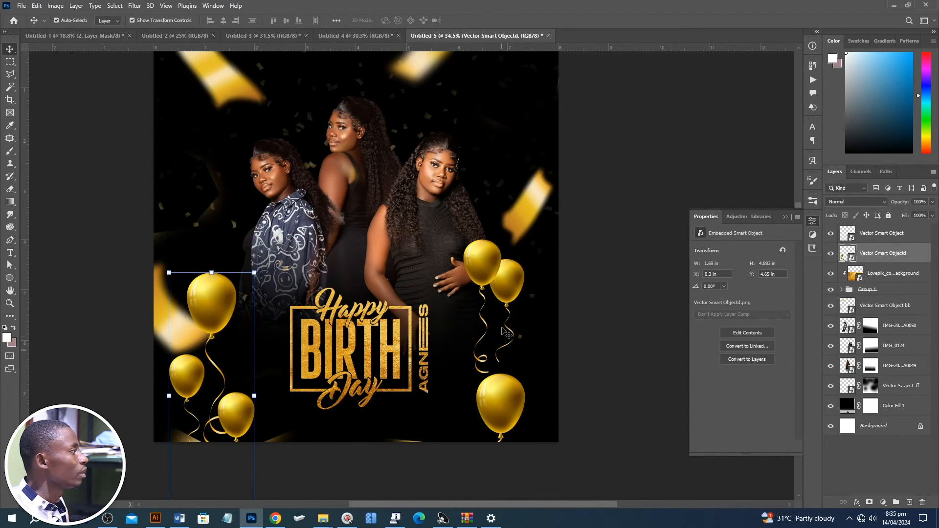
{"action": "mouse_move", "coordinate": [485, 271]}
{"action": "left_mouse_down"}
{"action": "mouse_move", "coordinate": [486, 283]}
{"action": "mouse_move", "coordinate": [492, 268]}
{"action": "left_mouse_up"}
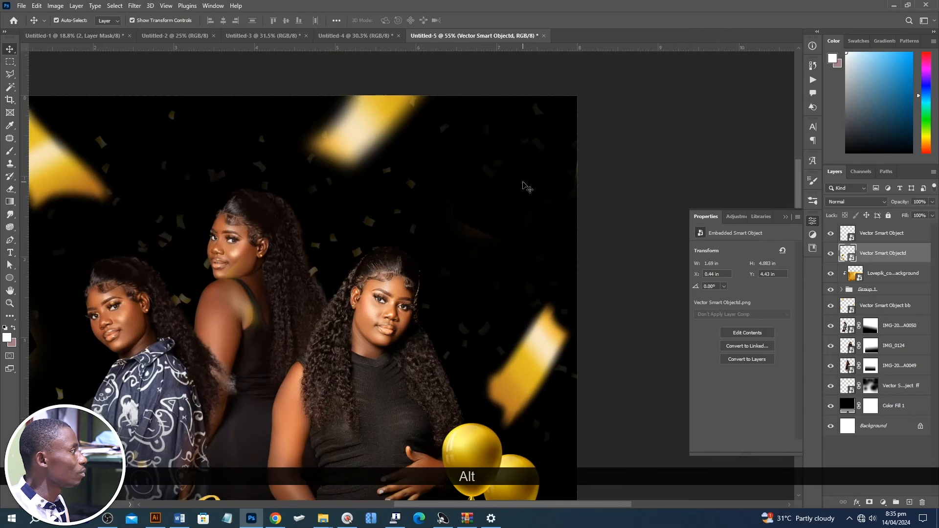
Draw a circle about 1.34 in wide in the flyer's upper-right corner, at about X 6.05 in, Y 0.6 in.
{"action": "scroll", "coordinate": [494, 225], "scroll_direction": "up", "scroll_amount": 1}
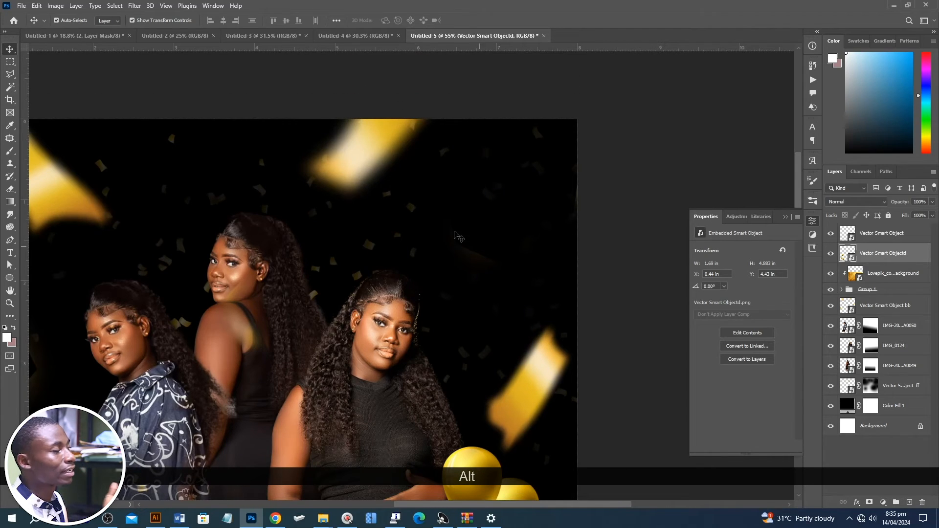
{"action": "scroll", "coordinate": [440, 242], "scroll_direction": "up", "scroll_amount": 2}
{"action": "scroll", "coordinate": [450, 238], "scroll_direction": "up", "scroll_amount": 3}
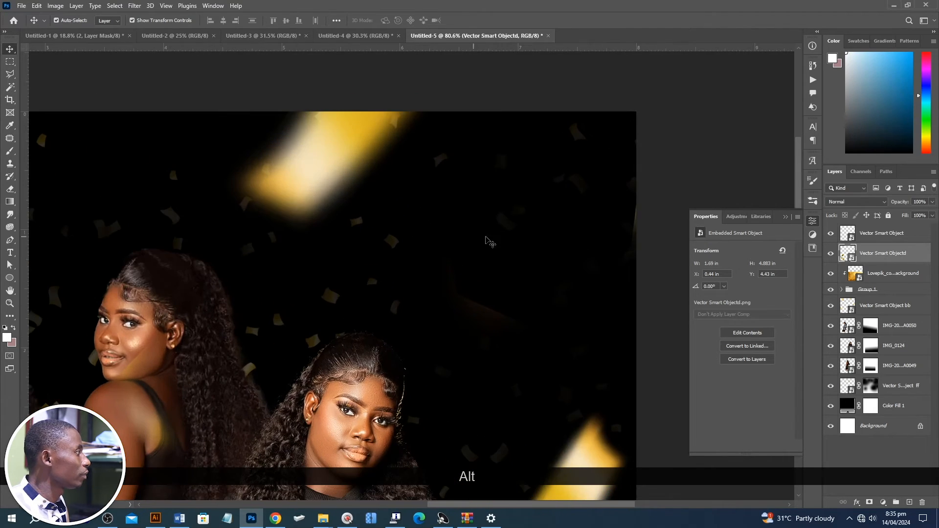
{"action": "left_click", "coordinate": [8, 280]}
{"action": "left_click", "coordinate": [38, 286]}
{"action": "mouse_move", "coordinate": [405, 182]}
{"action": "left_mouse_down"}
{"action": "mouse_move", "coordinate": [522, 321]}
{"action": "mouse_move", "coordinate": [564, 352]}
{"action": "left_mouse_up"}
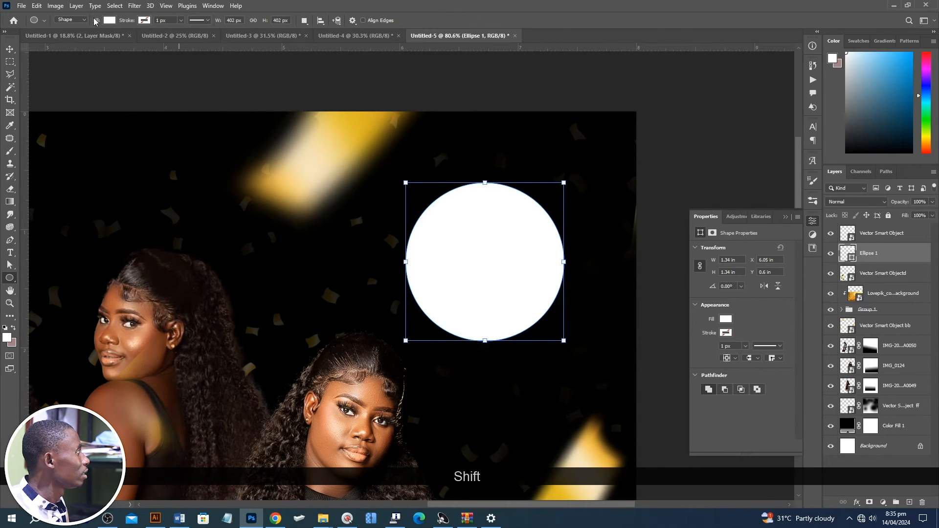
Remove the circle's fill and give it a 5 px white stroke.
{"action": "left_click", "coordinate": [107, 21]}
{"action": "left_click", "coordinate": [52, 39]}
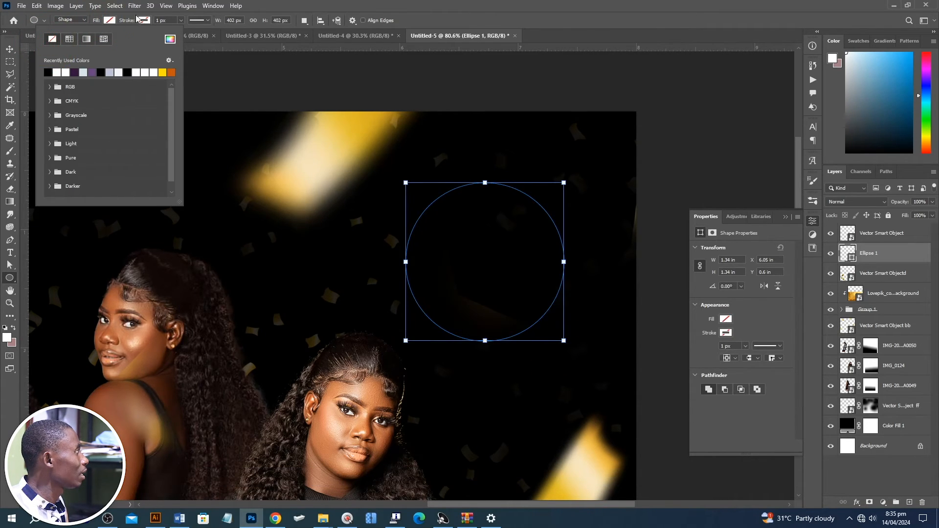
{"action": "left_click", "coordinate": [137, 29]}
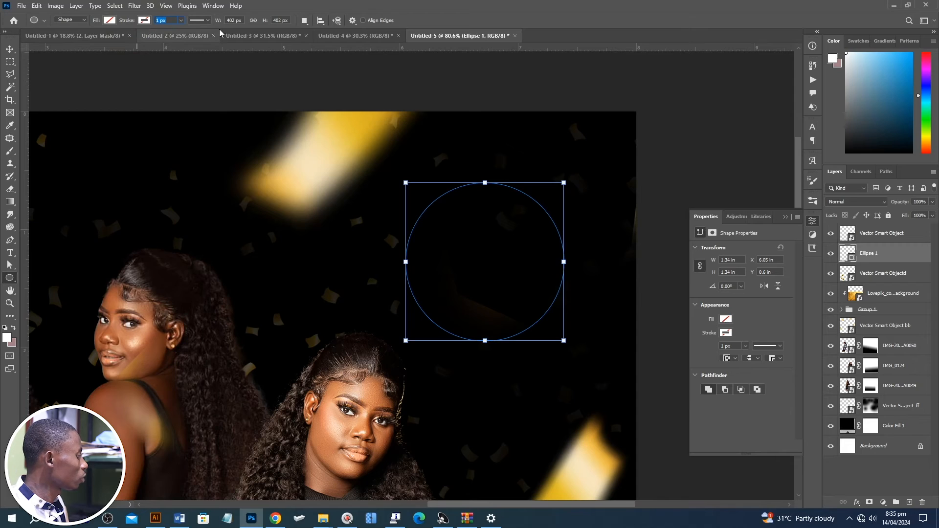
{"action": "type", "text": "5"}
{"action": "key", "text": "Return"}
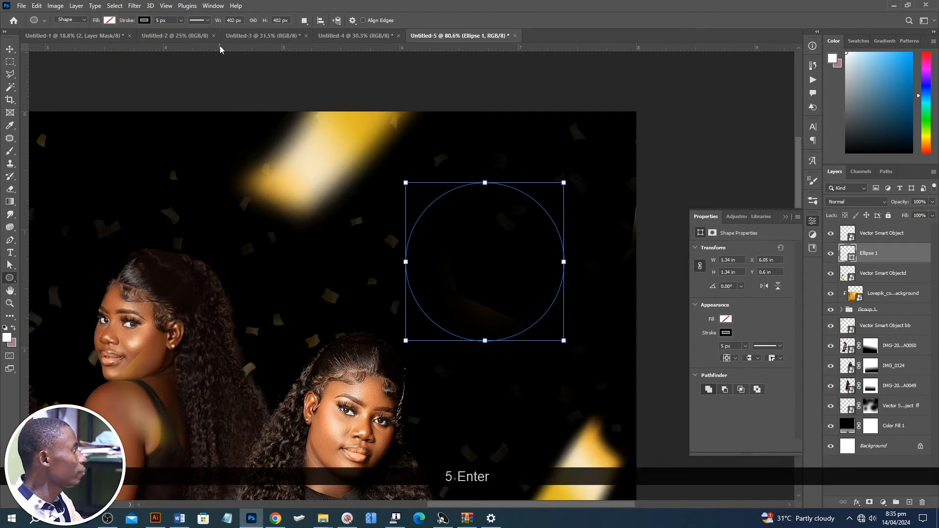
{"action": "left_click", "coordinate": [144, 20]}
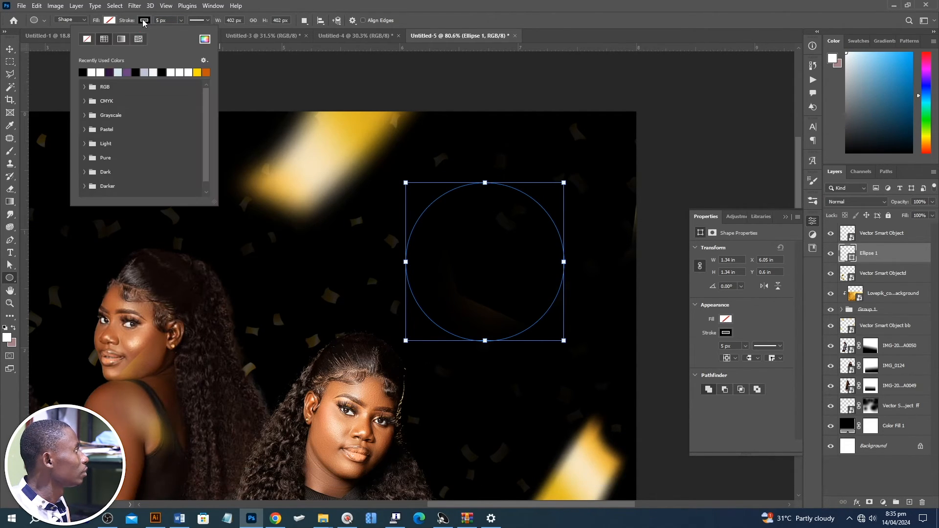
{"action": "left_click", "coordinate": [92, 72]}
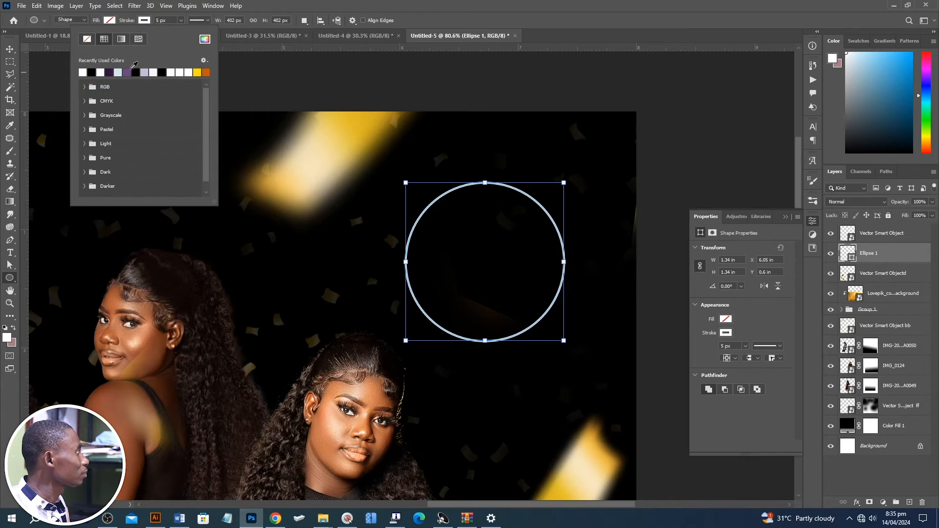
{"action": "left_click", "coordinate": [10, 49]}
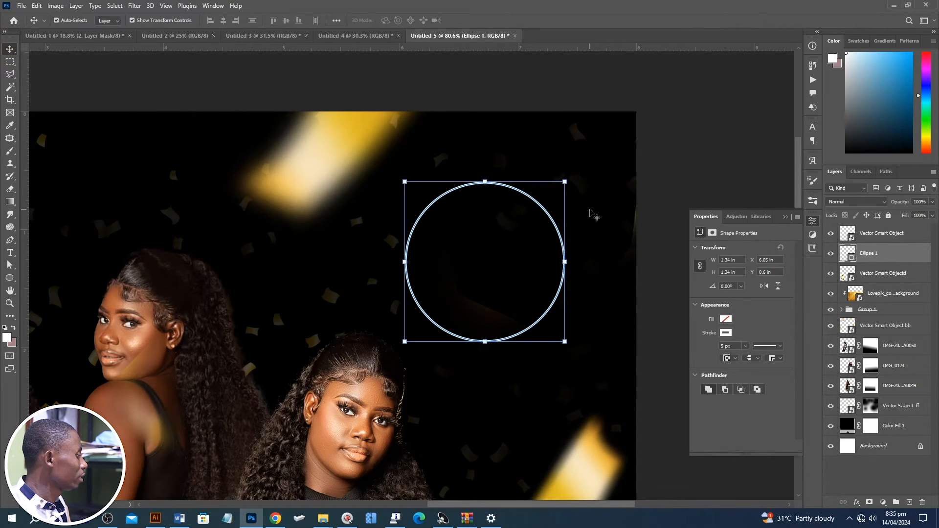
Add type along the circle's outline in Stretch Pro reading PLUSS ONE TODAAY, with doubled letters for the stretched glyphs.
{"action": "key", "text": "t"}
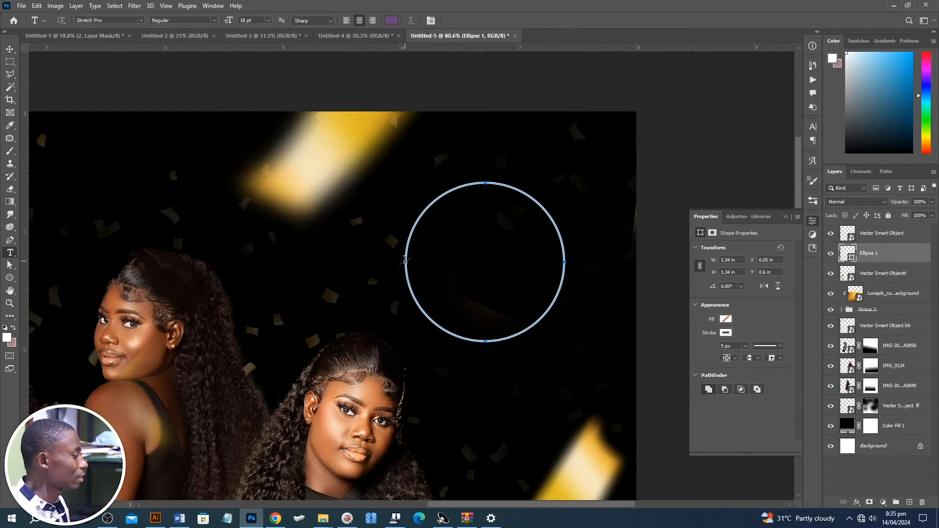
{"action": "key", "text": "ctrl"}
{"action": "key", "text": "ctrl"}
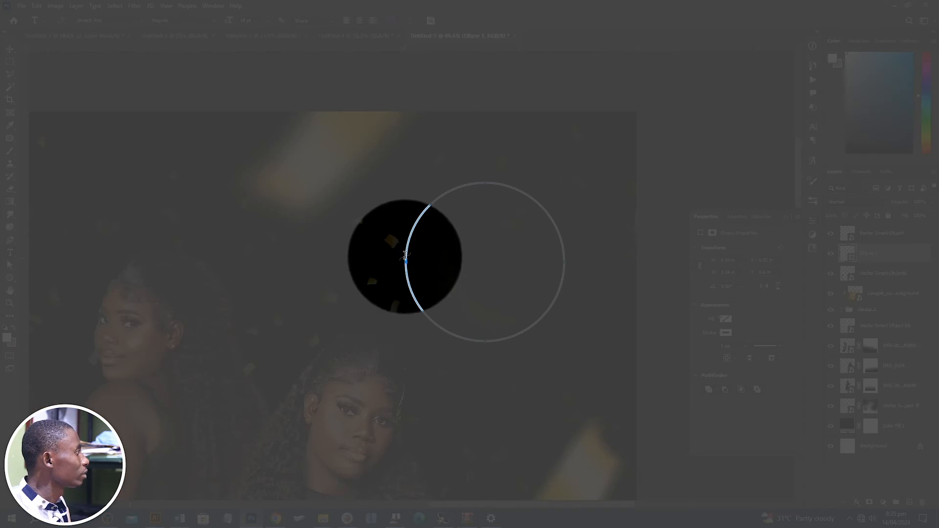
{"action": "key", "text": "1"}
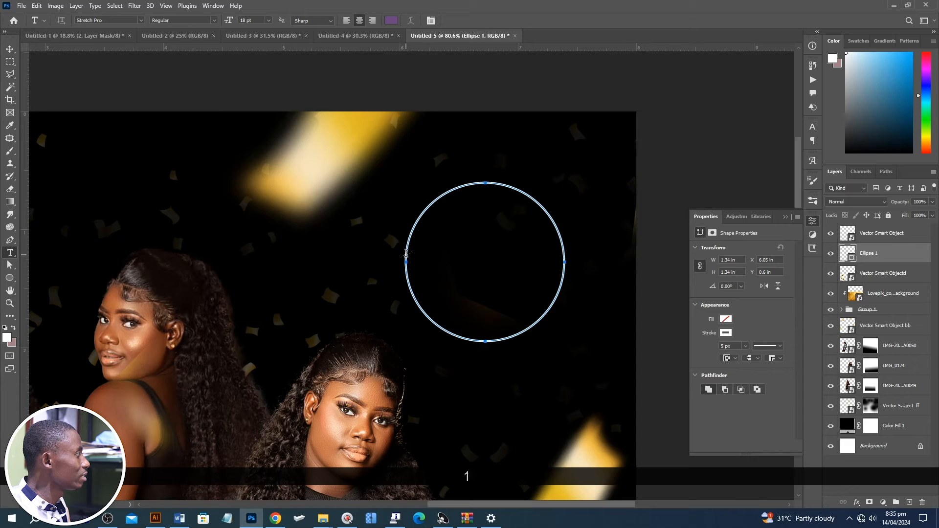
{"action": "left_click", "coordinate": [403, 259]}
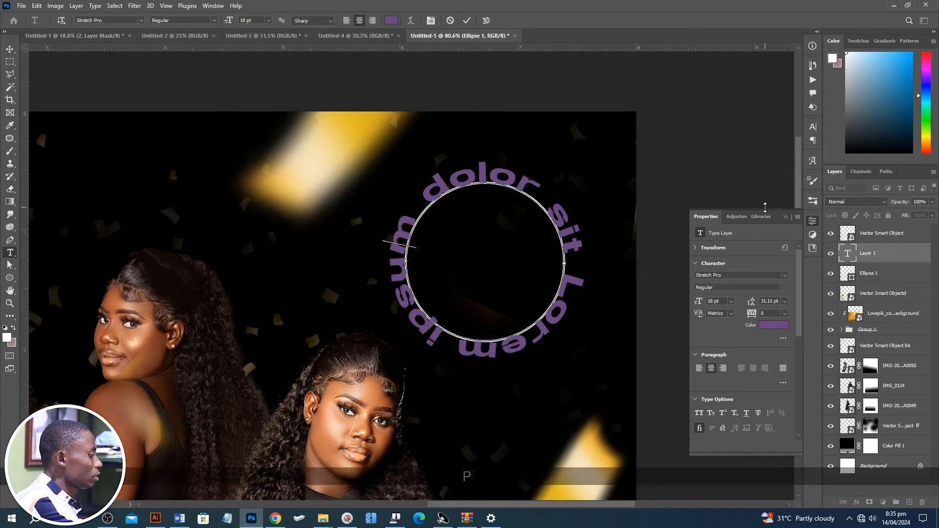
{"action": "type", "text": "PLUS"}
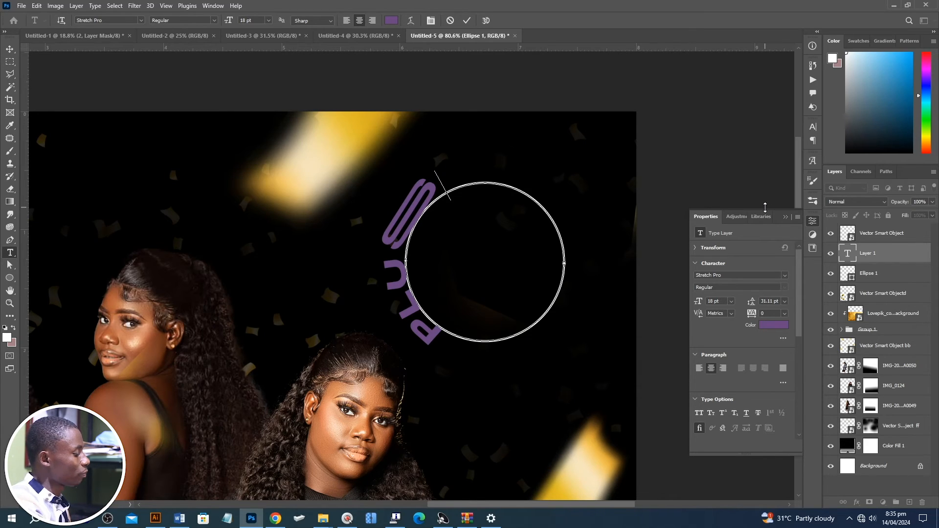
{"action": "type", "text": " ONE TODAY"}
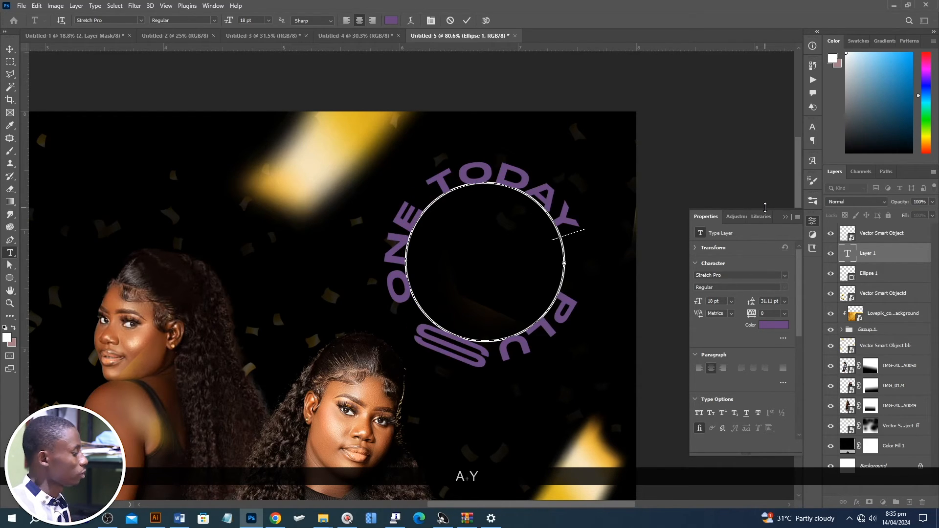
{"action": "type", "text": "Y"}
{"action": "key", "text": "BackSpace"}
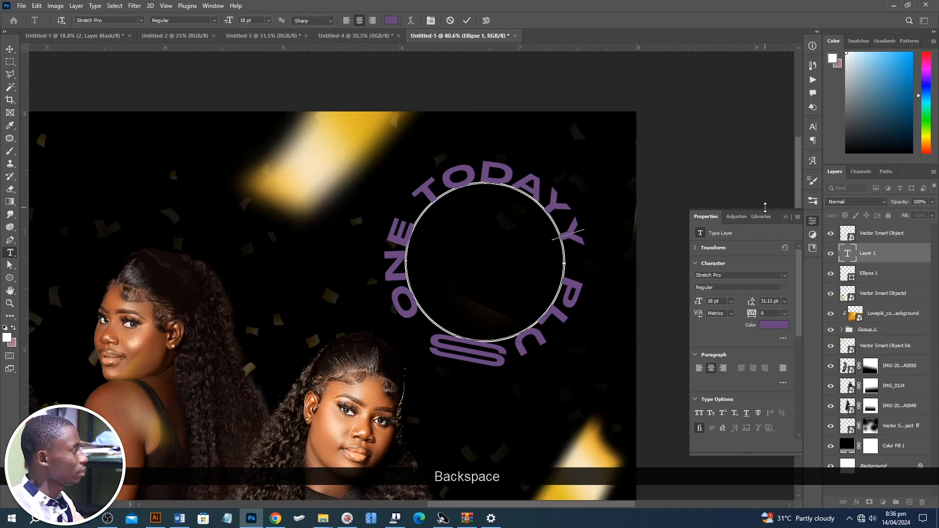
Set the size of the circular text to 17 pt and commit it.
{"action": "key", "text": "ctrl+a"}
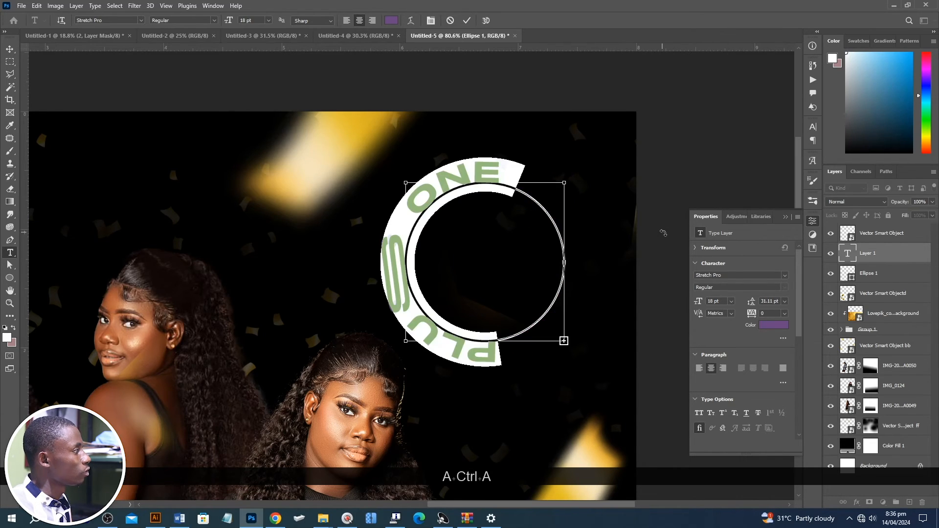
{"action": "key", "text": "Down"}
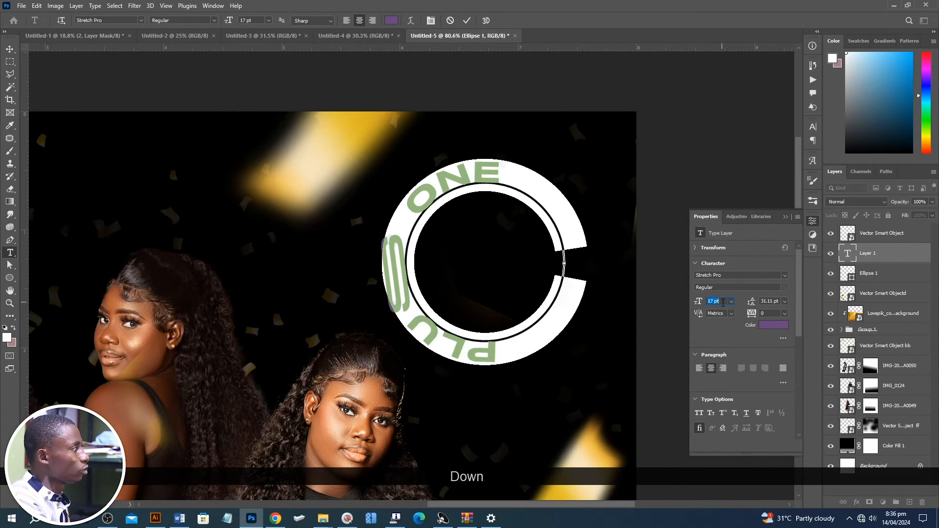
{"action": "key", "text": "Return"}
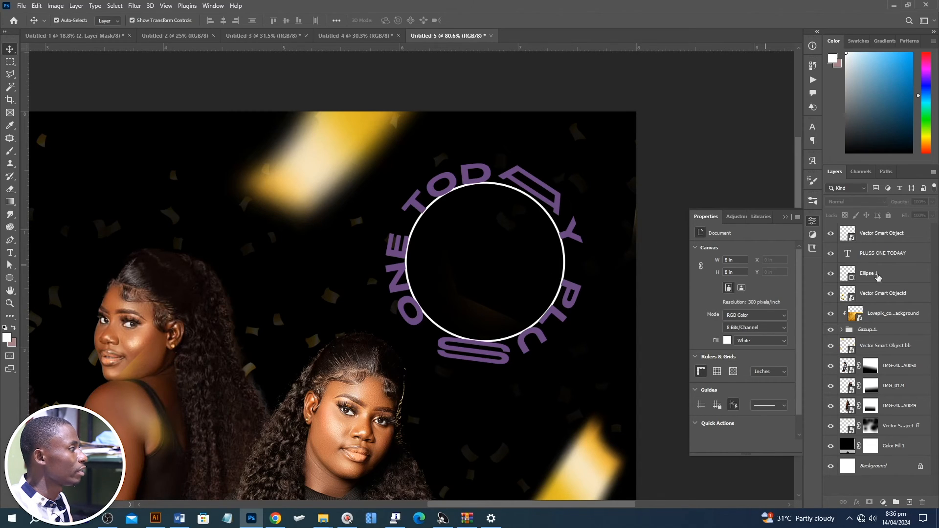
Shrink the white circle about its centre to about 1.17 in, leaving a gap inside the circular text, and deselect it.
{"action": "left_click", "coordinate": [883, 238]}
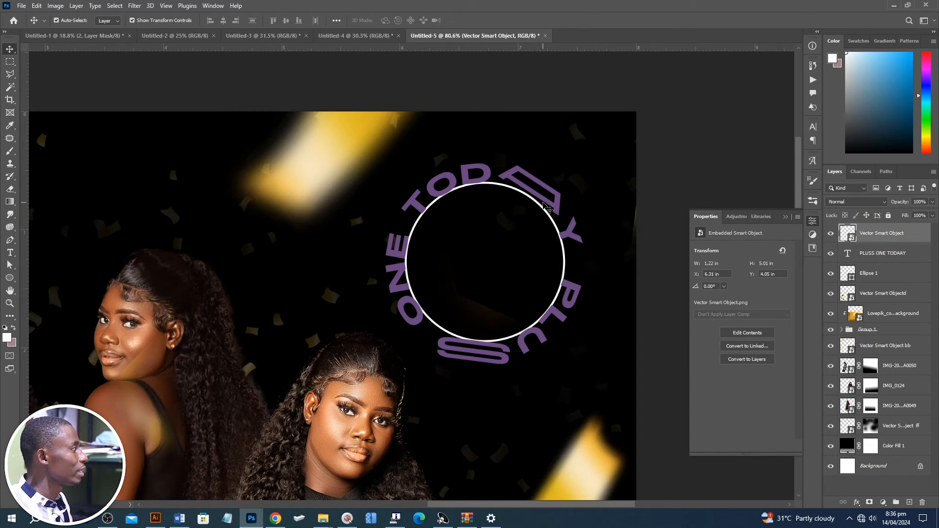
{"action": "left_click", "coordinate": [535, 193]}
{"action": "left_click", "coordinate": [542, 205]}
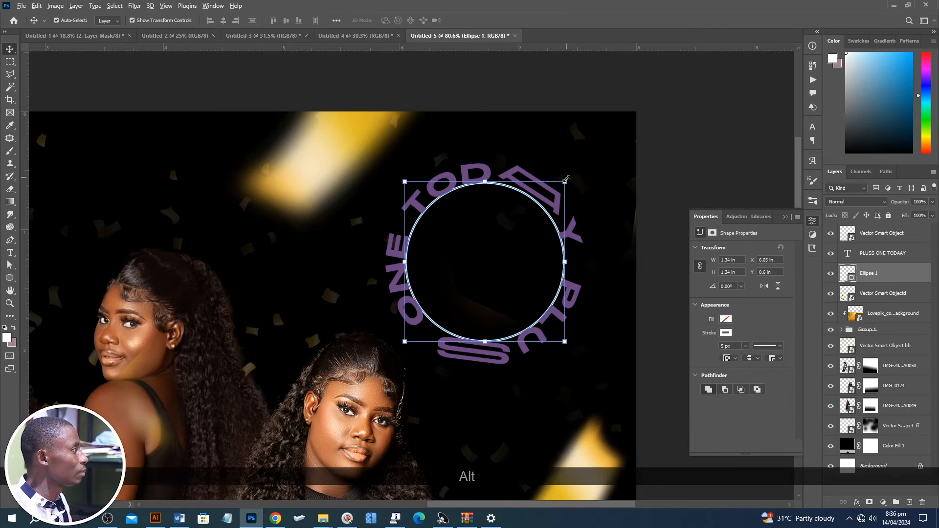
{"action": "left_click_drag", "start_coordinate": [565, 180], "coordinate": [554, 191]}
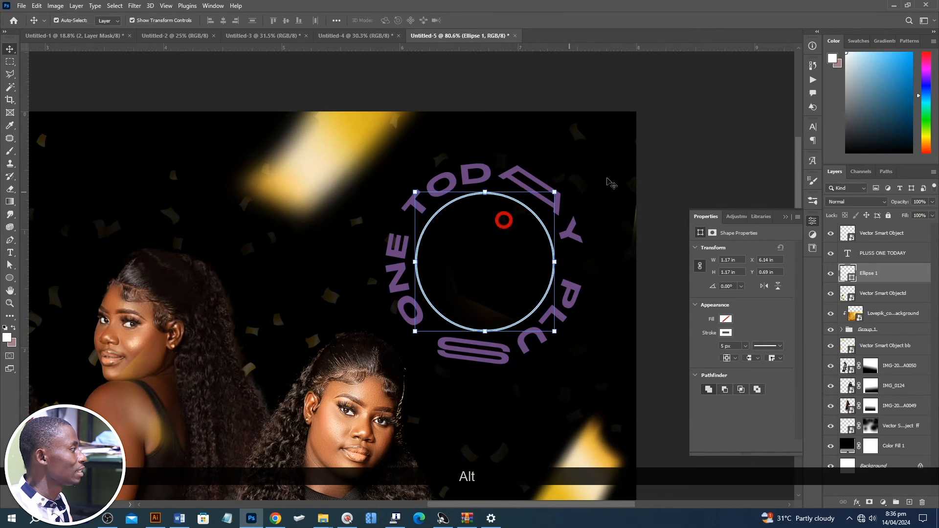
{"action": "left_click", "coordinate": [688, 144]}
Add a two-line text with the birthday's two-digit day above its abbreviated month in capitals, ending with a full stop.
{"action": "key", "text": "t"}
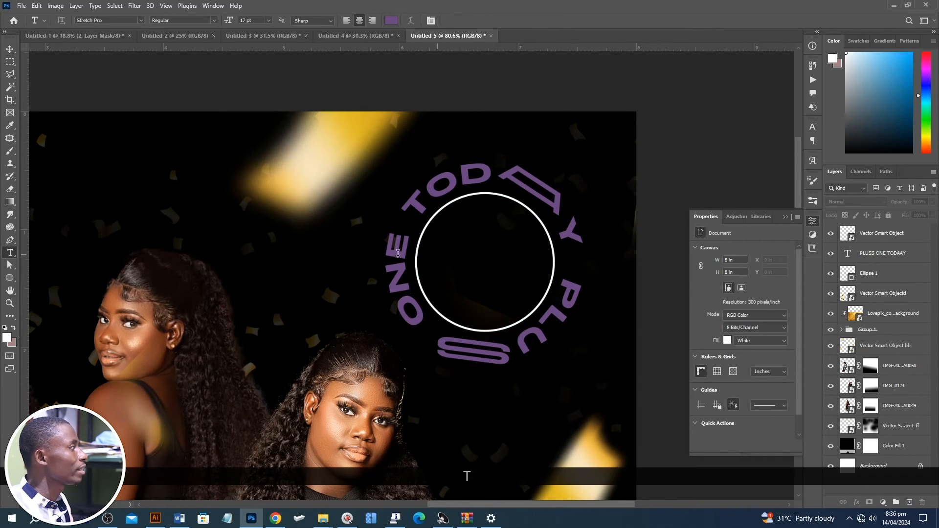
{"action": "left_click", "coordinate": [259, 210]}
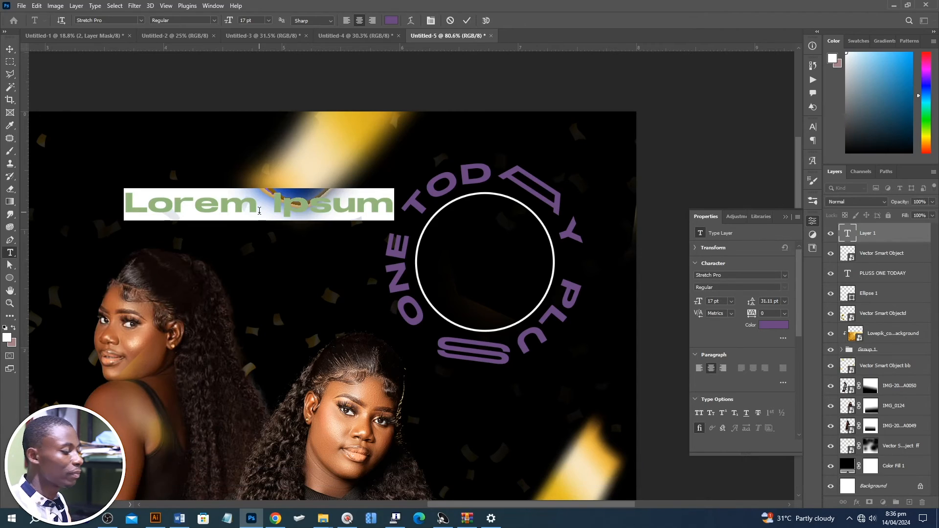
{"action": "type", "text": "09"}
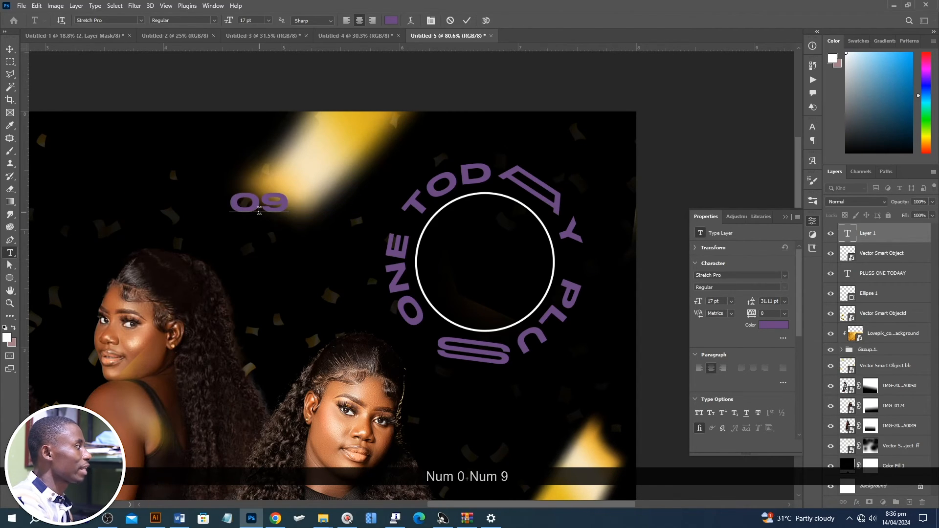
{"action": "key", "text": "Return"}
{"action": "type", "text": "APR."}
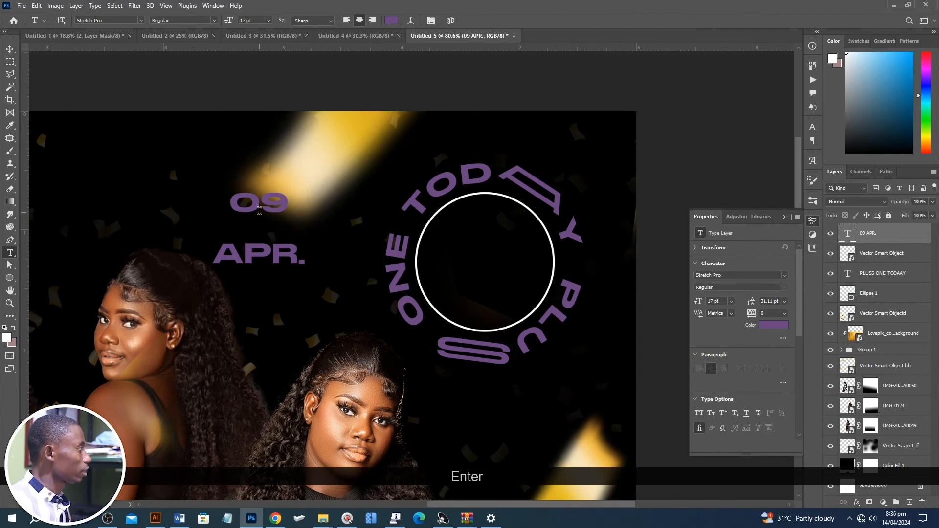
Tighten the date text's leading to 17.11 pt and move the text to the centre of the white circle.
{"action": "key", "text": "ctrl+a"}
{"action": "key", "text": "alt+Up"}
{"action": "key", "text": "alt+Up"}
{"action": "key", "text": "alt+Up"}
{"action": "key", "text": "alt+Up"}
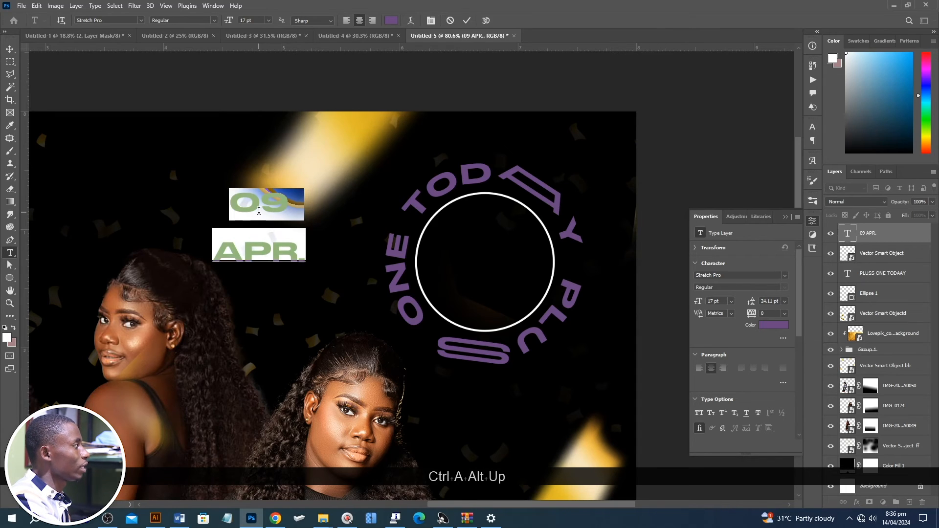
{"action": "key", "text": "Return"}
{"action": "key", "text": "v"}
{"action": "left_click_drag", "start_coordinate": [249, 225], "coordinate": [474, 271]}
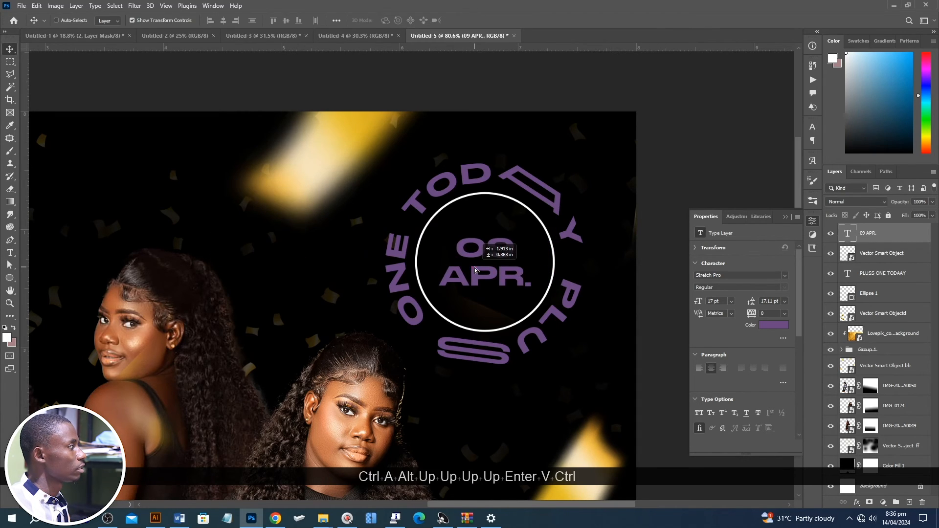
Group the date text, the circular text and the Ellipse 1 layers, leaving the Vector Smart Object balloons out.
{"action": "scroll", "coordinate": [489, 235], "scroll_direction": "down", "scroll_amount": 5}
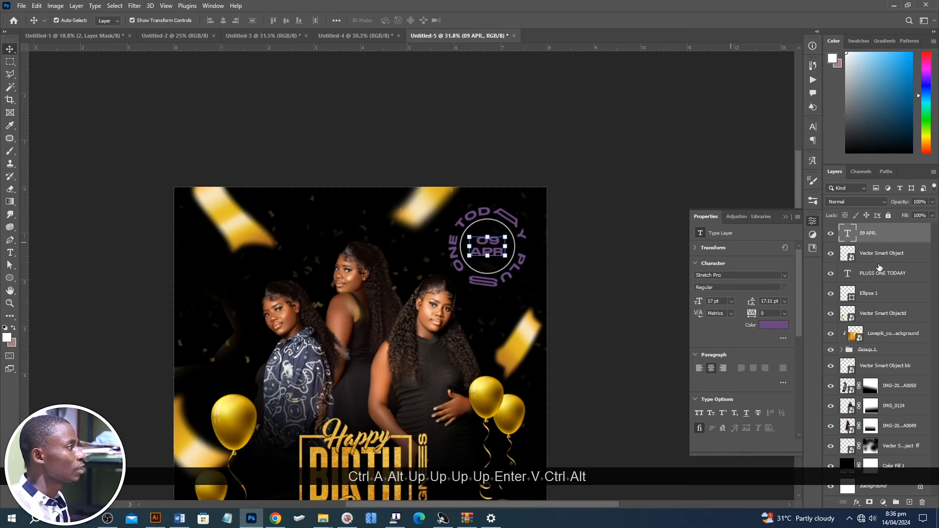
{"action": "left_click", "coordinate": [878, 274], "text": "shift"}
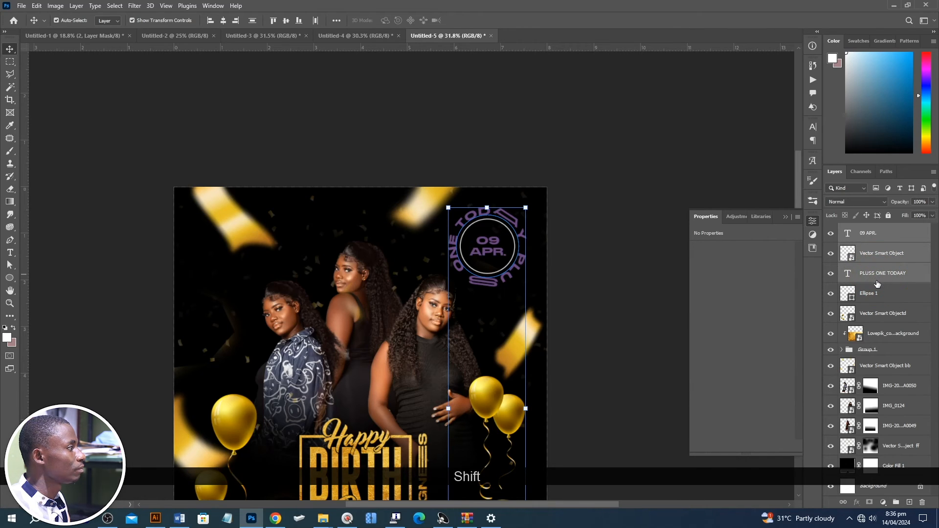
{"action": "left_click", "coordinate": [876, 254], "text": "ctrl"}
{"action": "left_click", "coordinate": [876, 292], "text": "ctrl"}
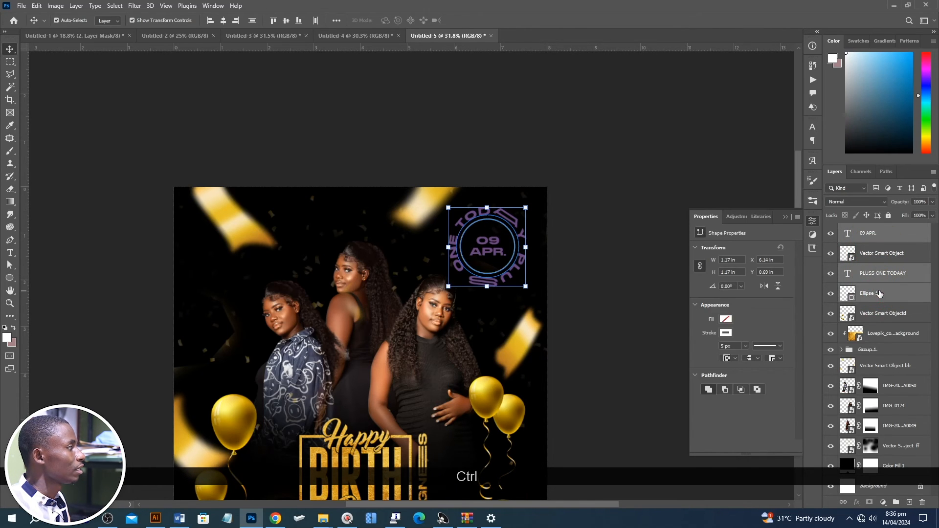
{"action": "key", "text": "ctrl+g"}
Place the Lovepik gilding-background image above the date badge group, covering the badge at about X 1.87 in, Y -1.19 in.
{"action": "scroll", "coordinate": [563, 240], "scroll_direction": "down", "scroll_amount": 2}
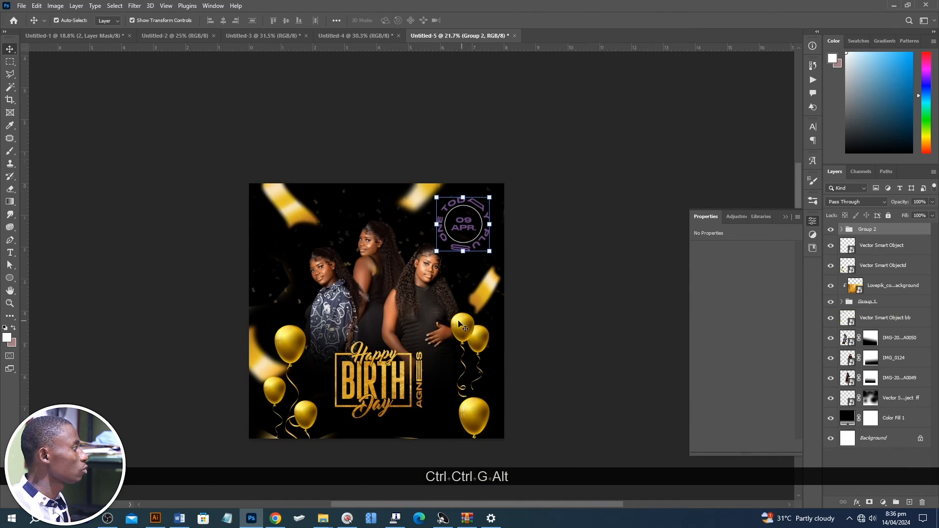
{"action": "key", "text": "alt+Tab"}
{"action": "key", "text": "alt+Tab"}
{"action": "left_click_drag", "start_coordinate": [572, 267], "coordinate": [517, 267]}
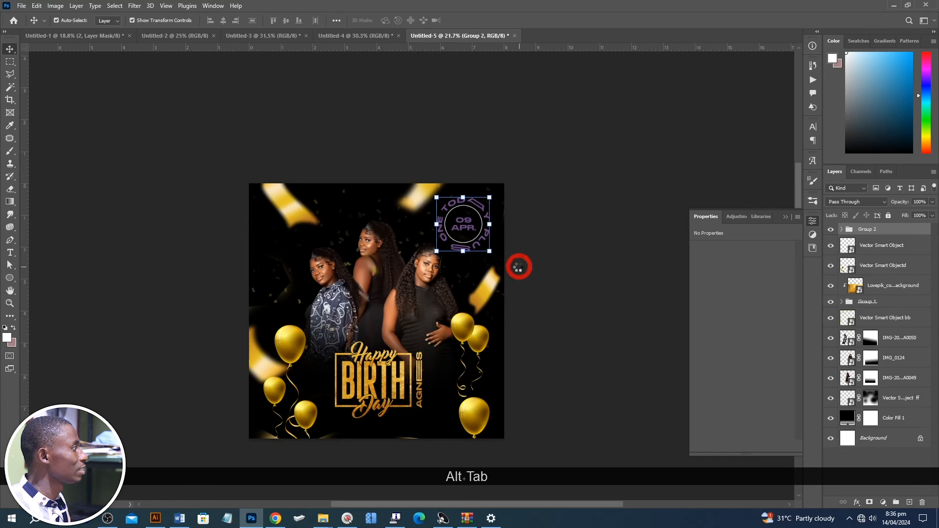
{"action": "left_click_drag", "start_coordinate": [435, 279], "coordinate": [495, 197]}
{"action": "key", "text": "Return"}
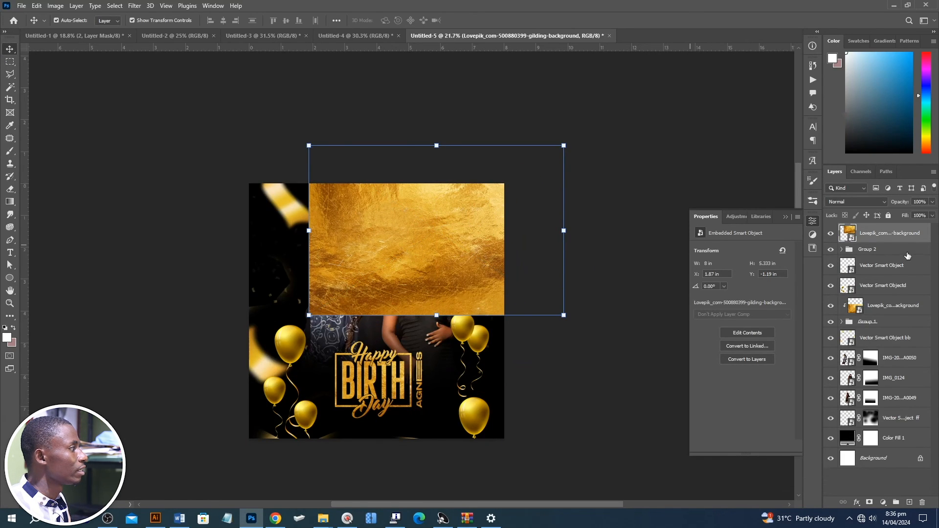
Clip the Lovepik gilding-background image to the date badge group with a clipping mask.
{"action": "right_click", "coordinate": [877, 233]}
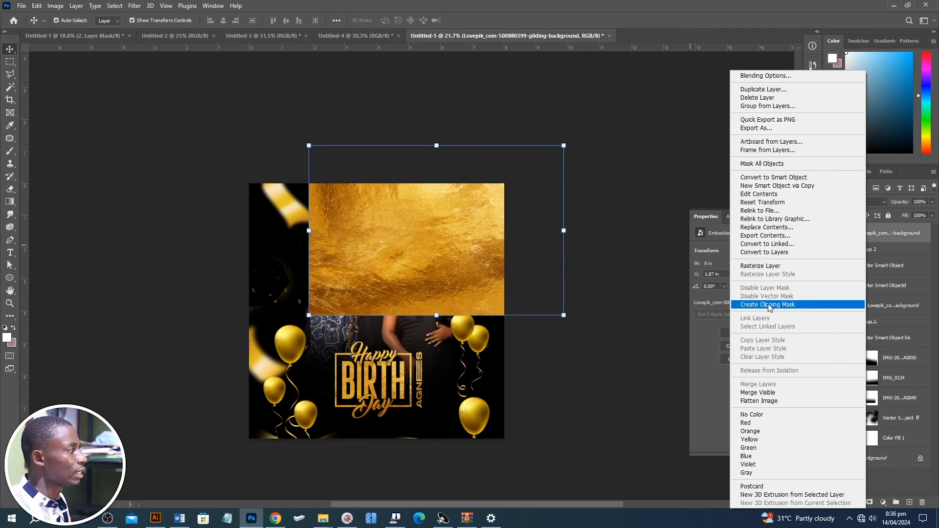
{"action": "left_click", "coordinate": [769, 304]}
{"action": "scroll", "coordinate": [523, 247], "scroll_direction": "up", "scroll_amount": 3}
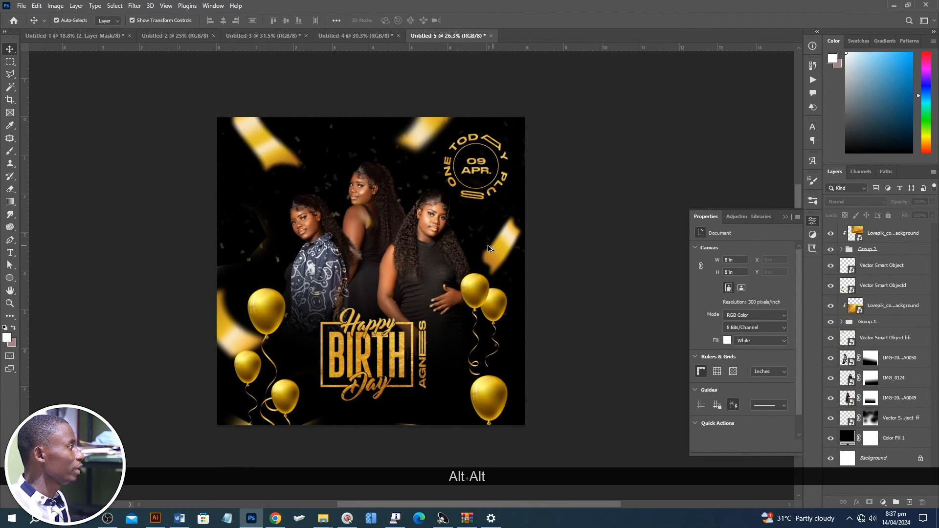
Move the clipped gold texture to X 2.36 in, Y -2.46 in over the date badge, comparing its tone with the Untitled-4 flyer.
{"action": "left_click", "coordinate": [339, 36]}
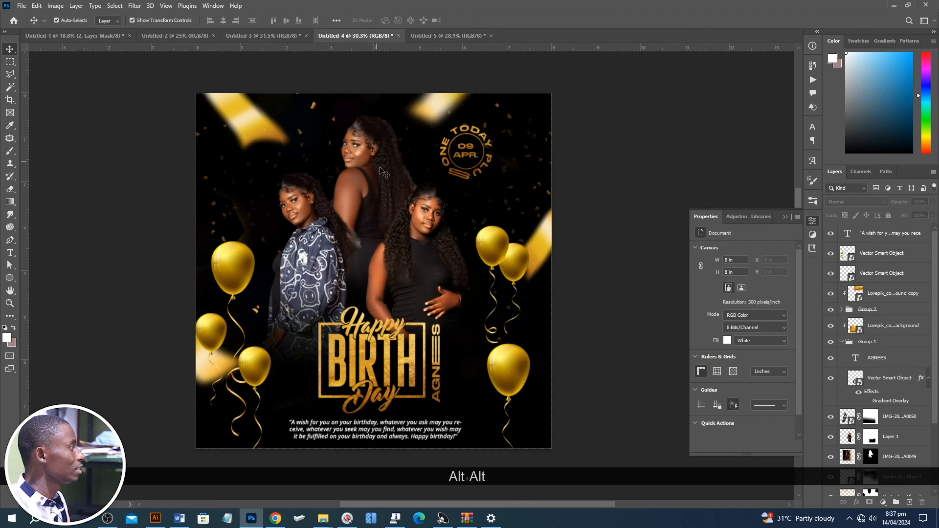
{"action": "left_click", "coordinate": [419, 35]}
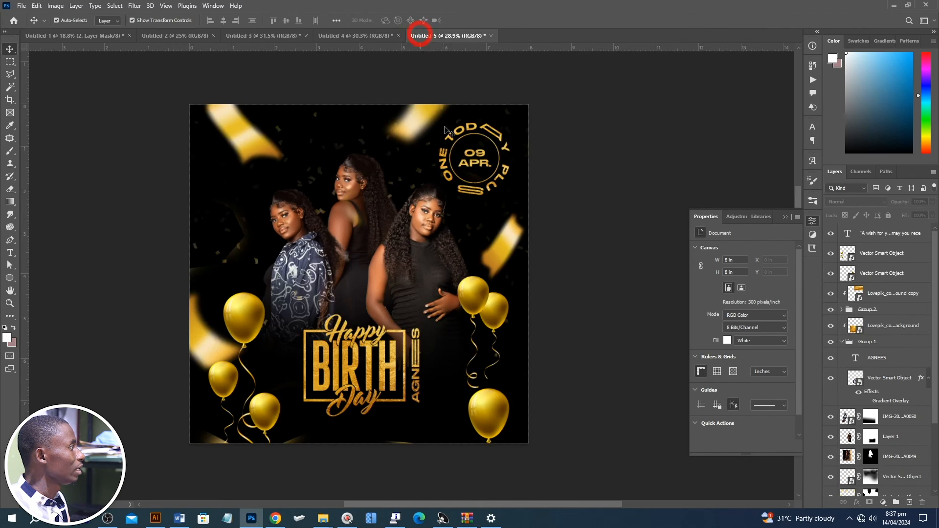
{"action": "left_click", "coordinate": [888, 238]}
{"action": "left_click_drag", "start_coordinate": [516, 186], "coordinate": [537, 133]}
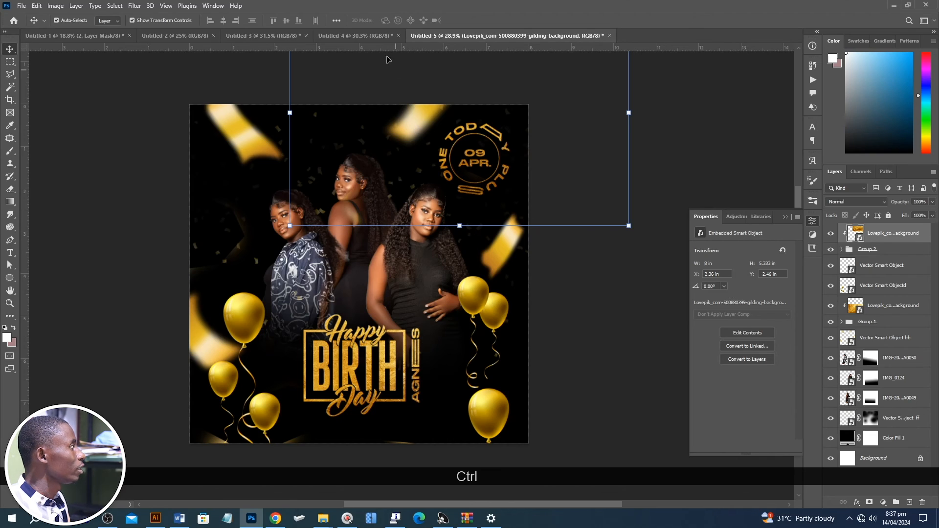
{"action": "left_click", "coordinate": [365, 36]}
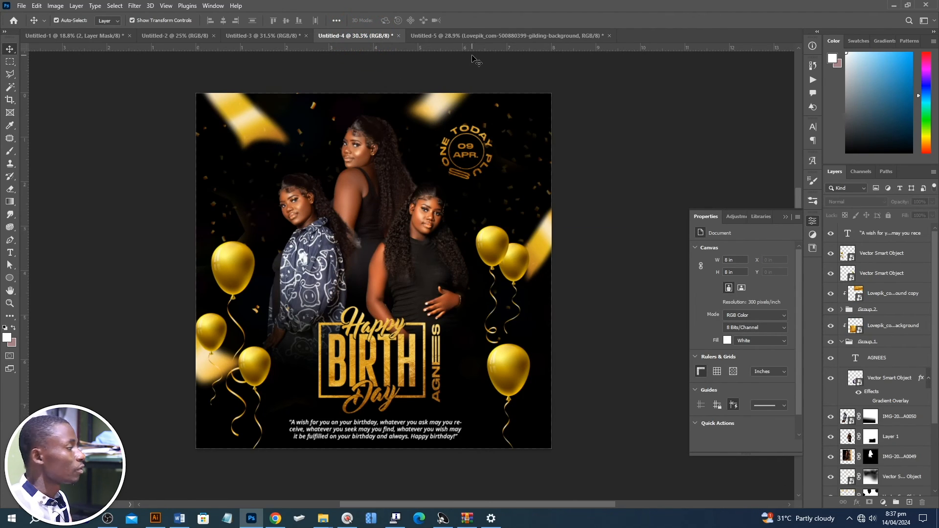
{"action": "left_click", "coordinate": [476, 34]}
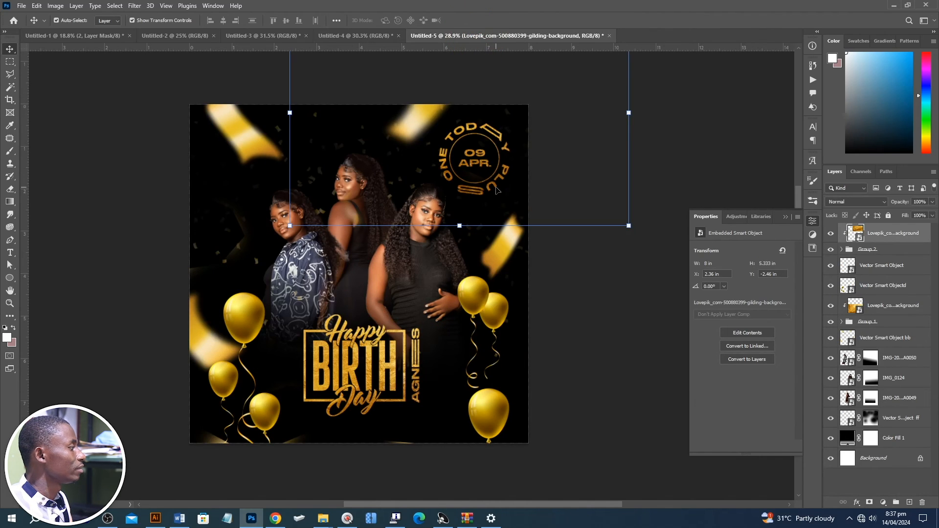
{"action": "left_click", "coordinate": [589, 296]}
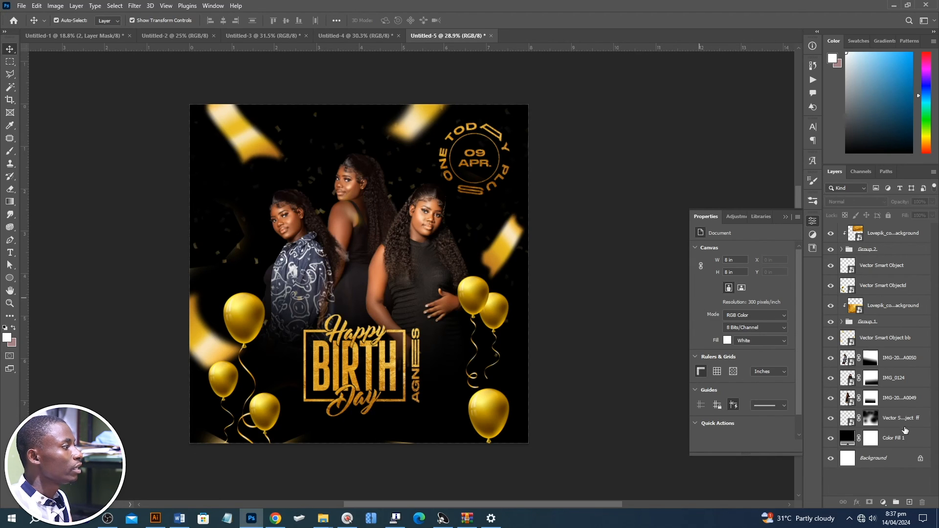
Hide the black Color Fill 1 layer and bring the pale gradient background from Untitled-3 in above it, covering the whole canvas.
{"action": "left_click", "coordinate": [831, 439]}
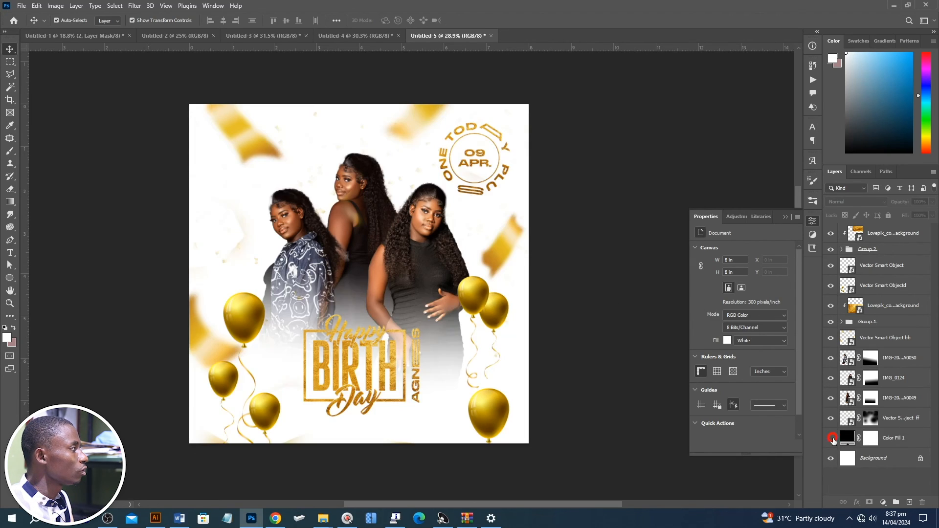
{"action": "left_click", "coordinate": [891, 439]}
{"action": "key", "text": "alt+Tab"}
{"action": "key", "text": "alt+Tab"}
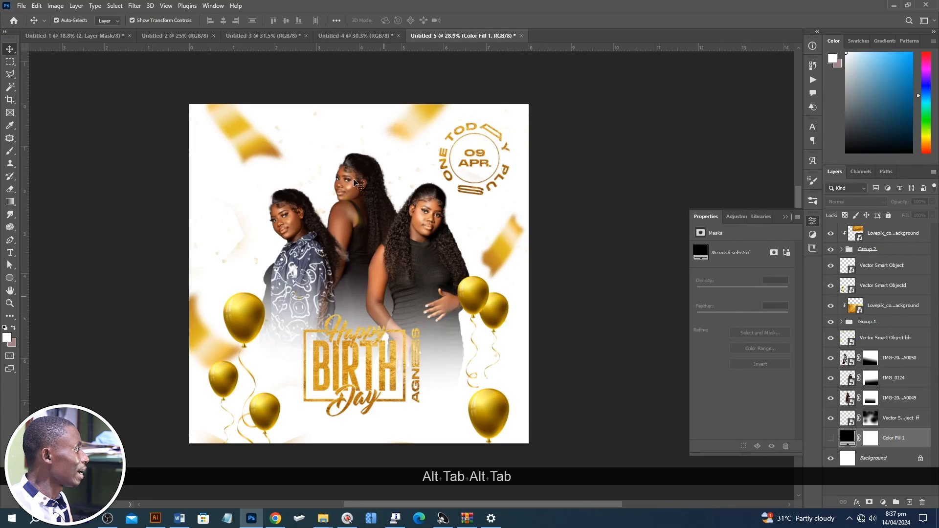
{"action": "left_click", "coordinate": [261, 35]}
{"action": "left_click_drag", "start_coordinate": [571, 334], "coordinate": [534, 188]}
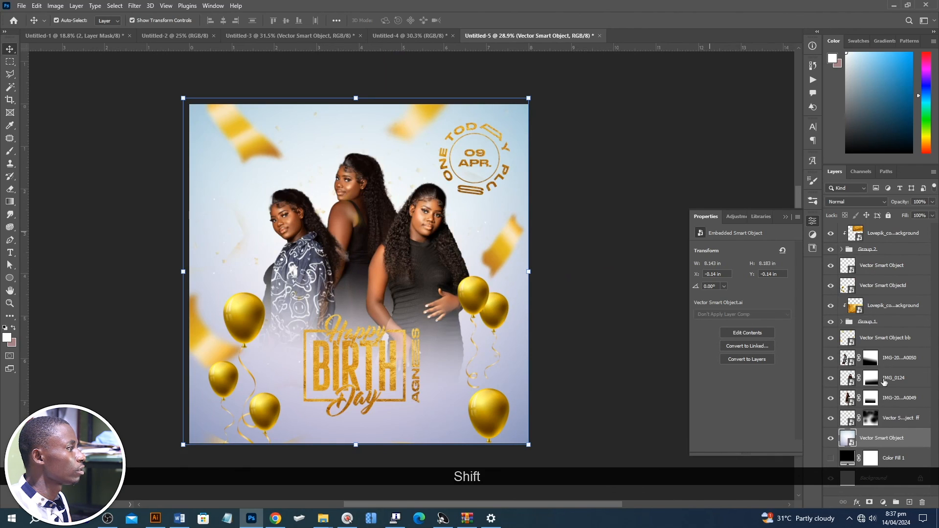
Add a Color Lookup adjustment layer directly above the pale gradient background and apply the 3Strip.look 3DLUT file.
{"action": "left_click", "coordinate": [879, 503]}
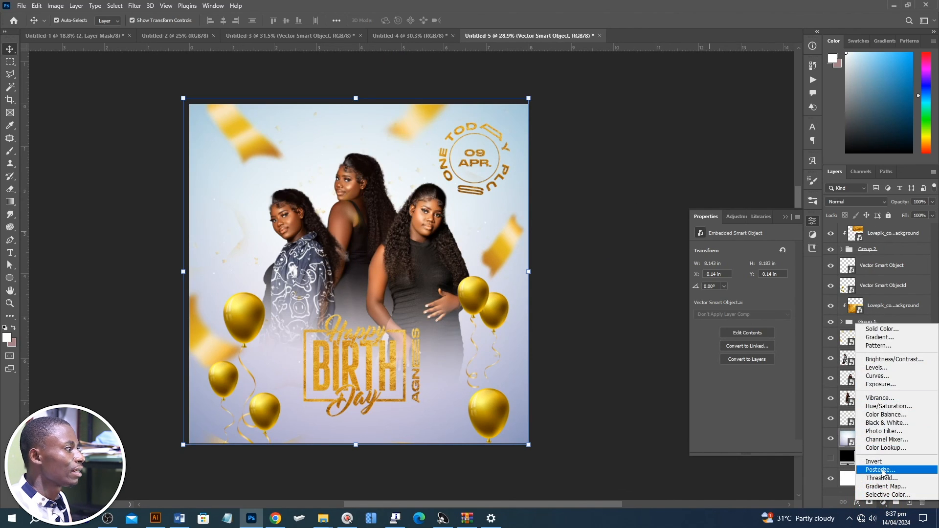
{"action": "left_click", "coordinate": [895, 448]}
{"action": "left_click", "coordinate": [756, 249]}
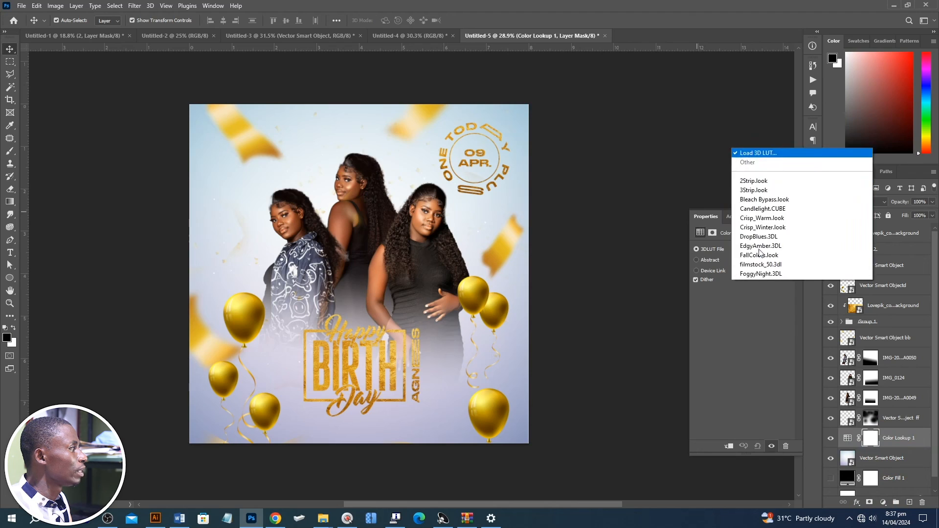
{"action": "left_click", "coordinate": [771, 45]}
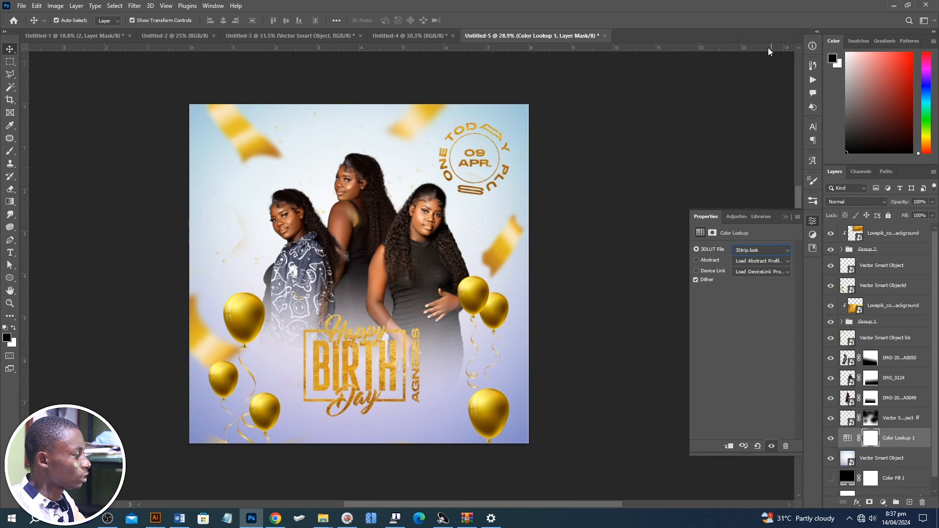
Try successive 3DLUT looks on the Color Lookup layer, including EdgyAmber.3DL and filmstock_50.3dl, and settle on Moonlight.3DL.
{"action": "key", "text": "Down"}
{"action": "key", "text": "Down"}
{"action": "key", "text": "Down"}
{"action": "key", "text": "Down"}
{"action": "key", "text": "Down"}
{"action": "key", "text": "Down"}
{"action": "key", "text": "Down"}
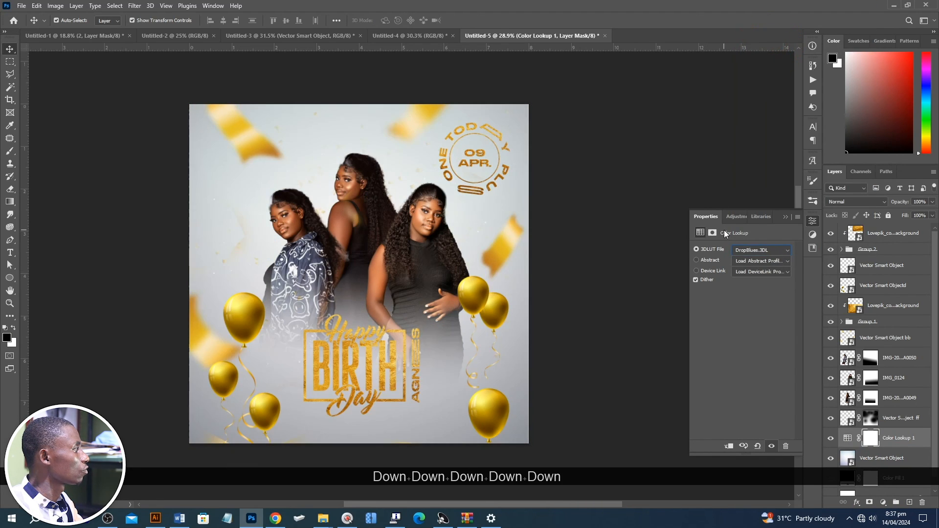
{"action": "key", "text": "Up"}
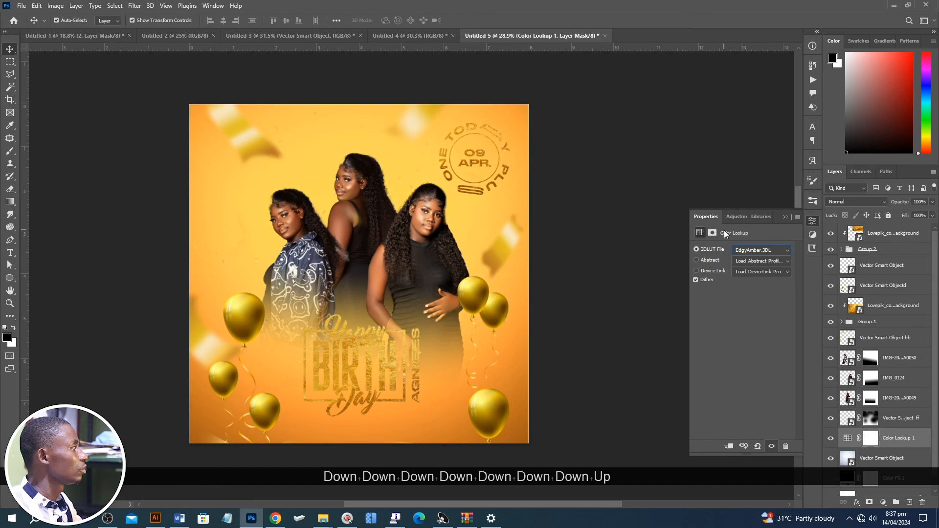
{"action": "key", "text": "Down"}
{"action": "key", "text": "Down"}
{"action": "key", "text": "Down"}
{"action": "key", "text": "Down"}
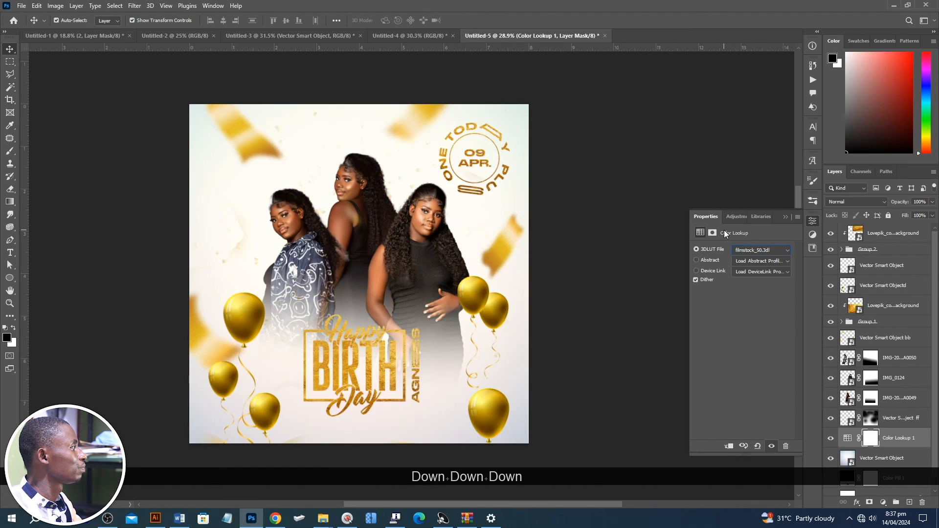
{"action": "key", "text": "Down"}
{"action": "key", "text": "Down"}
{"action": "key", "text": "Down"}
{"action": "key", "text": "Down"}
{"action": "key", "text": "Down"}
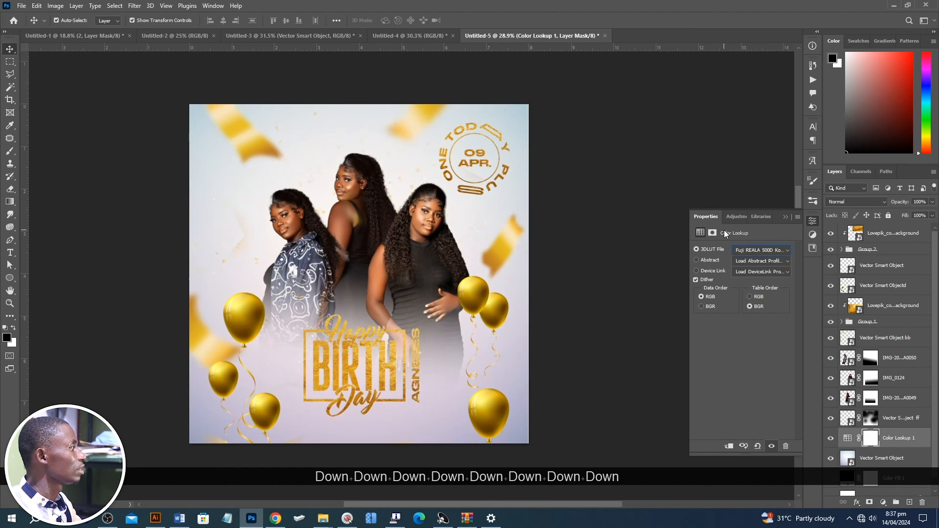
{"action": "key", "text": "Down"}
{"action": "key", "text": "Down"}
{"action": "key", "text": "Down"}
{"action": "key", "text": "Down"}
{"action": "key", "text": "Down"}
{"action": "key", "text": "Down"}
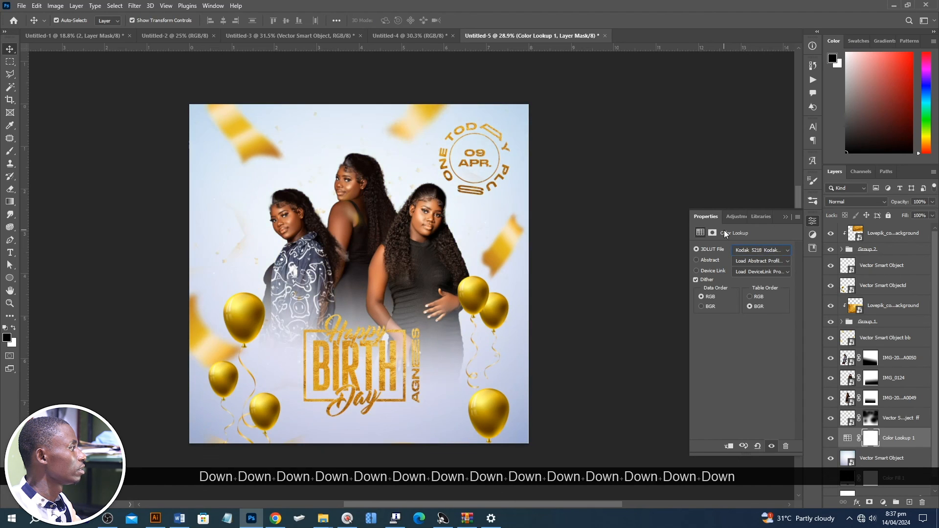
{"action": "key", "text": "Up"}
{"action": "key", "text": "Down"}
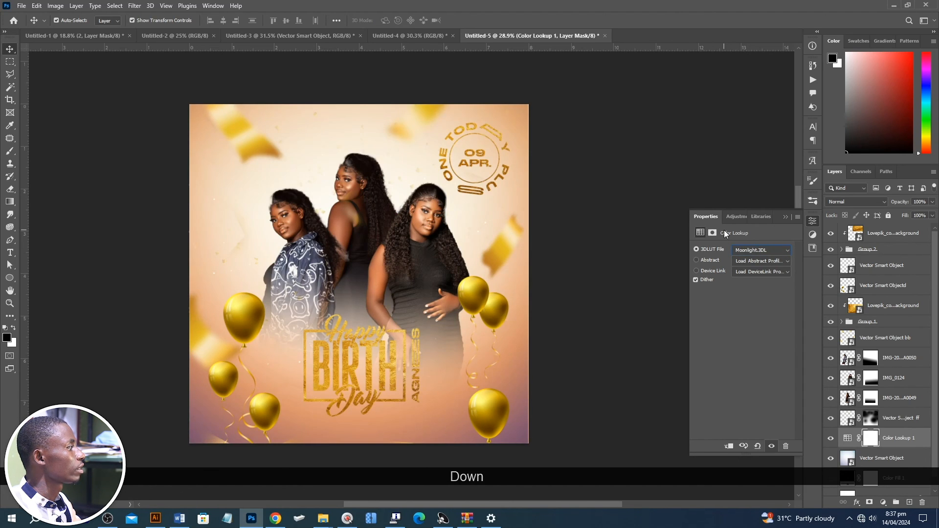
Hide the gradient background Vector Smart Object and show the black Color Fill 1 layer again.
{"action": "left_click", "coordinate": [604, 155]}
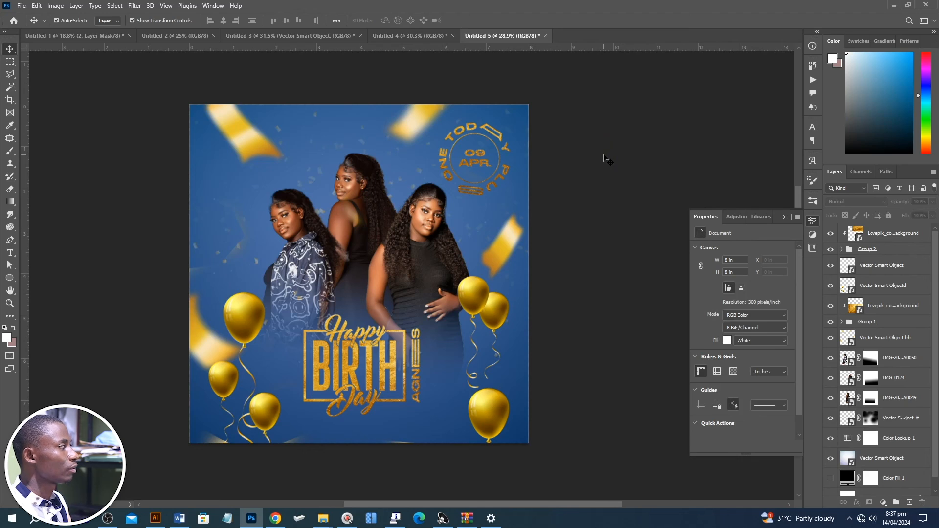
{"action": "left_click", "coordinate": [830, 458]}
{"action": "left_click", "coordinate": [830, 478]}
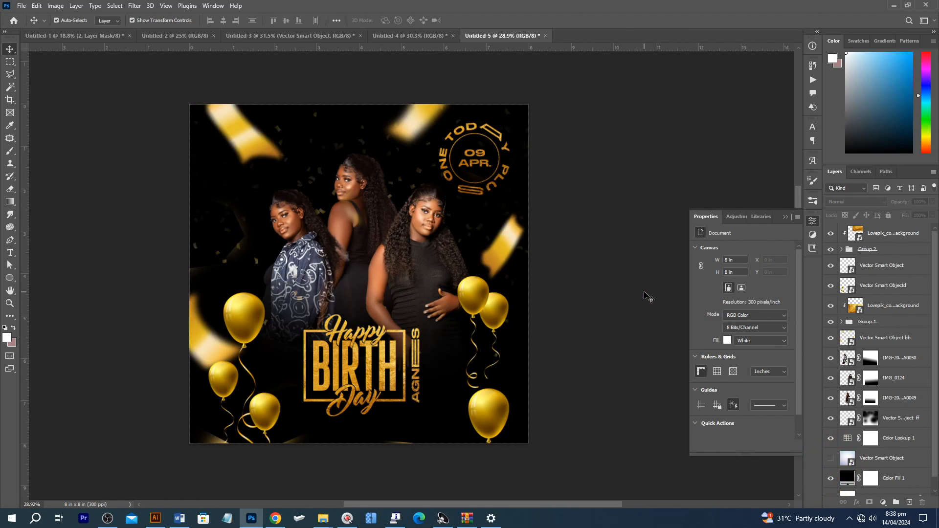